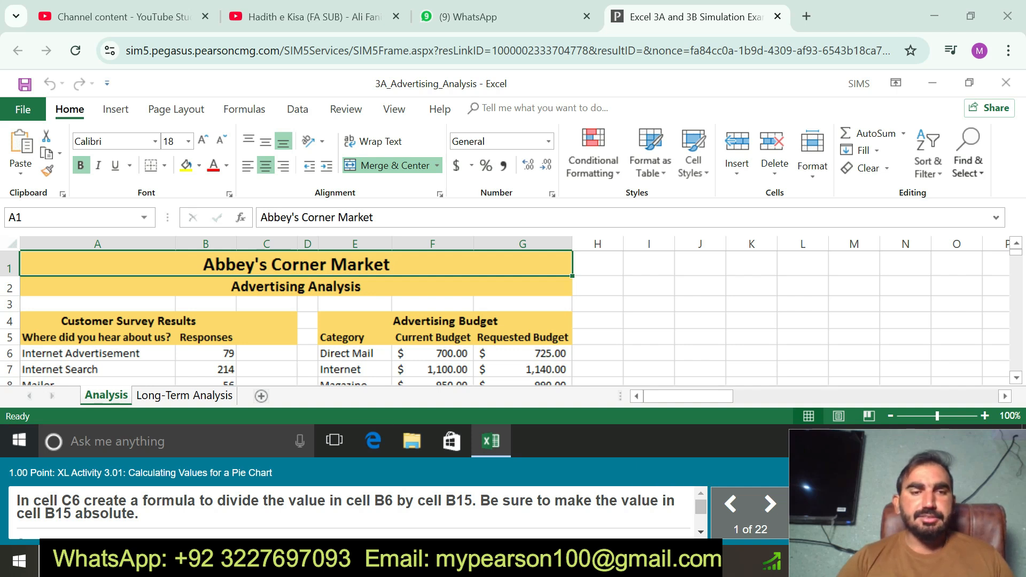
Step: Enter the formula =B6/$B$15 in cell C6, with B15 absolute, and copy it down through C7:C14
click(267, 353)
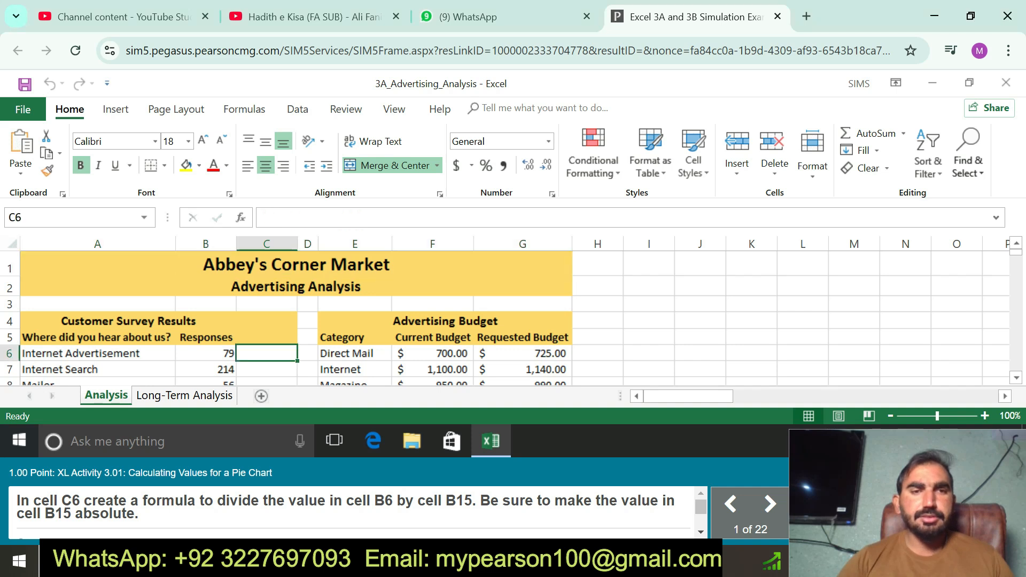
text(=b)
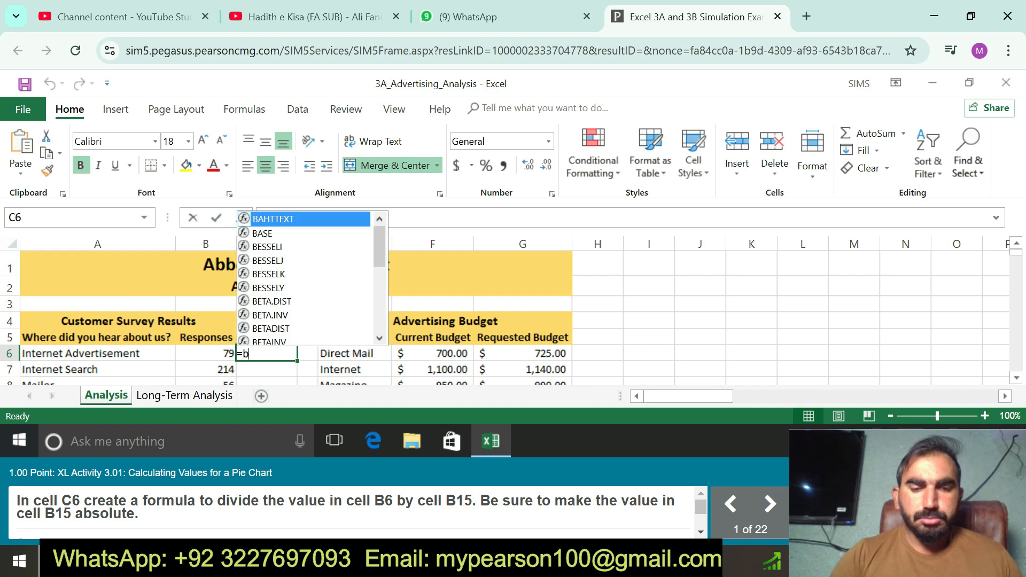
text(6/)
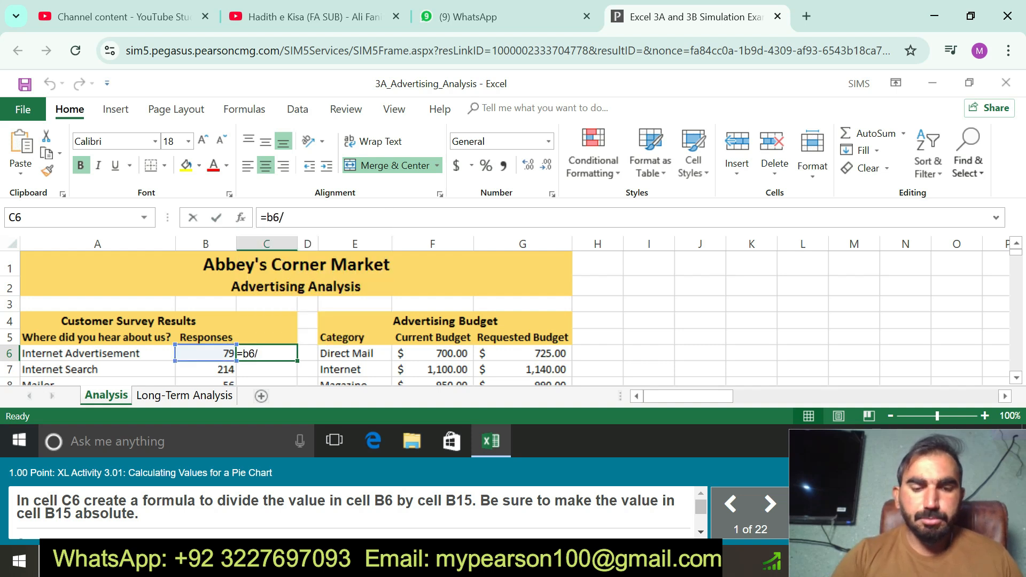
text(b15)
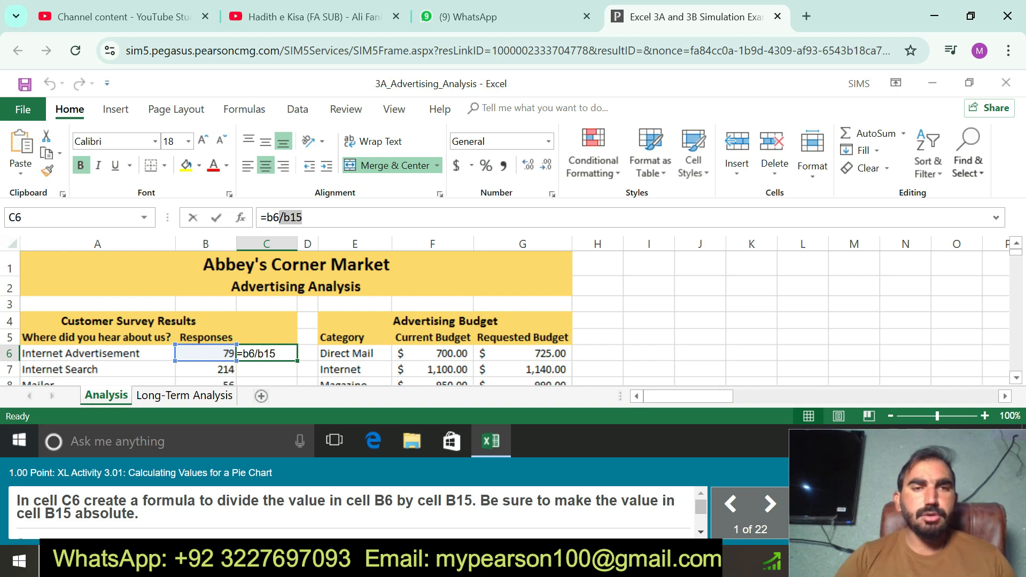
key(F4)
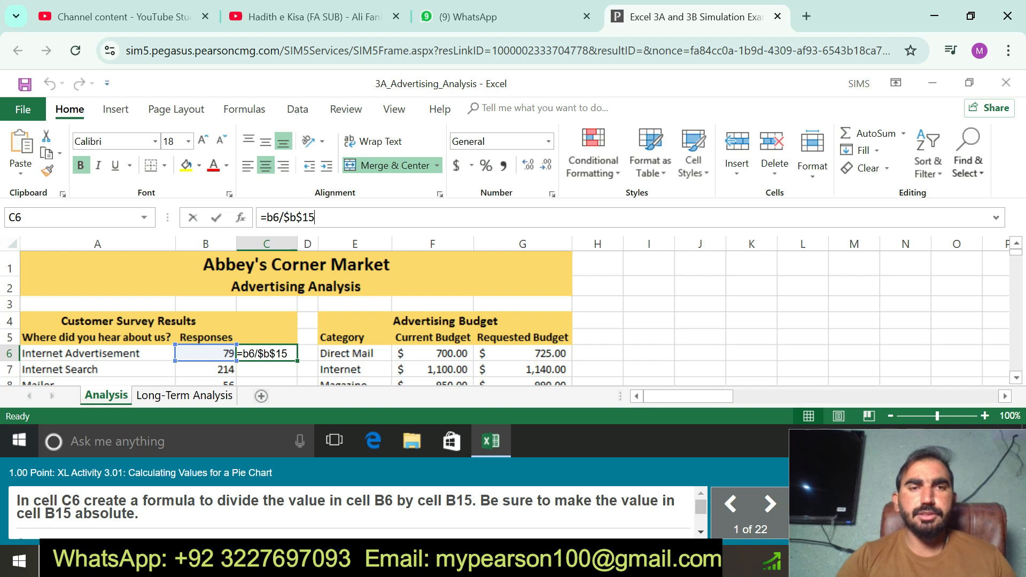
key(Return)
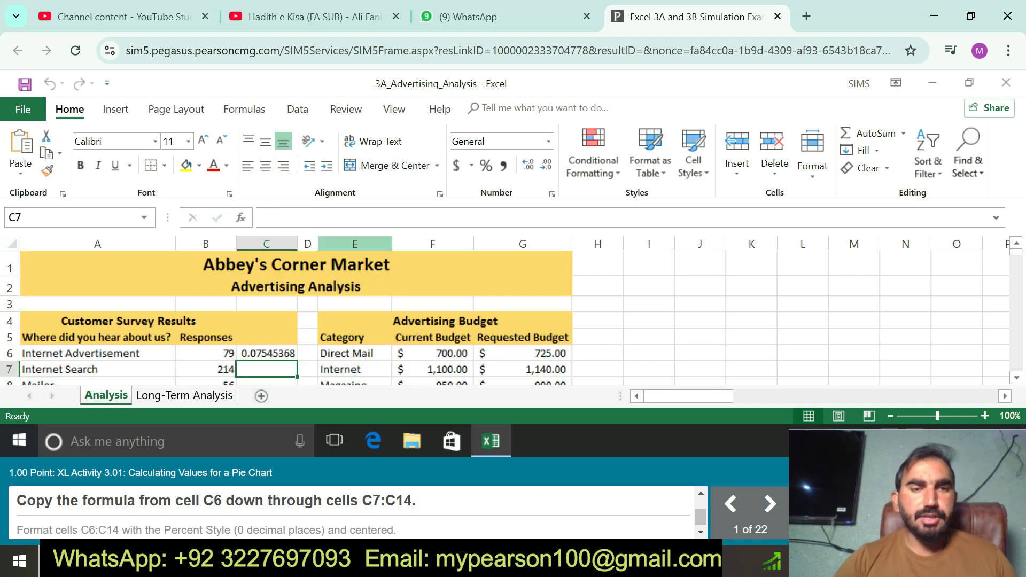
click(266, 353)
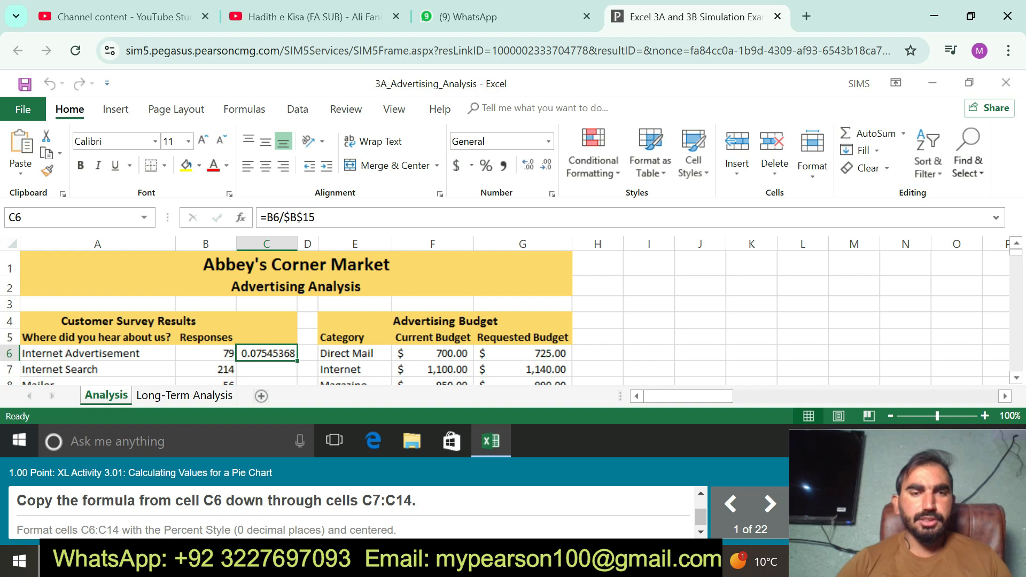
double_click(297, 361)
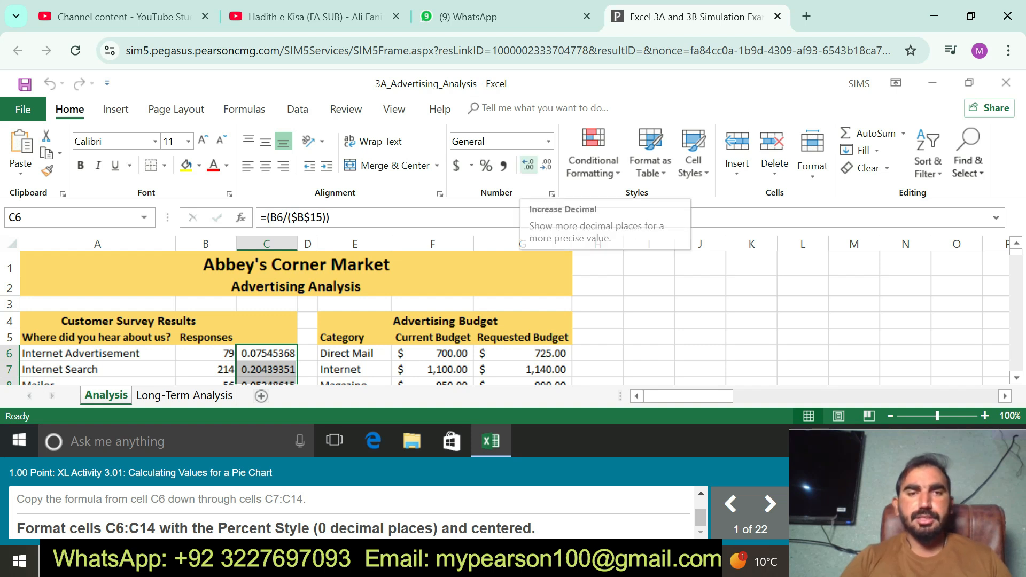
Step: Format cells C6:C14 with the Percent Style at zero decimal places and centre them
click(528, 164)
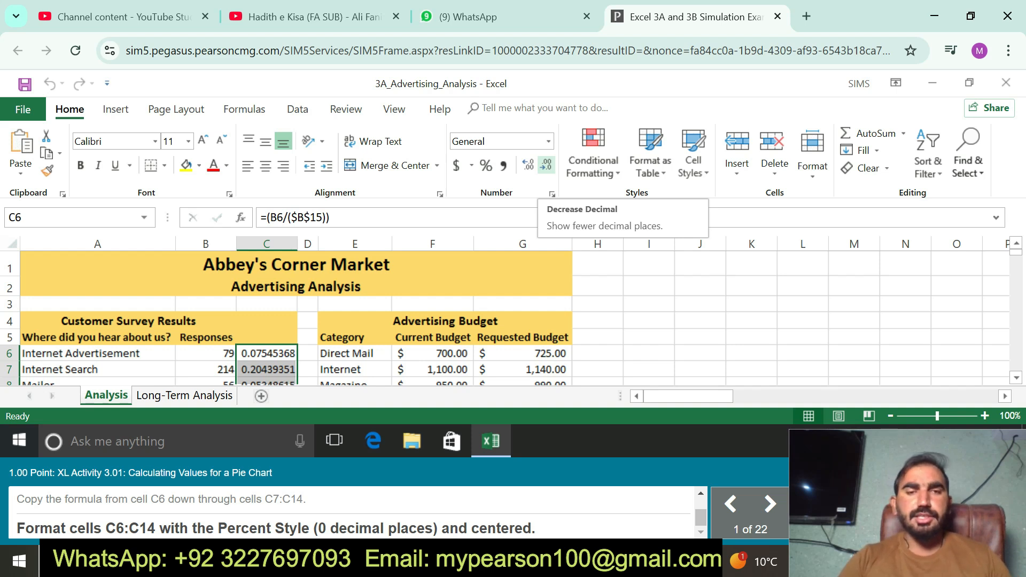
click(546, 165)
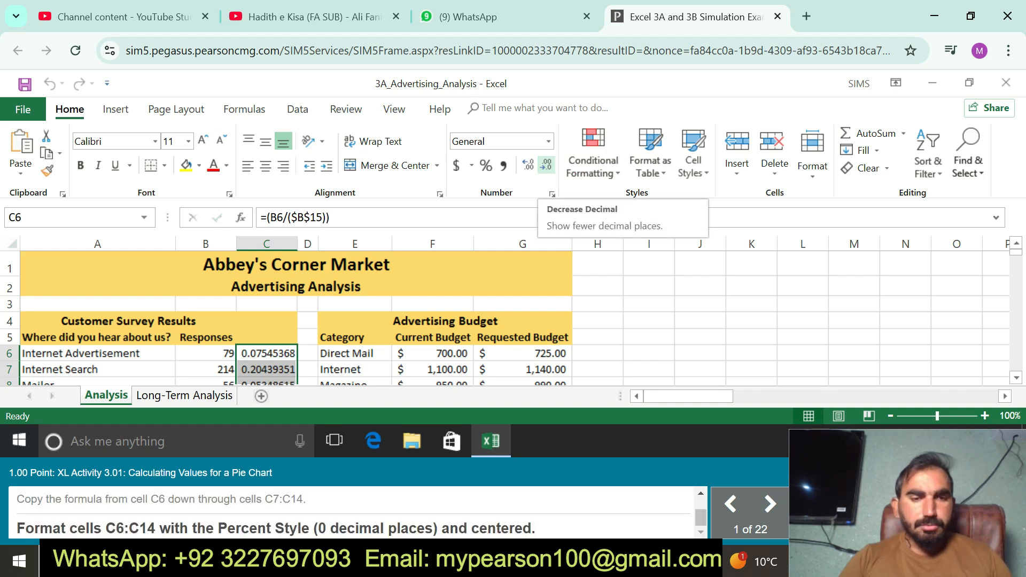
click(485, 165)
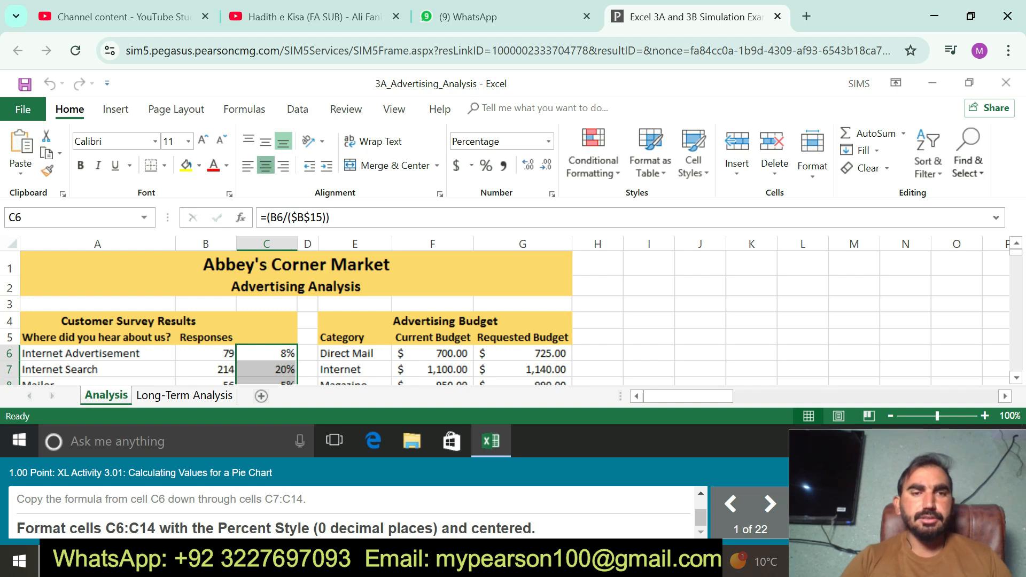
click(266, 166)
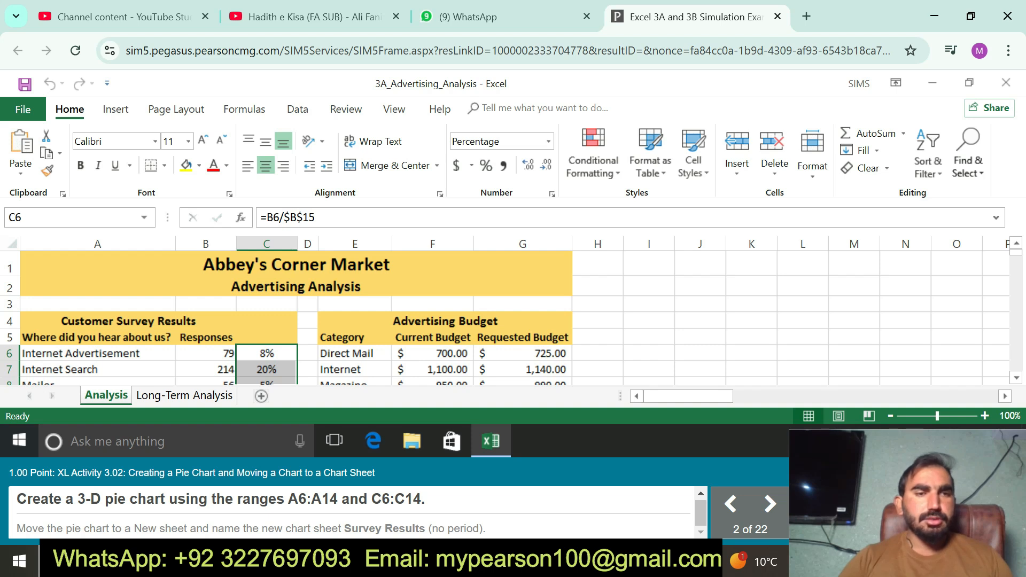
Step: Insert a 3-D pie chart based on the ranges A6:A14 and C6:C14
mouse_move(97, 353)
mouse_down()
mouse_move(97, 390)
mouse_move(97, 373)
mouse_up()
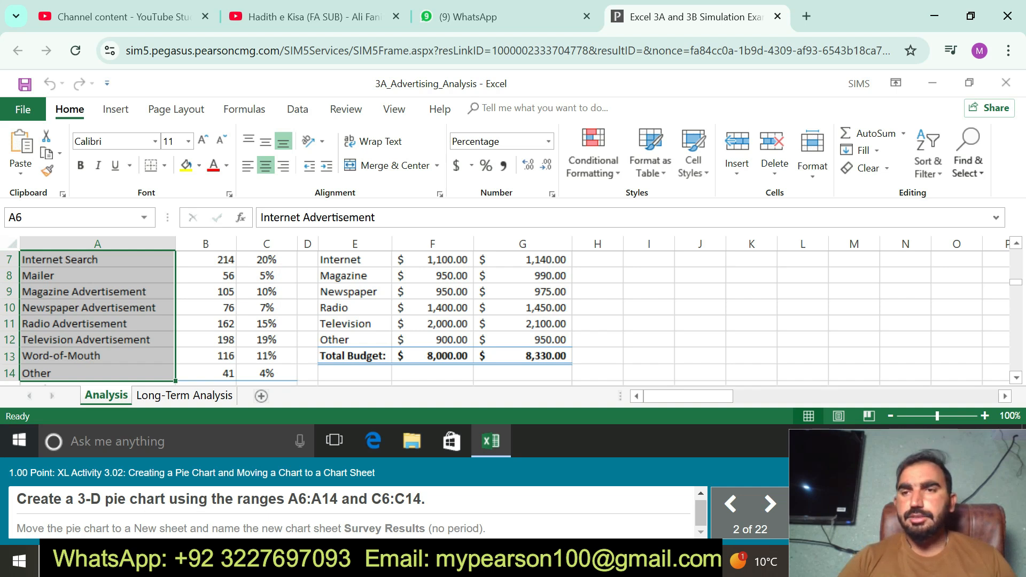
scroll(267, 315, up, 2)
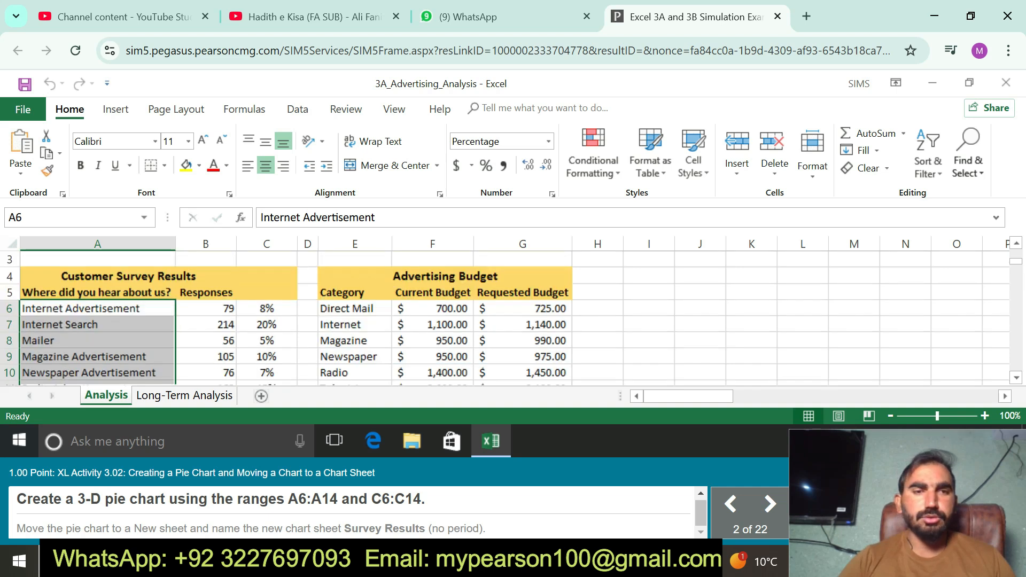
drag(266, 309, 266, 341)
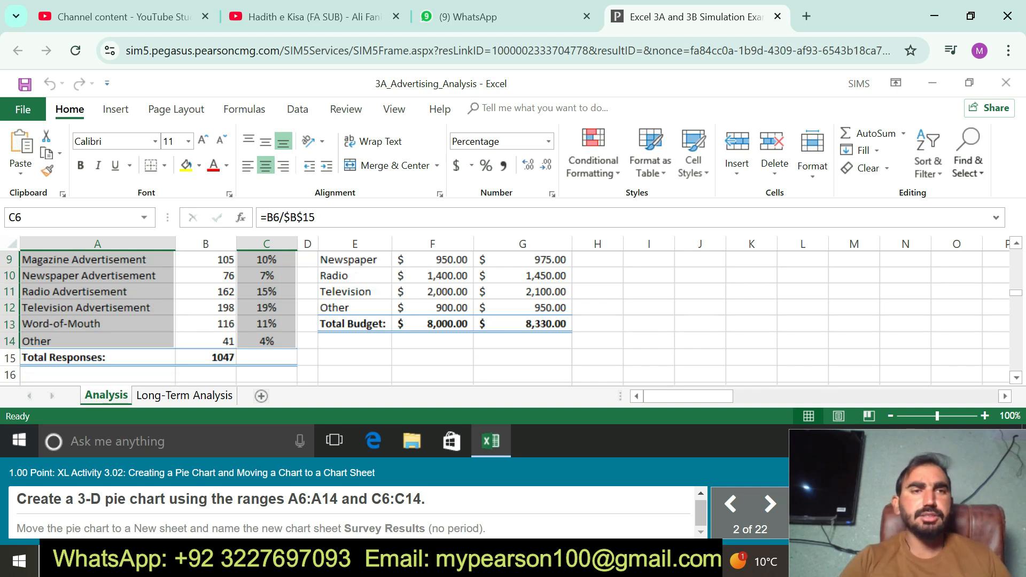
click(116, 109)
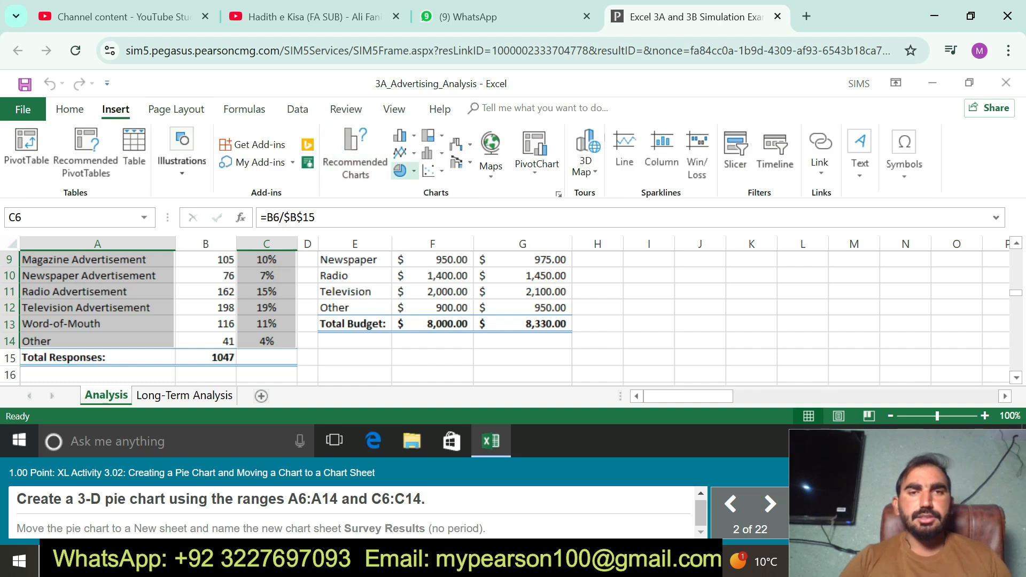
click(399, 170)
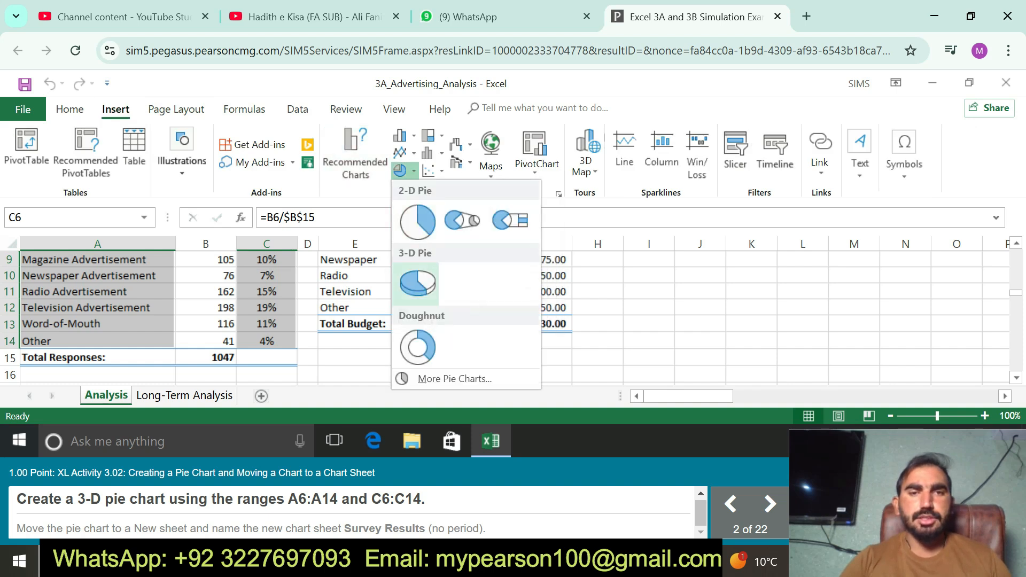
click(416, 281)
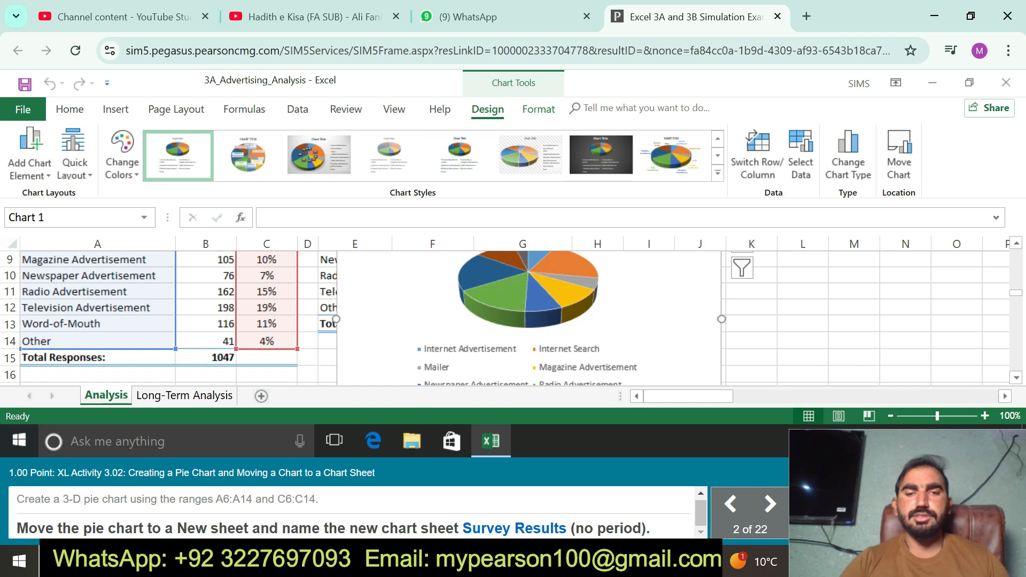
Step: Move the pie chart to a new chart sheet named Survey Results
drag(462, 528, 566, 528)
key(ctrl+c)
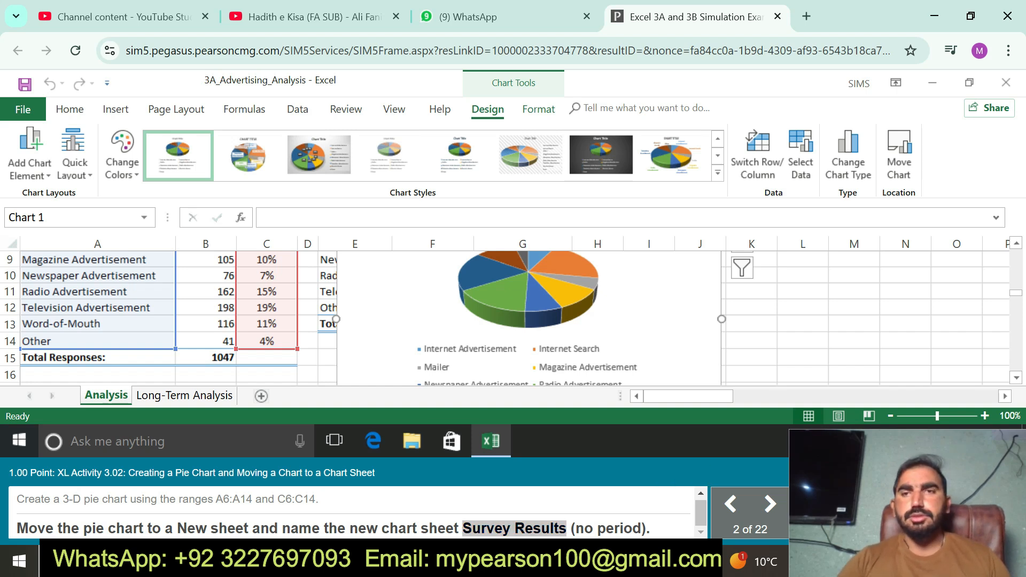
click(899, 155)
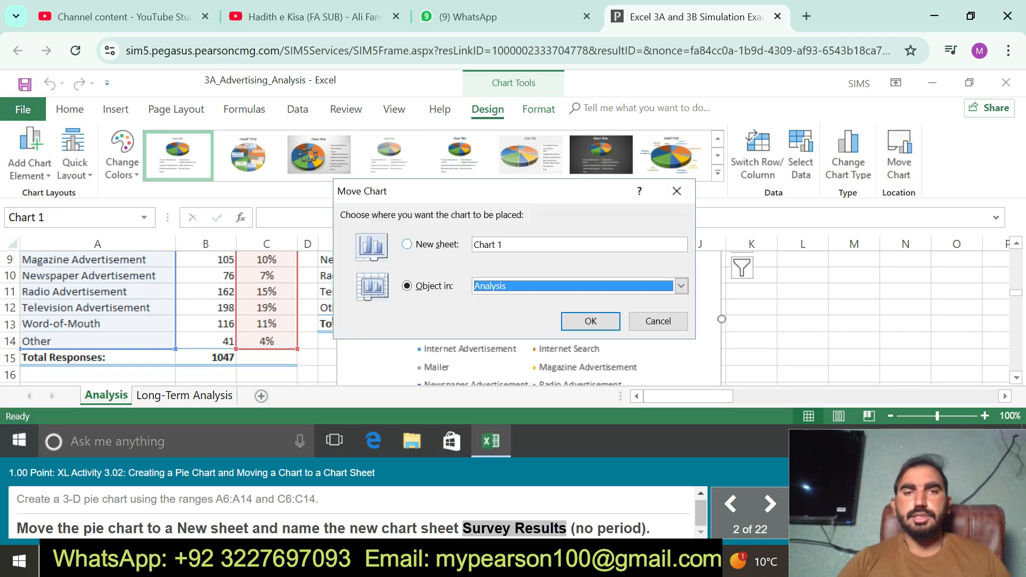
key(alt+s)
key(Delete)
key(ctrl+v)
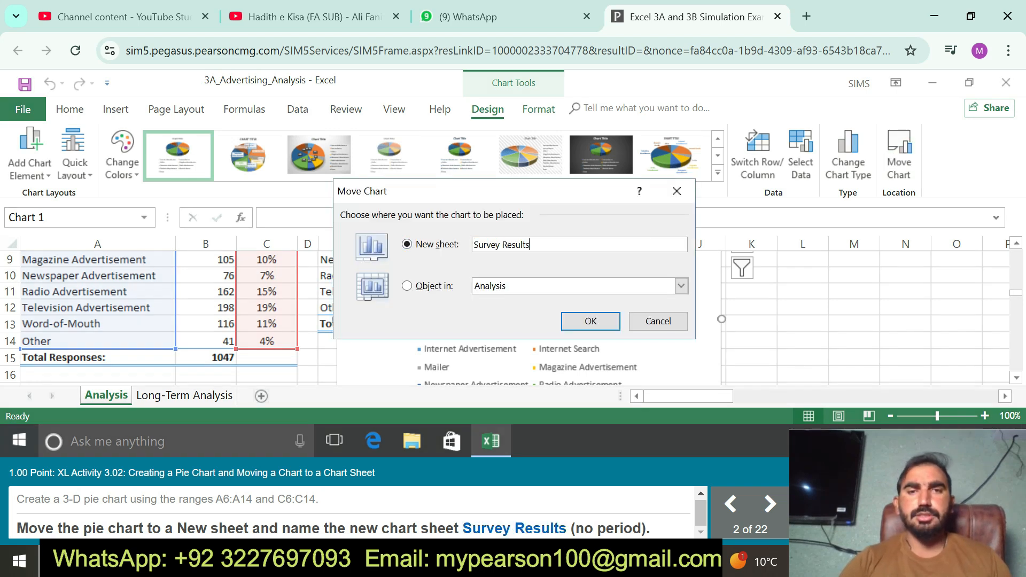
key(Return)
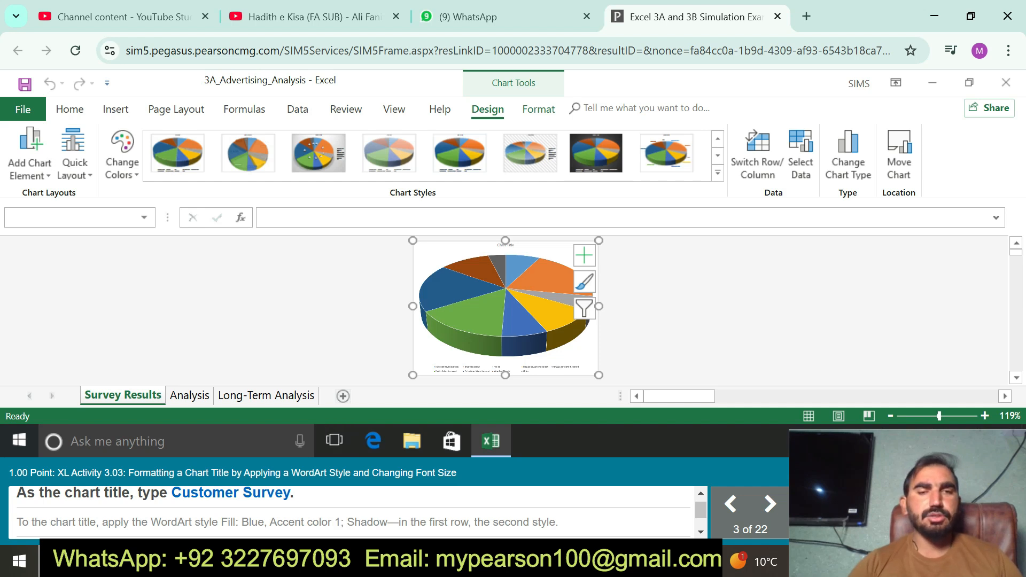
Step: Replace the pie chart's placeholder title with Customer Survey
click(505, 245)
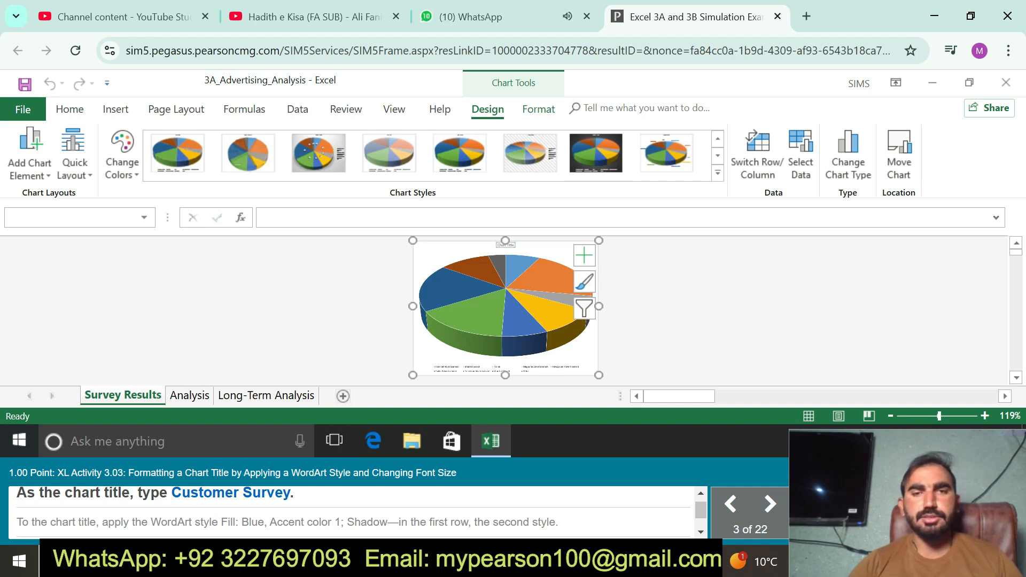
drag(511, 245, 498, 246)
key(Delete)
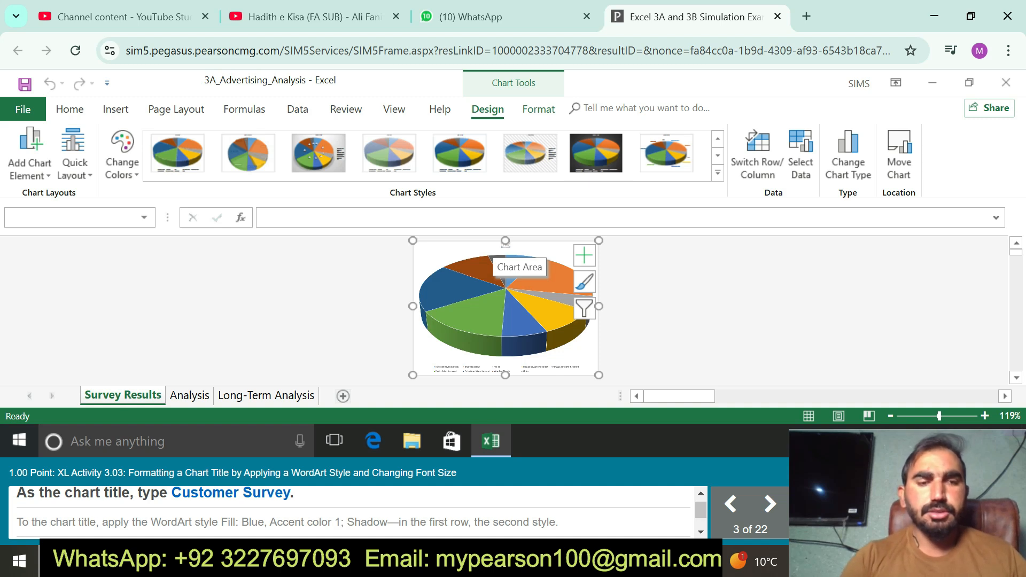
text(Customer)
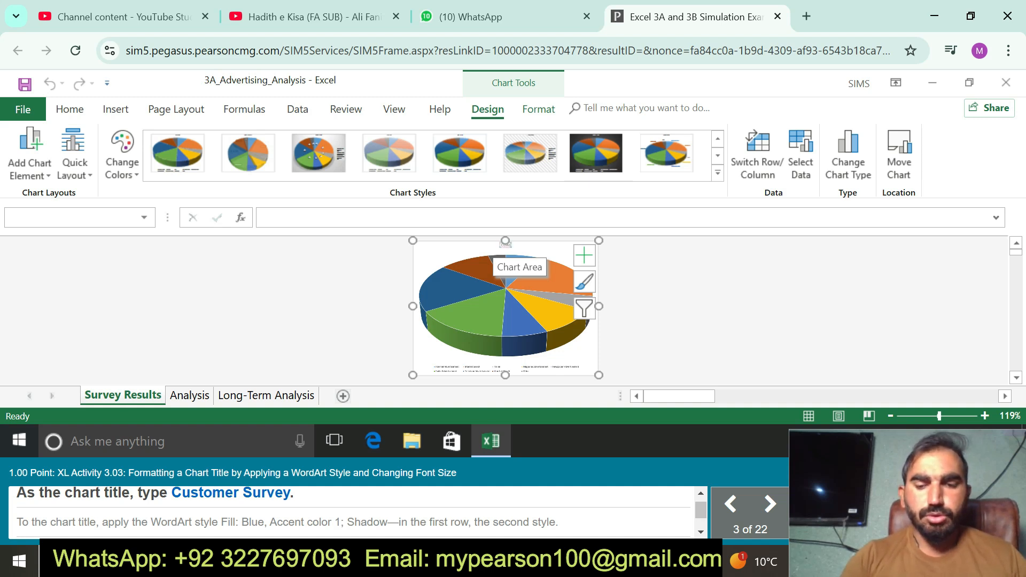
text( Su)
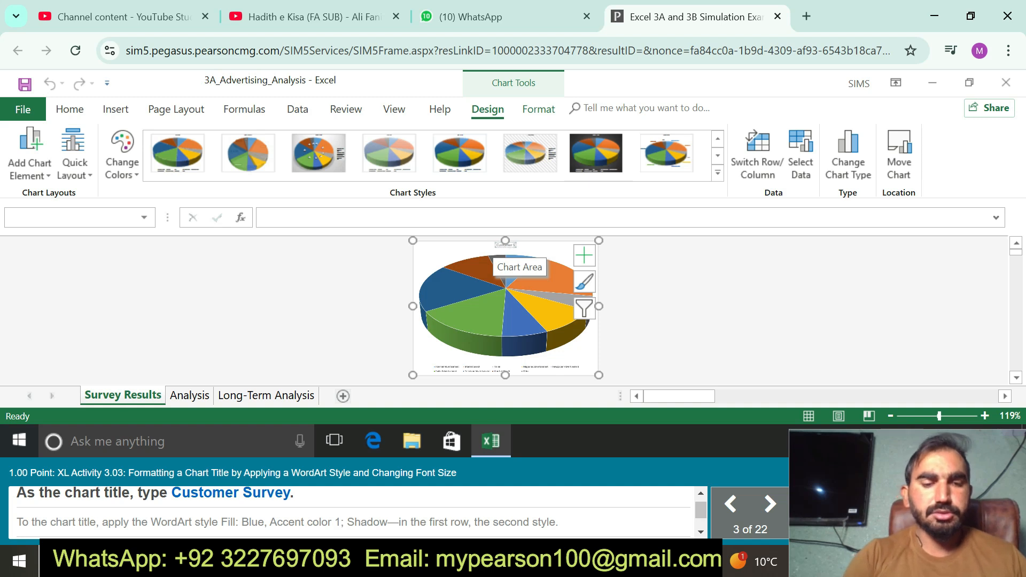
text(rv)
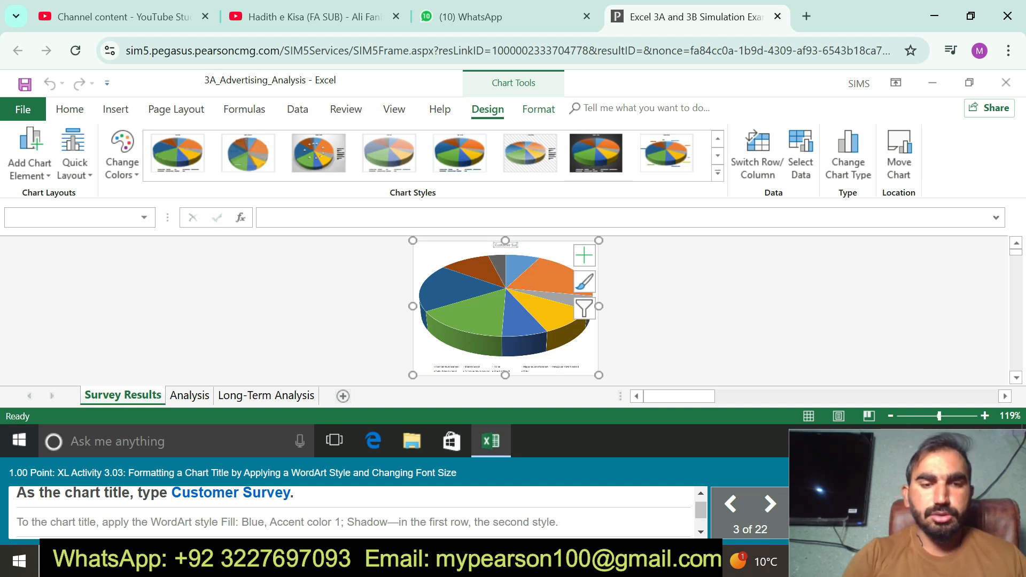
text(ey)
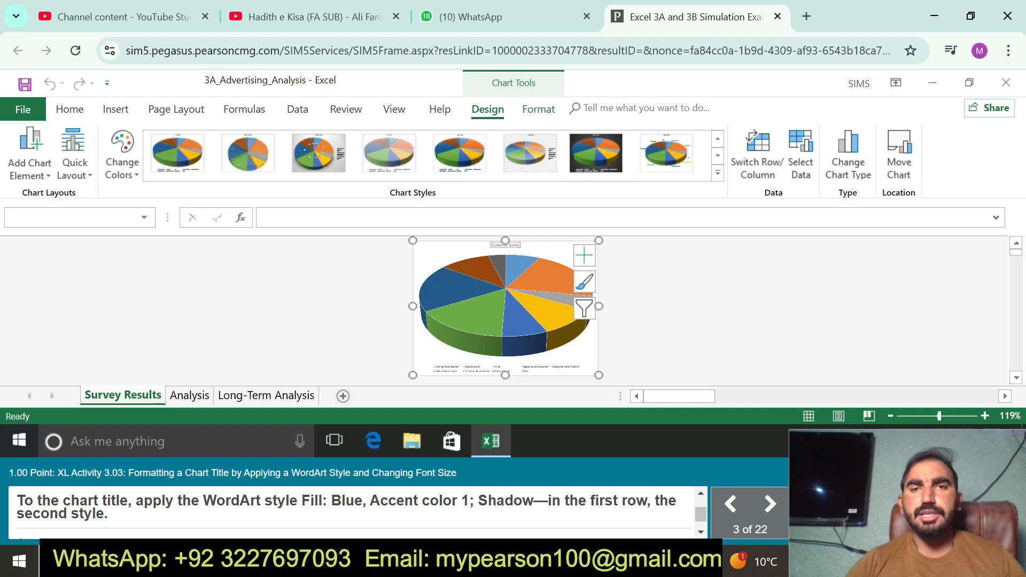
Step: Apply the WordArt style Fill: Blue, Accent color 1; Shadow to the chart title
click(538, 109)
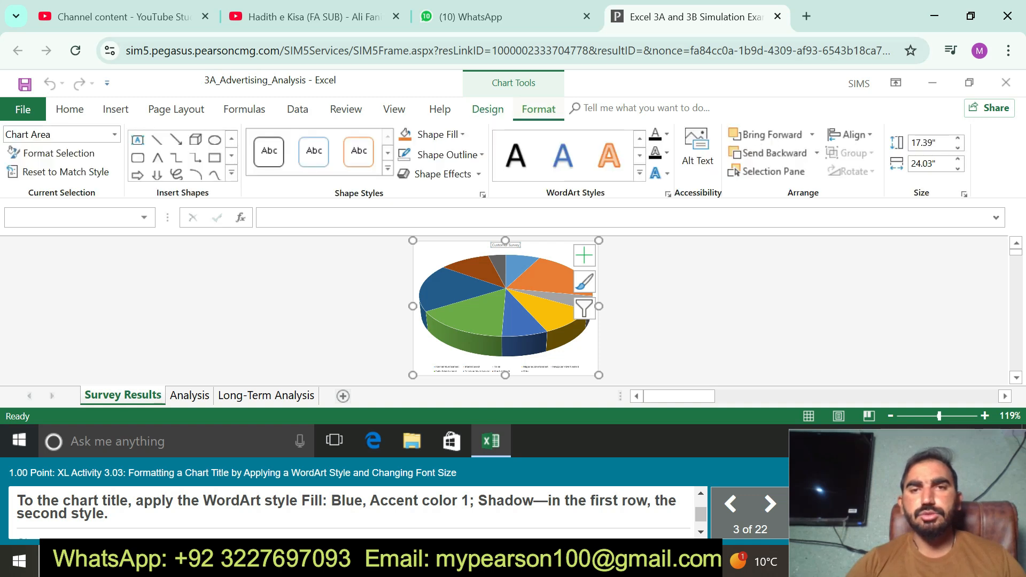
click(639, 173)
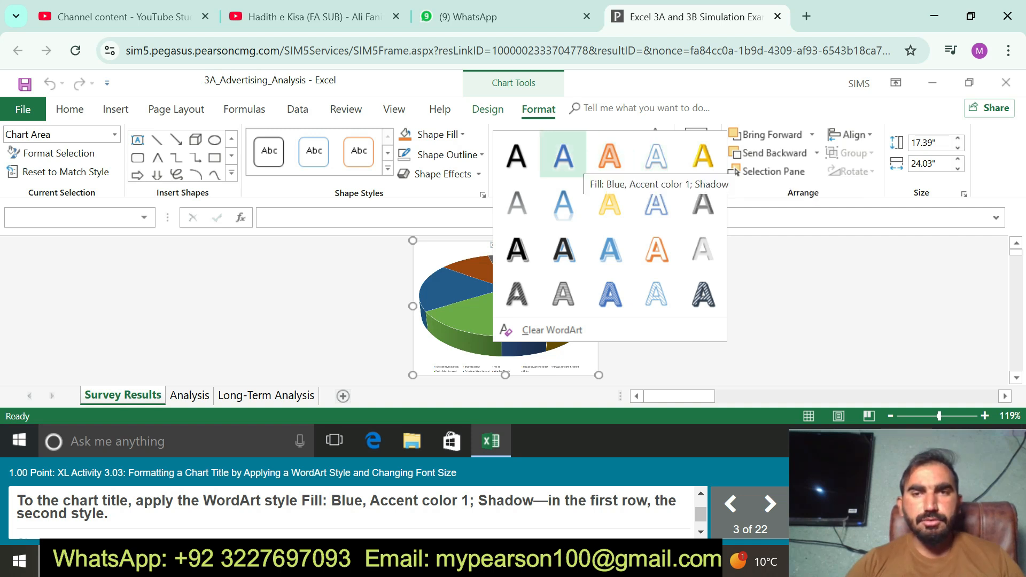
click(563, 156)
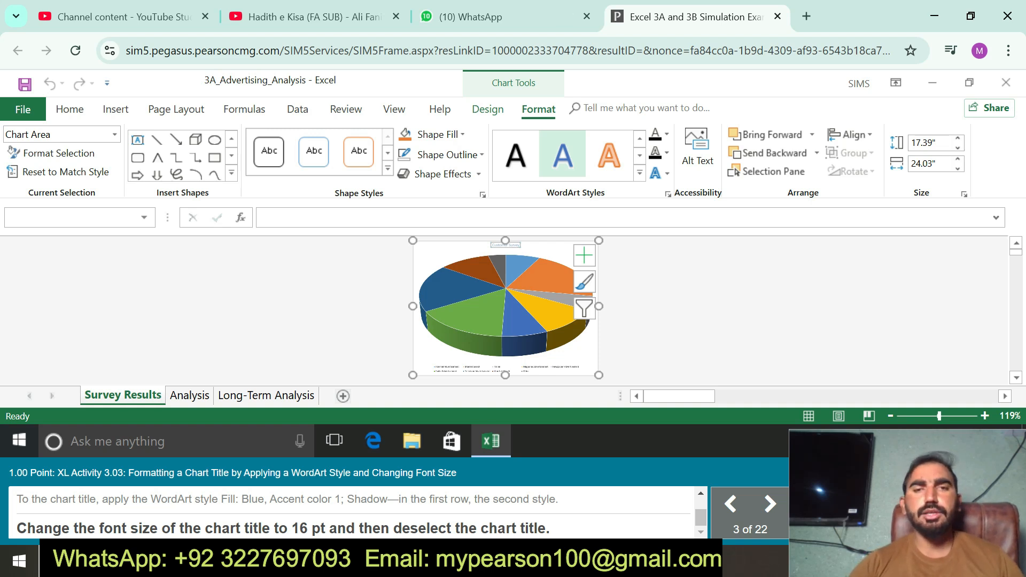
Step: Set the chart title's font size to 16 pt and deselect the title
click(69, 109)
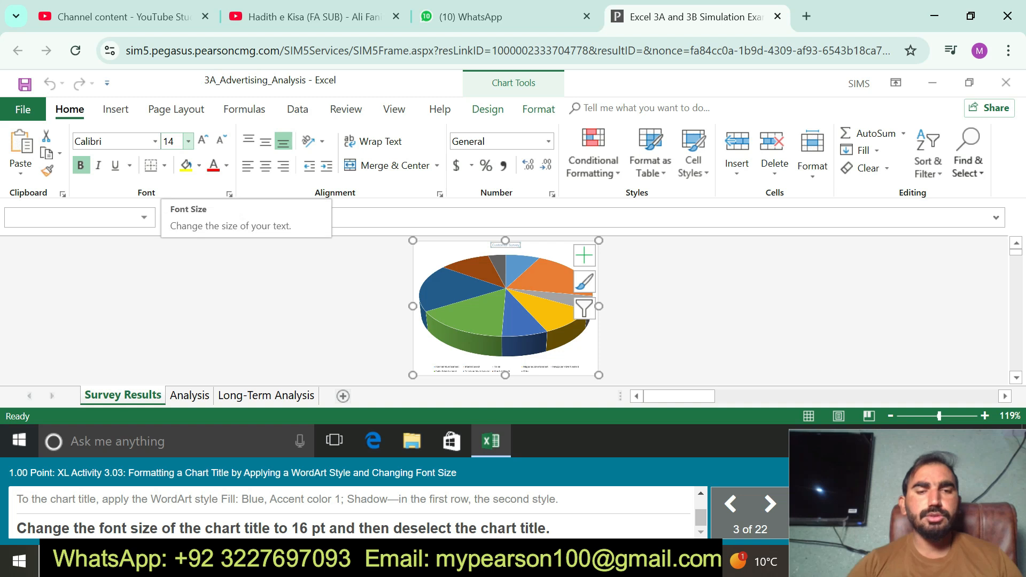
click(187, 141)
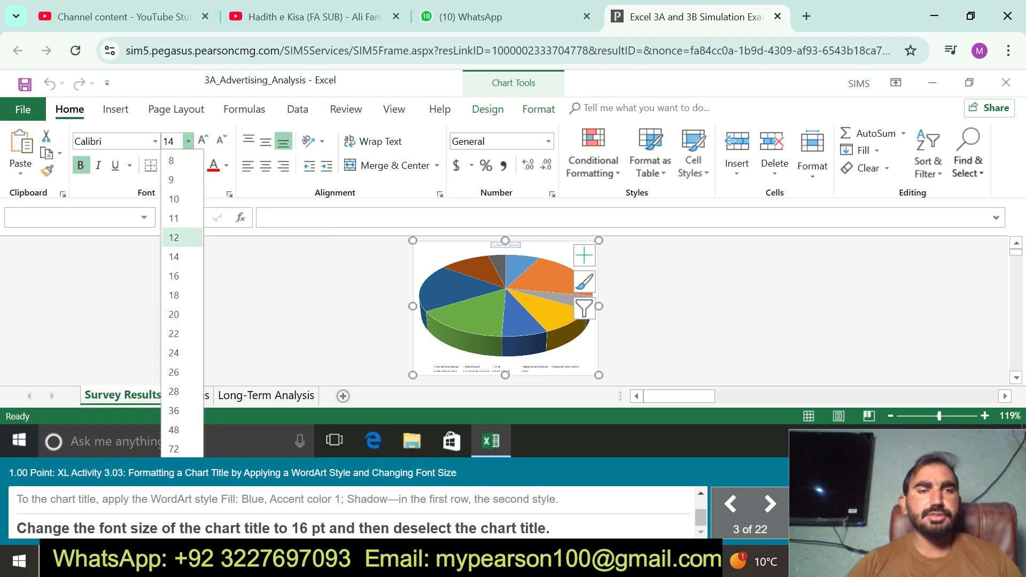
click(179, 274)
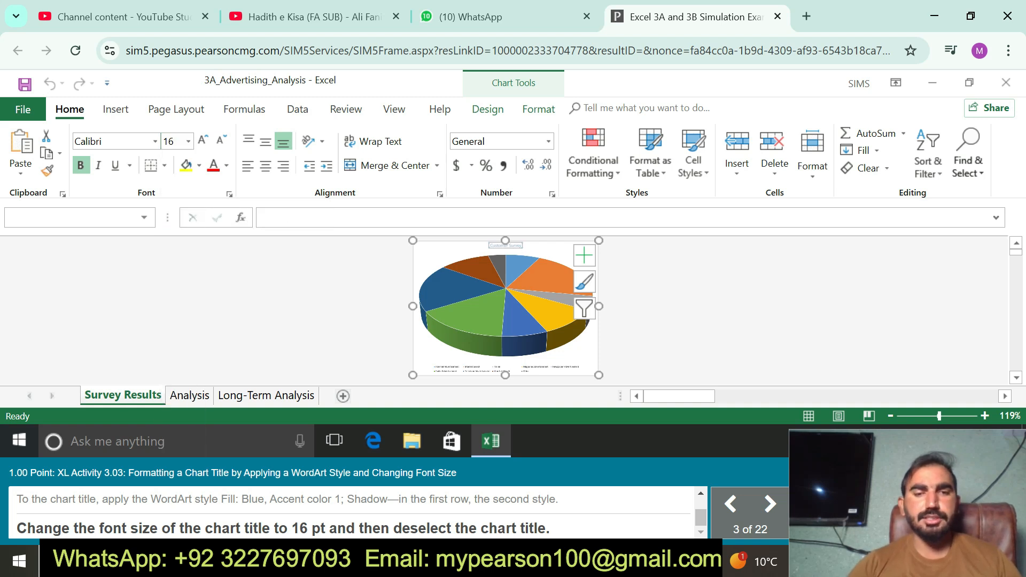
key(Escape)
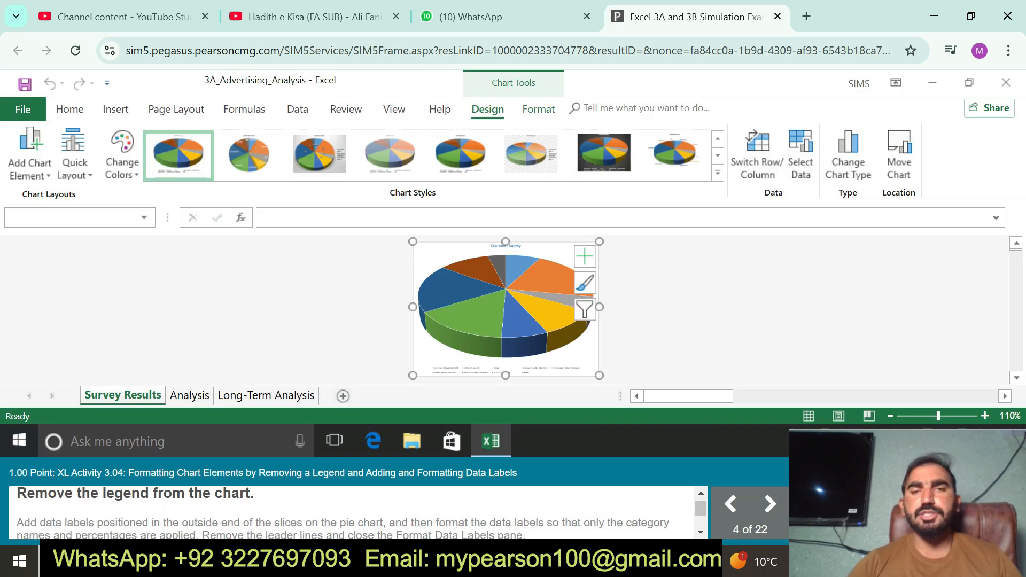
Step: Remove the legend from the pie chart and add data labels positioned at the outside end of the slices
click(584, 255)
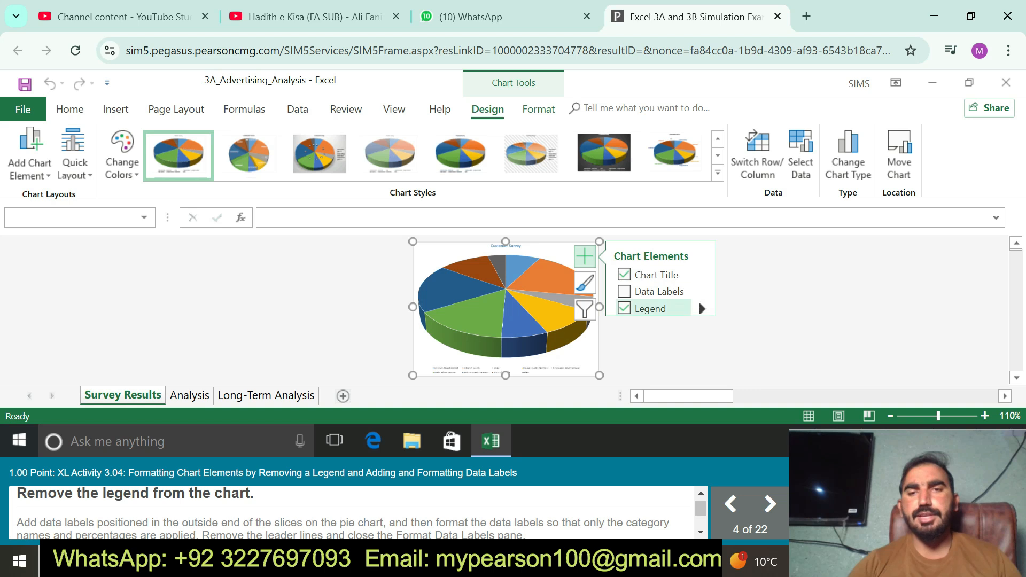
click(623, 308)
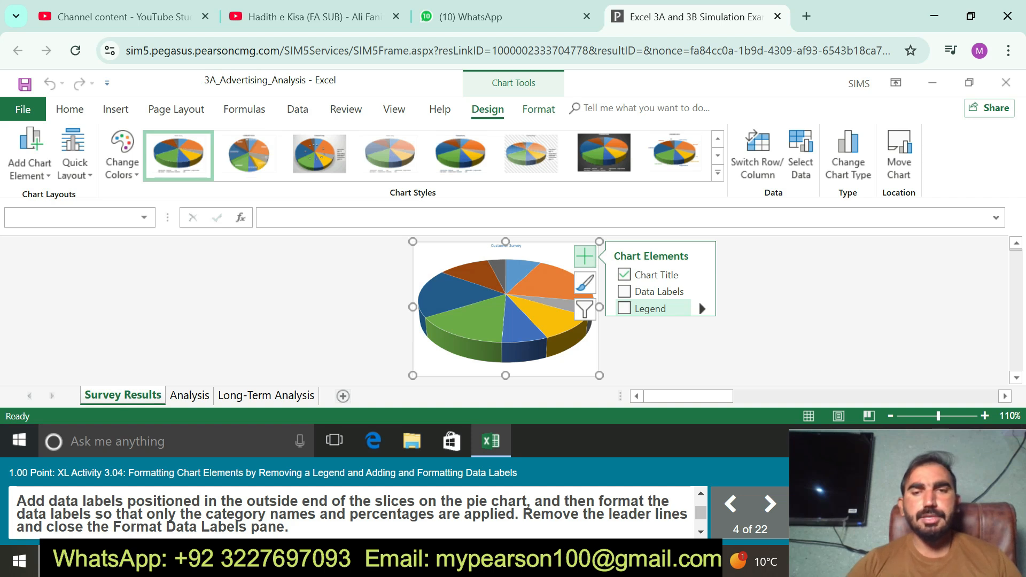
mouse_move(698, 283)
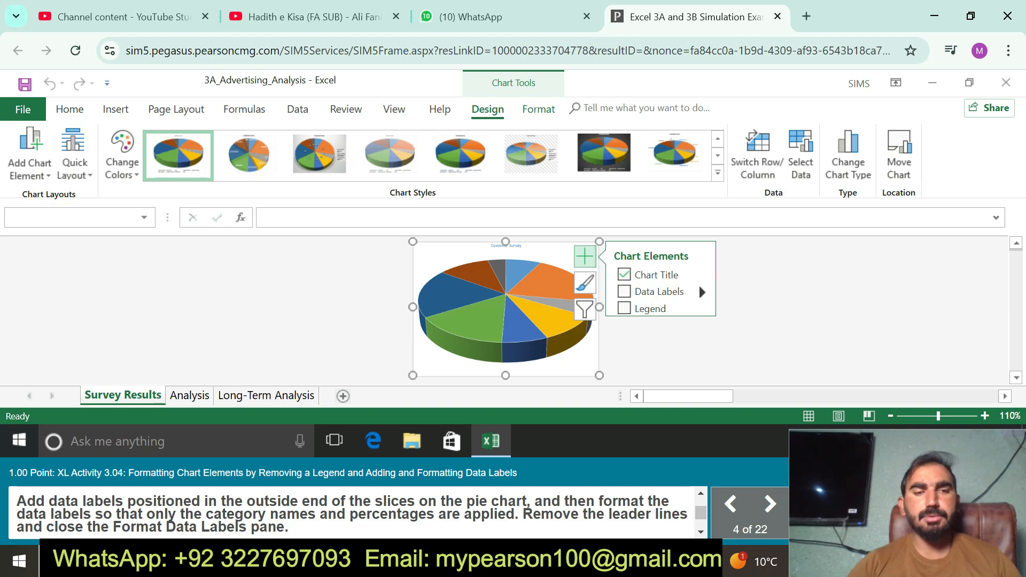
click(698, 283)
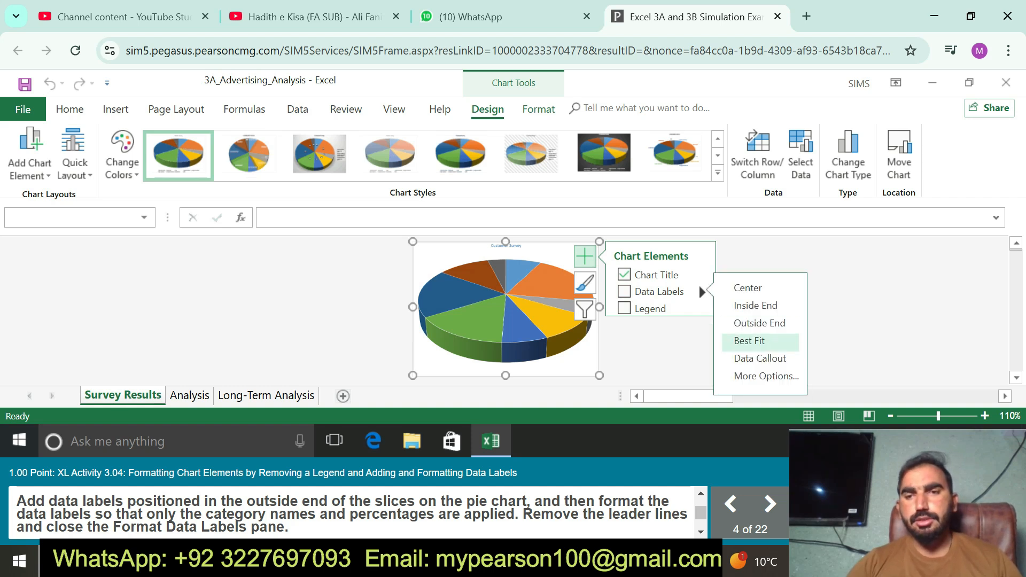
click(766, 376)
drag(1014, 342, 1015, 380)
click(828, 357)
drag(1014, 380, 1015, 375)
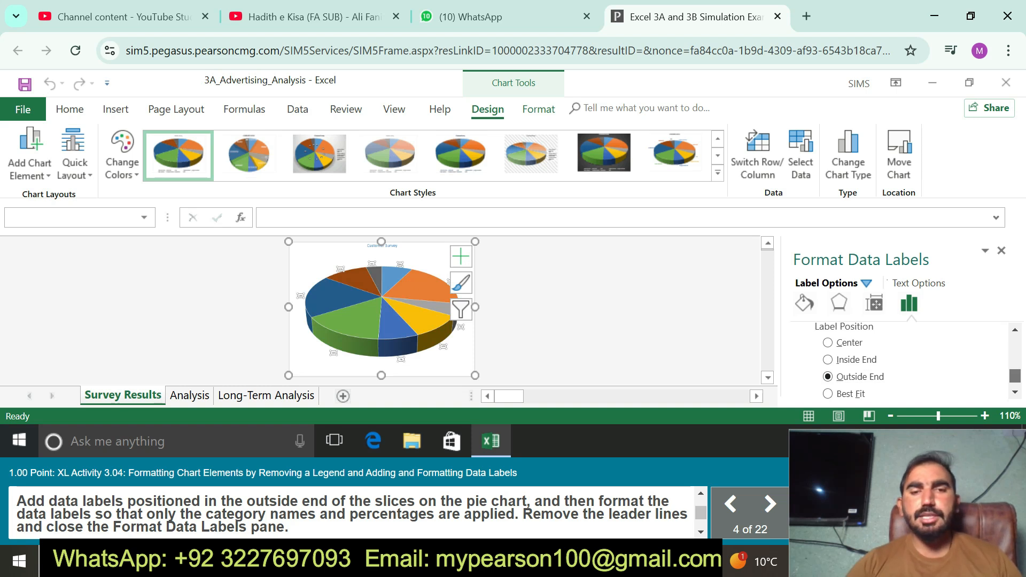
Step: Include the category name and percentage in the pie chart's data labels
scroll(903, 363, up, 4)
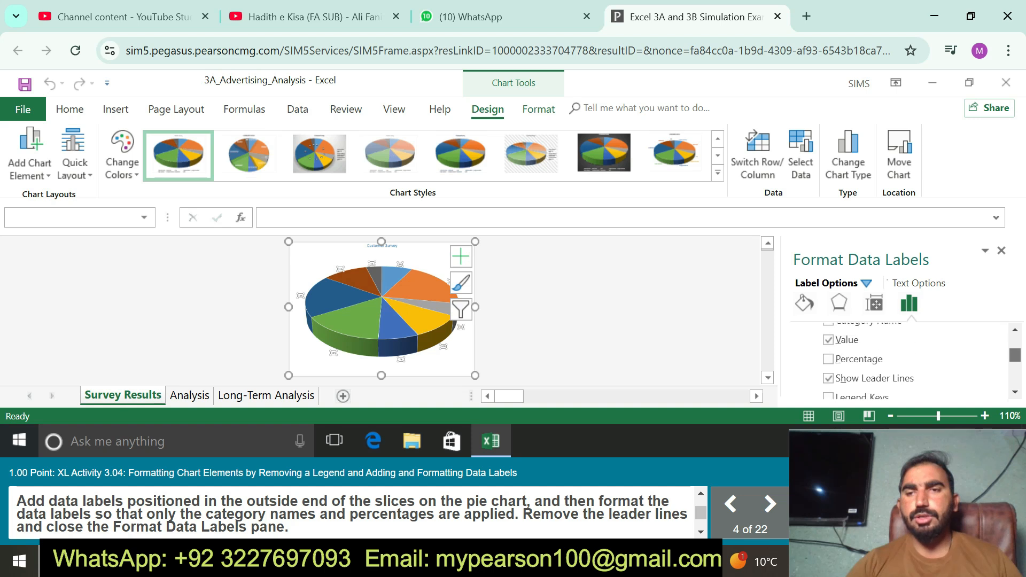
click(828, 338)
click(828, 376)
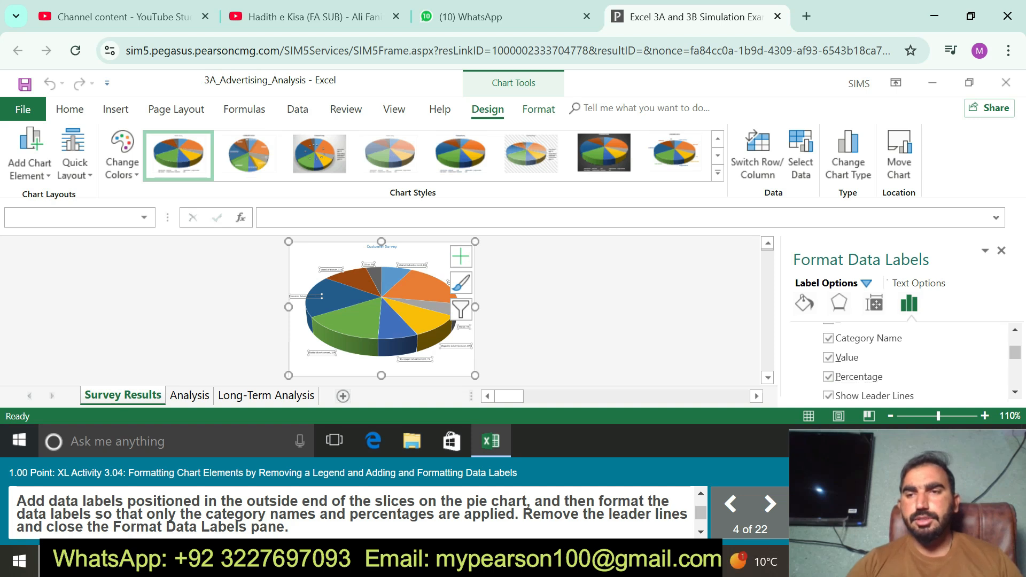
scroll(903, 358, down, 1)
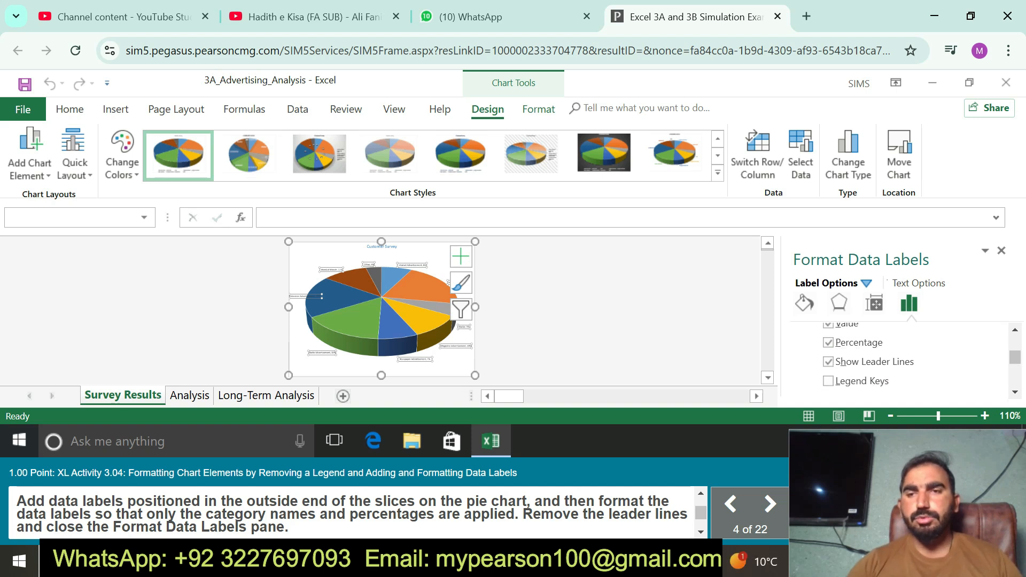
click(828, 362)
click(1001, 250)
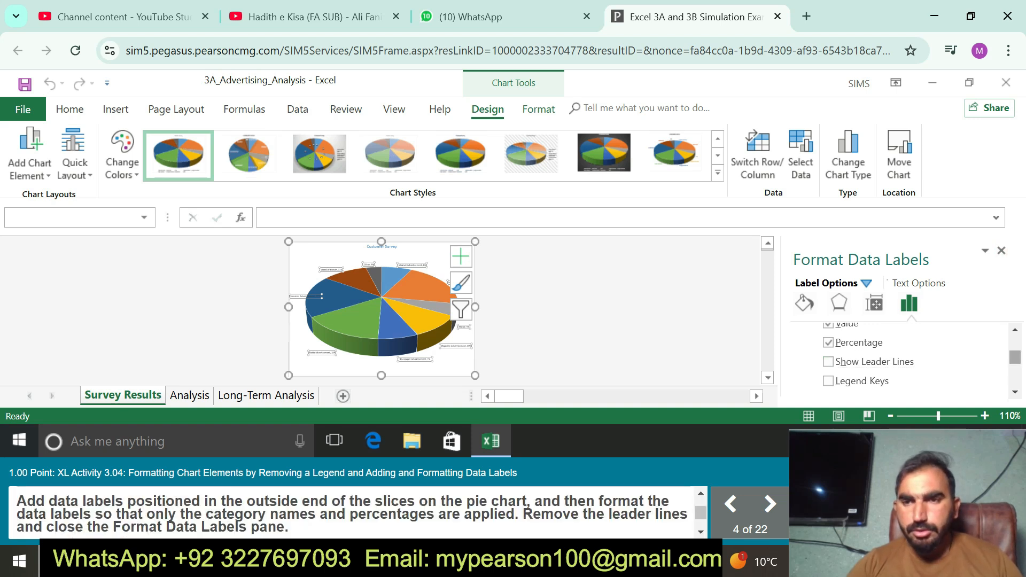
click(828, 361)
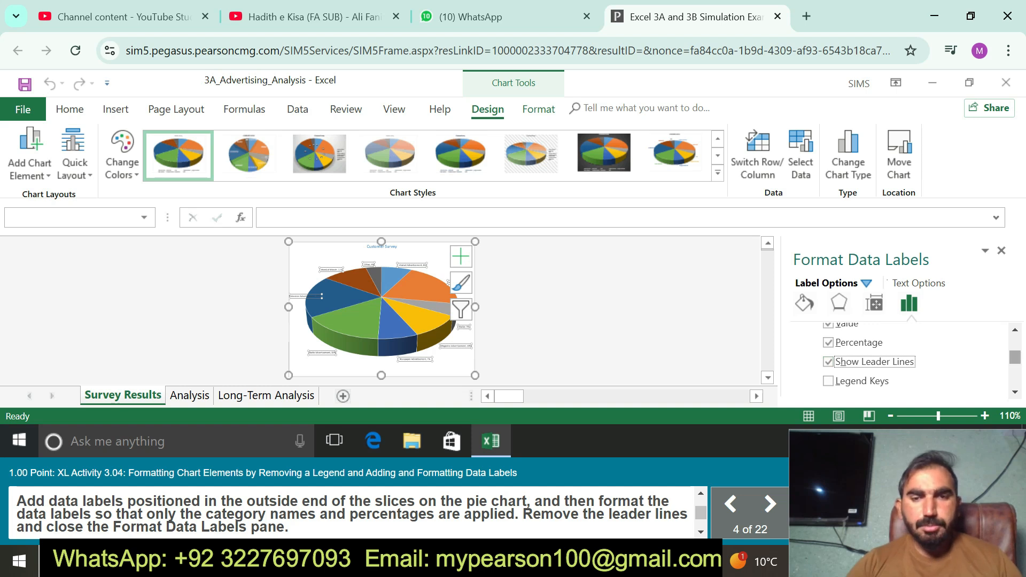
Step: Turn off the leader lines for the pie chart's data labels
scroll(902, 358, down, 2)
scroll(903, 358, up, 4)
scroll(902, 358, up, 3)
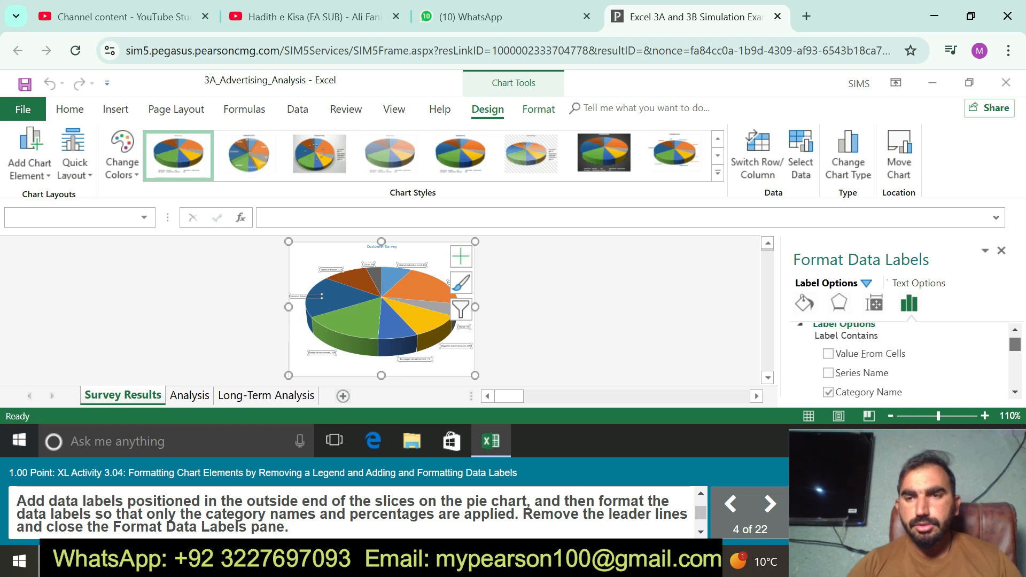
scroll(903, 358, down, 4)
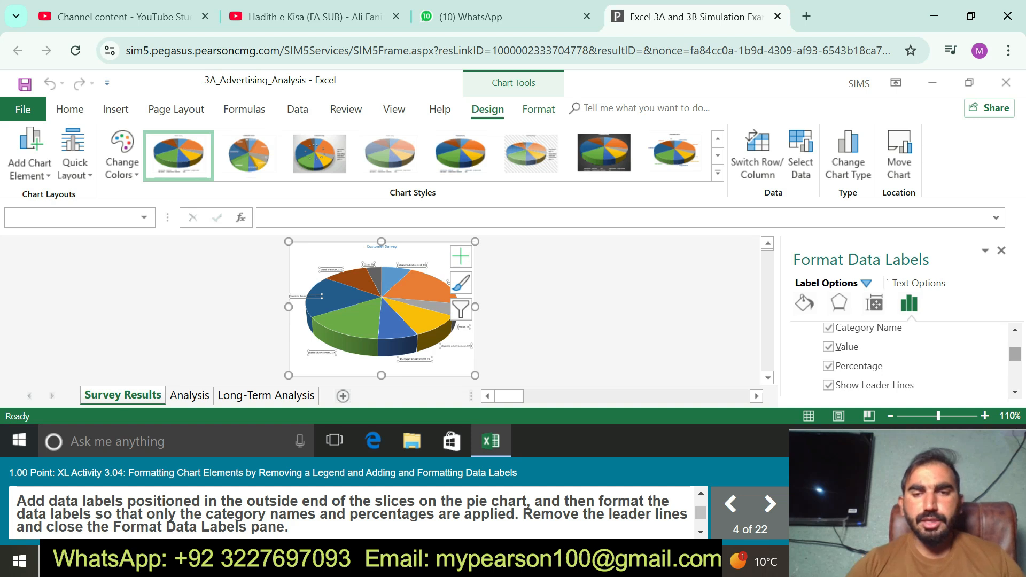
click(828, 385)
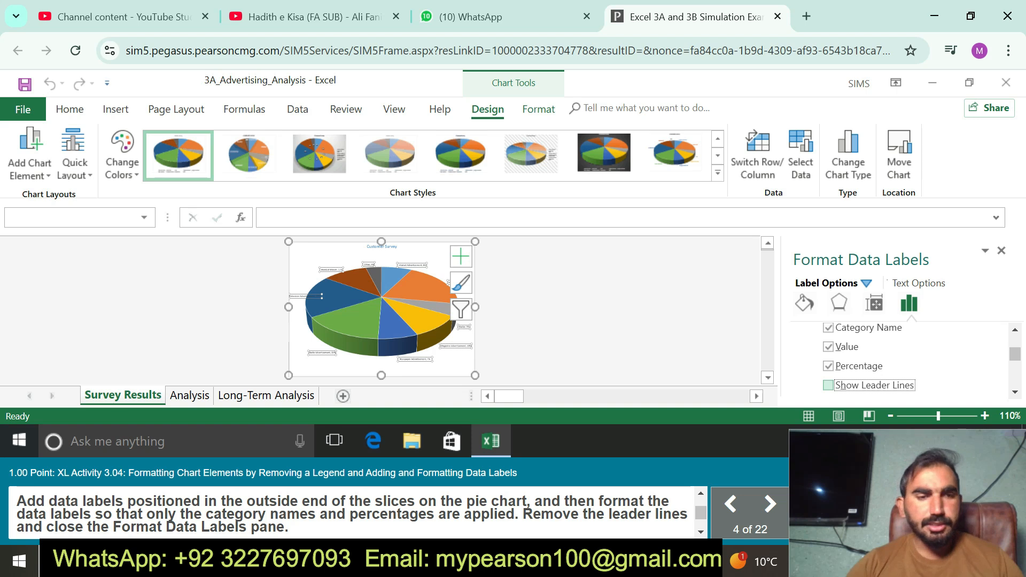
click(1001, 250)
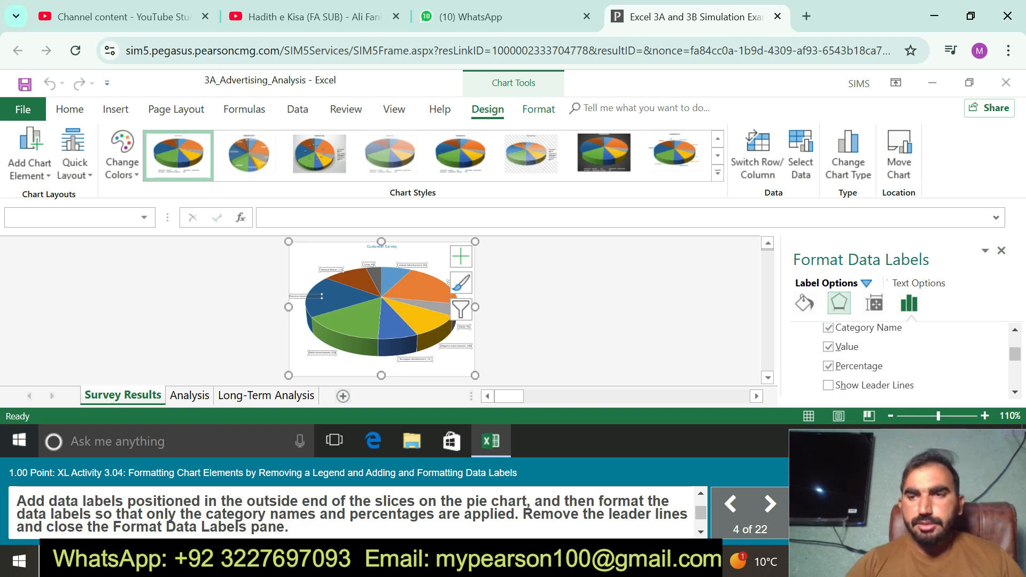
Step: Remove the value from the data labels and close the Format Data Labels pane
drag(1014, 355, 1014, 378)
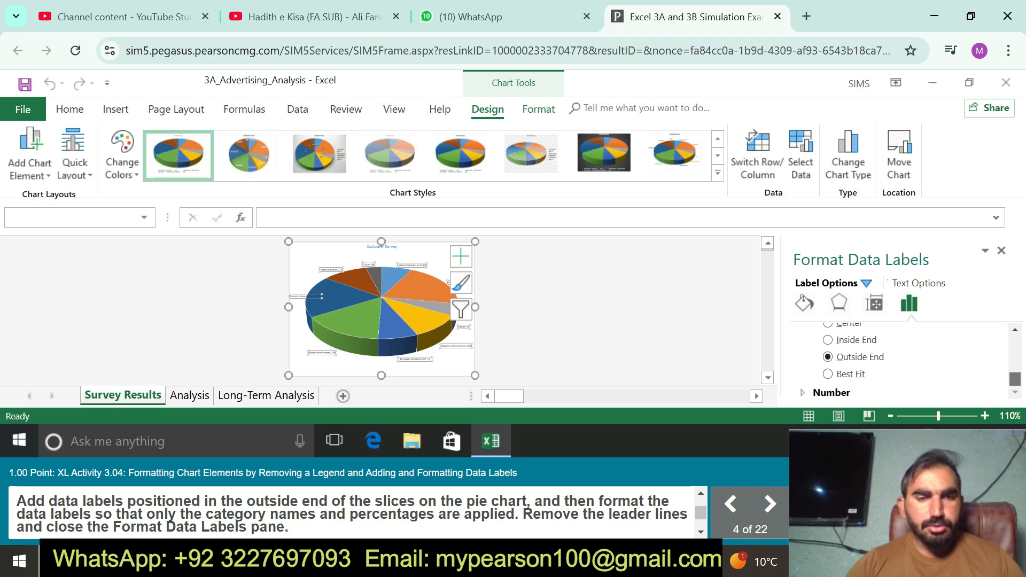
drag(1015, 379, 1014, 354)
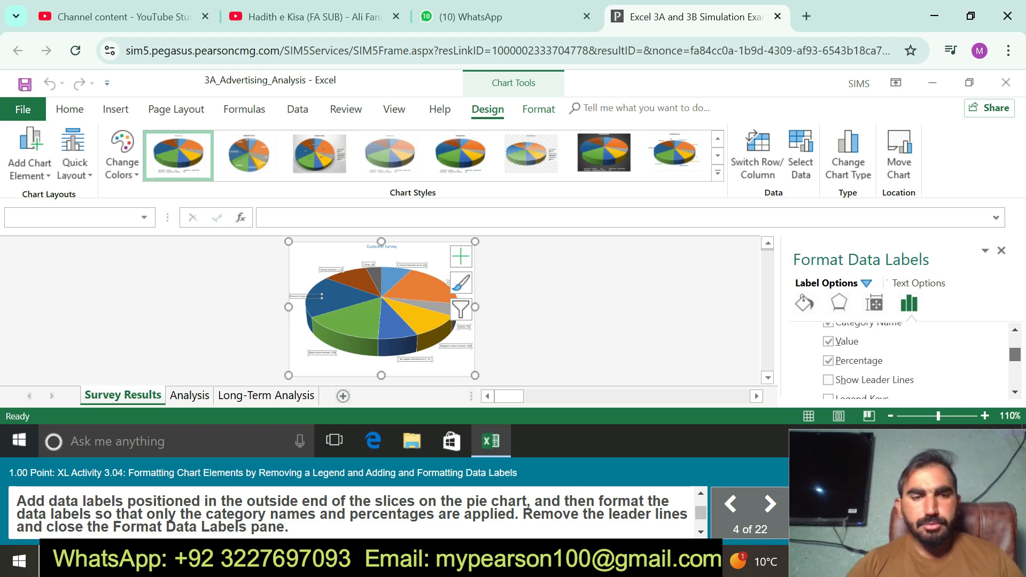
scroll(844, 359, up, 2)
click(828, 359)
click(1001, 250)
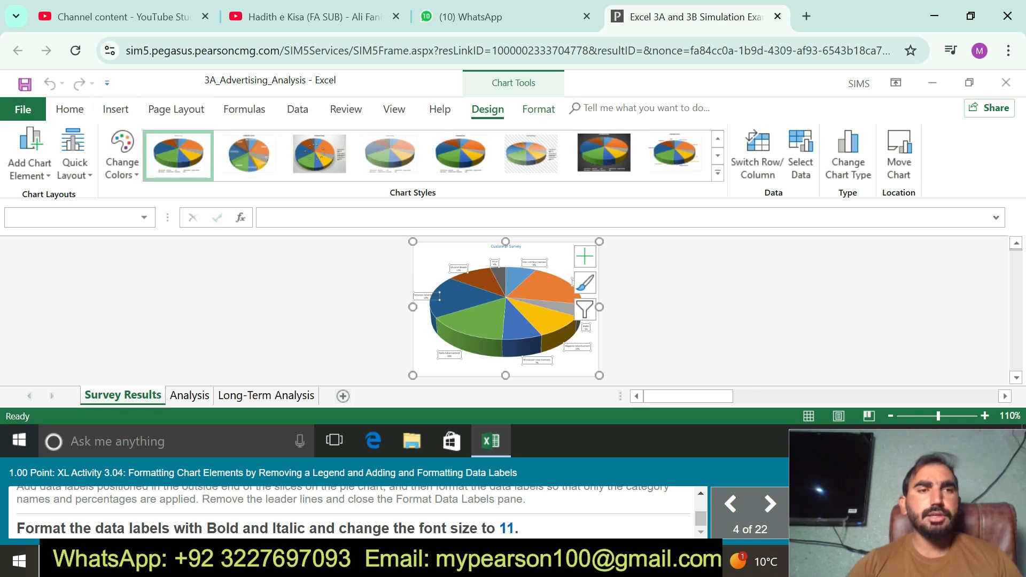
Step: Format the pie chart's data labels as bold and italic with a font size of 11
click(69, 109)
click(80, 166)
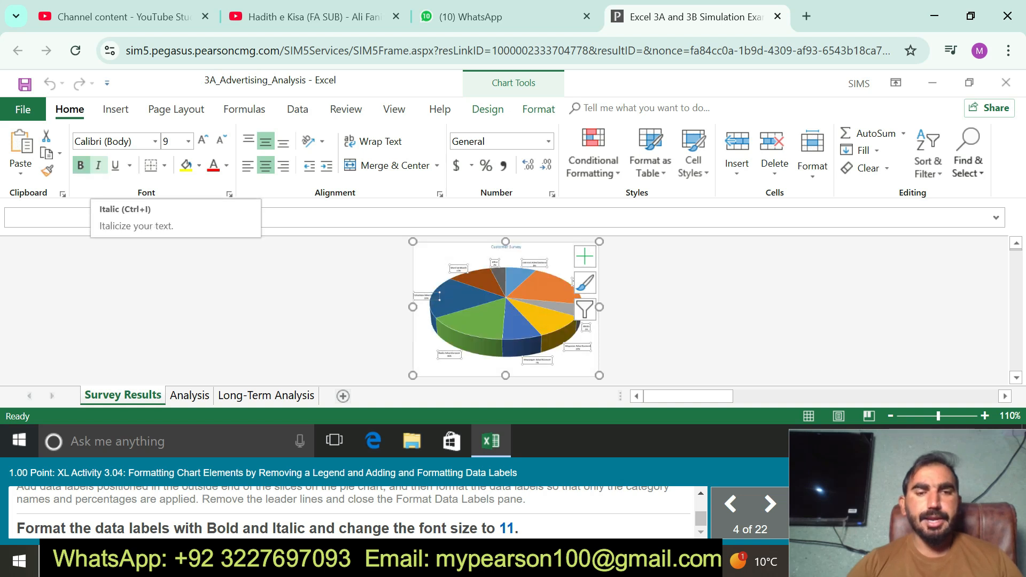
click(98, 166)
click(188, 141)
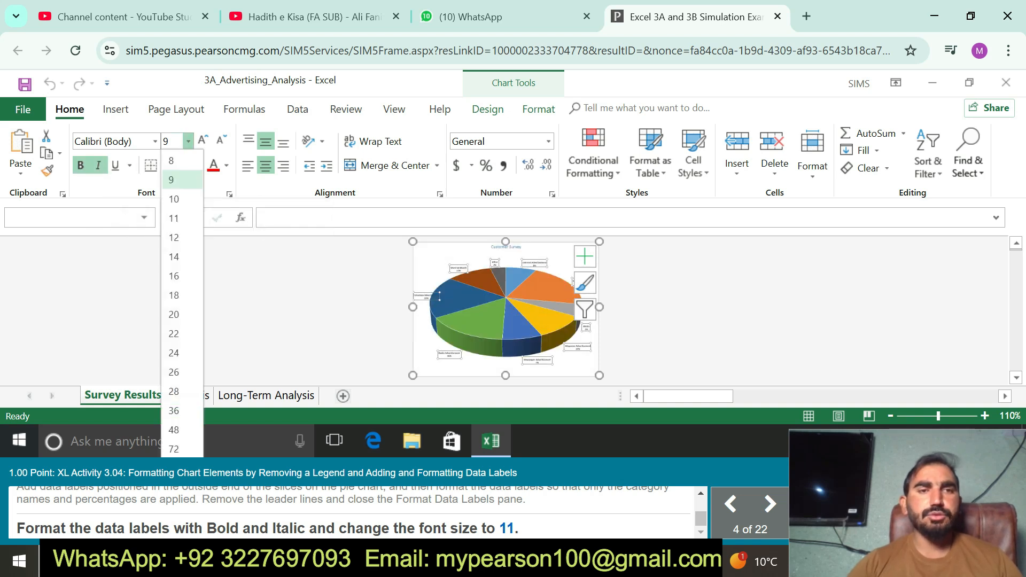
click(181, 218)
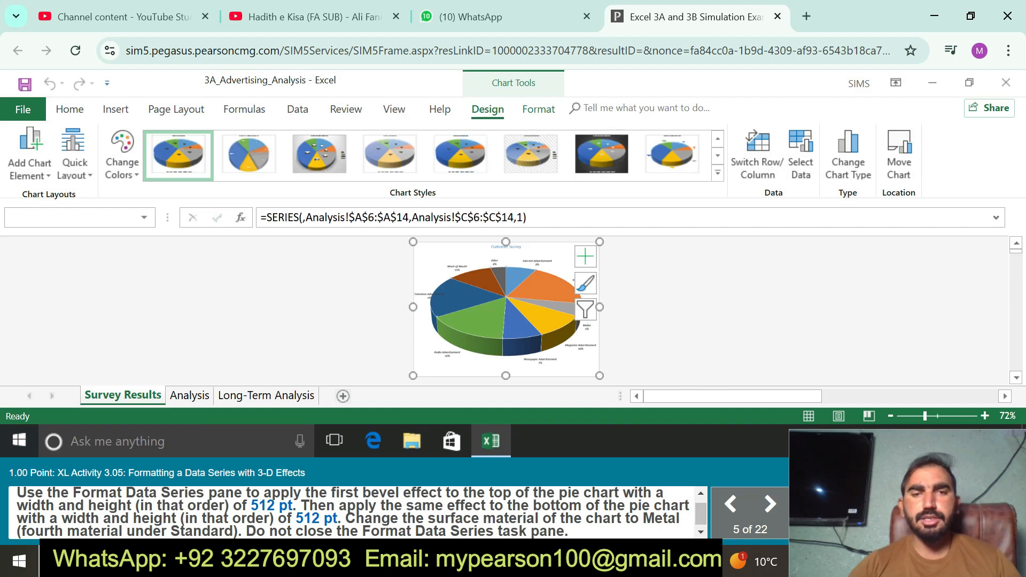
Step: Open the Format Chart Area pane and expand the 3-D Format effect options
click(585, 256)
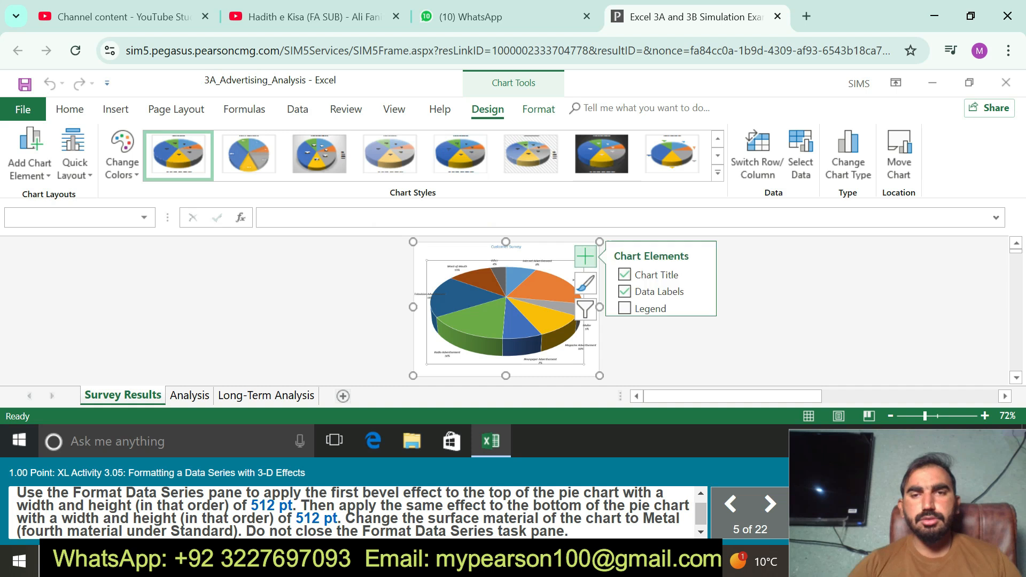
click(700, 289)
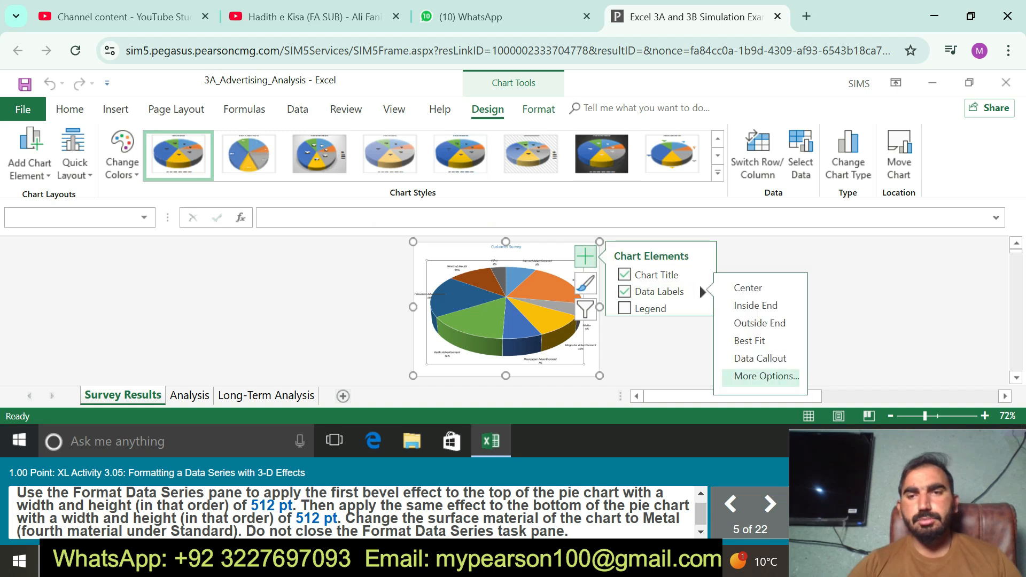
click(760, 378)
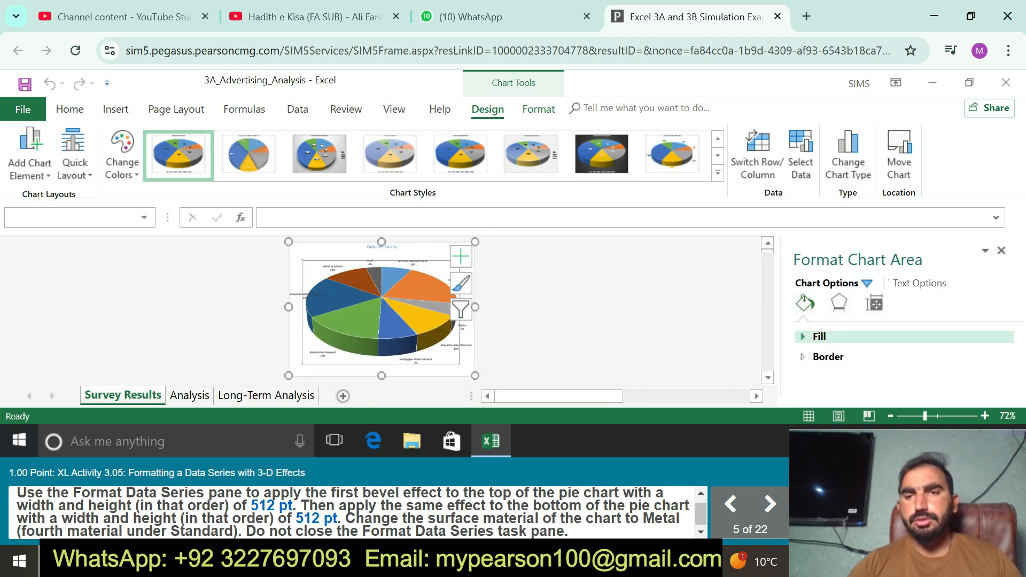
click(839, 303)
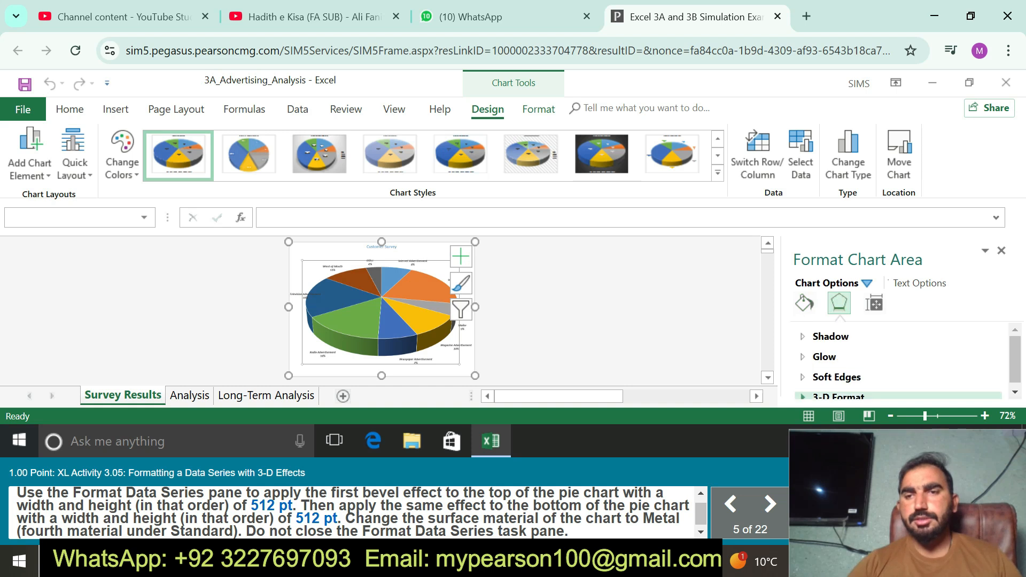
drag(1014, 361, 1015, 369)
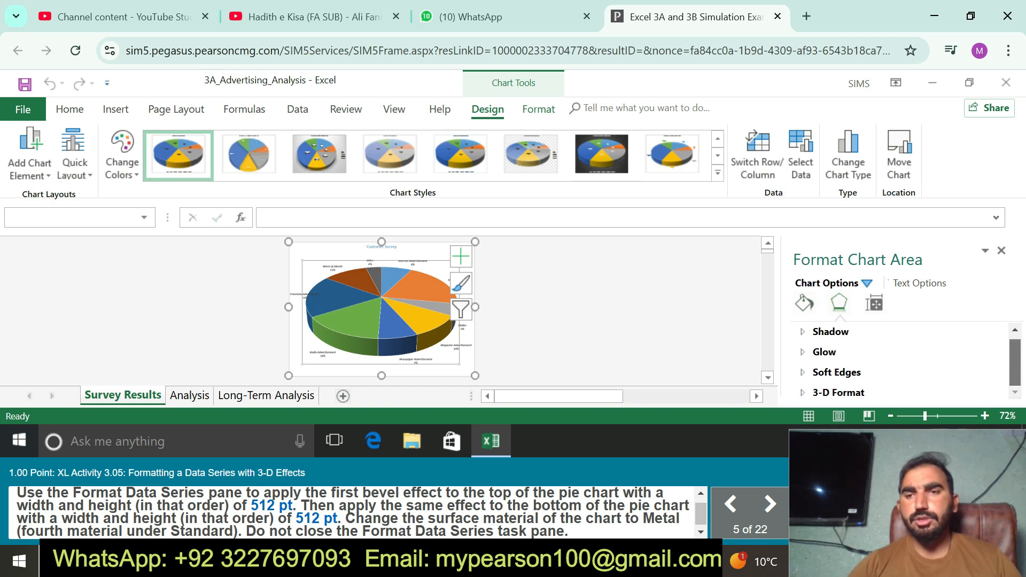
click(837, 393)
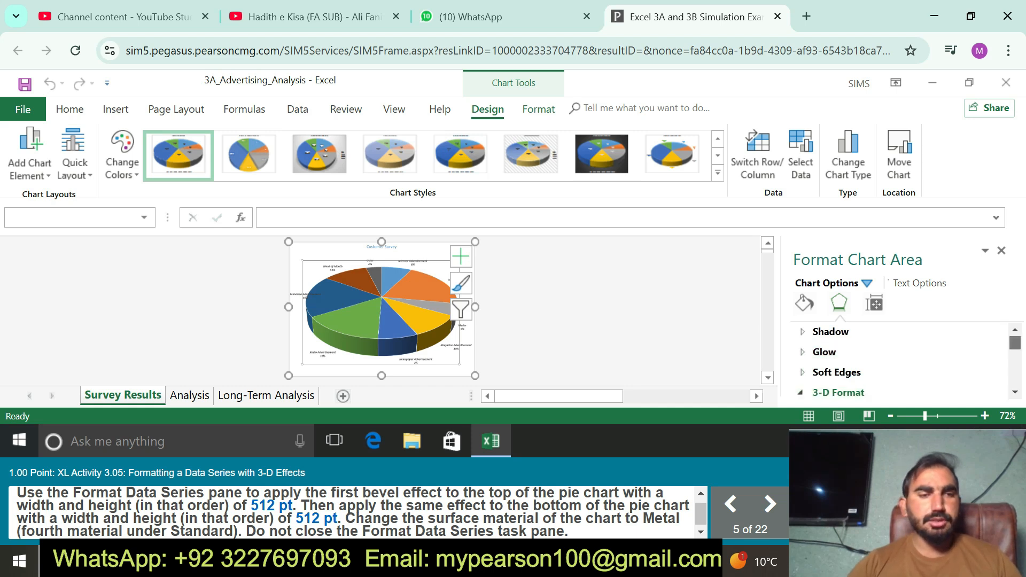
click(838, 392)
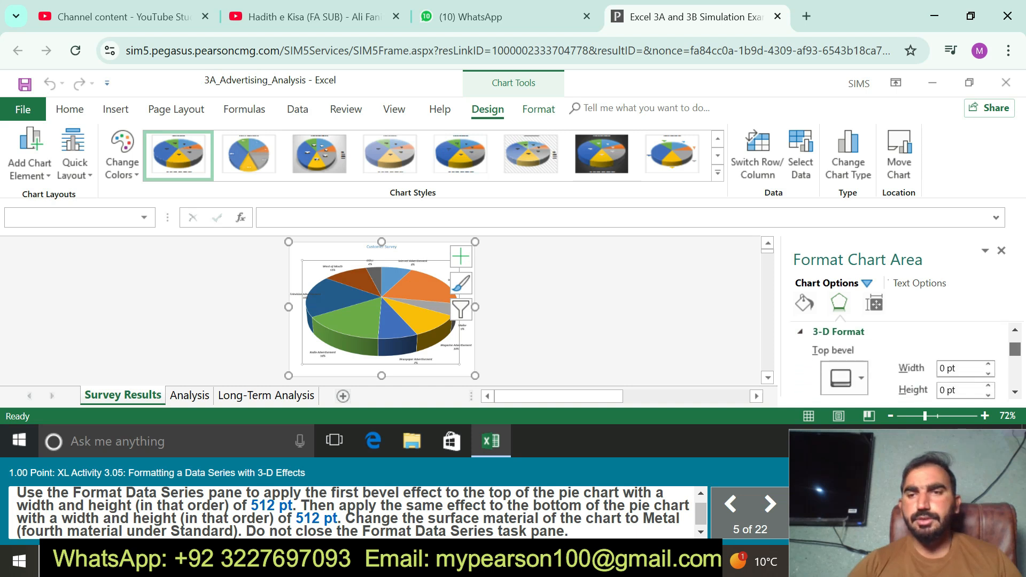
Step: Set the top bevel's width to 512 pt
click(951, 368)
key(BackSpace)
key(BackSpace)
key(BackSpace)
key(BackSpace)
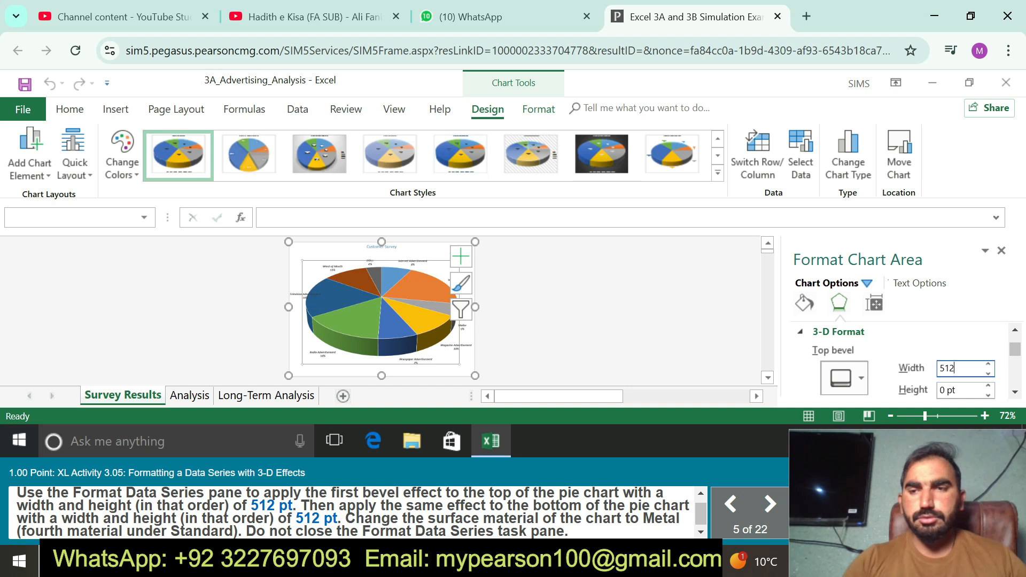
Step: Set the top bevel's height to 512 pt
scroll(903, 363, down, 1)
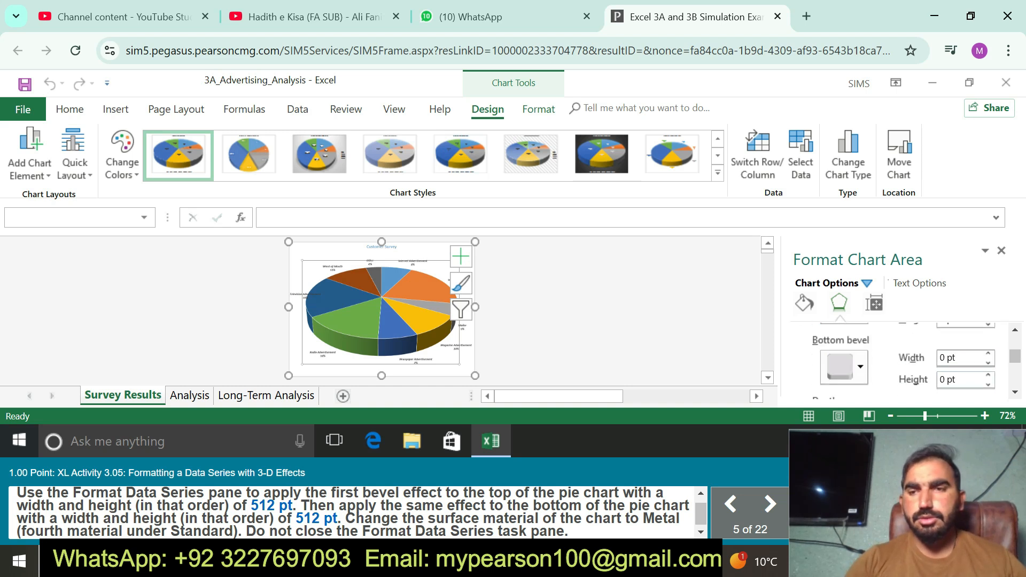
scroll(903, 358, up, 3)
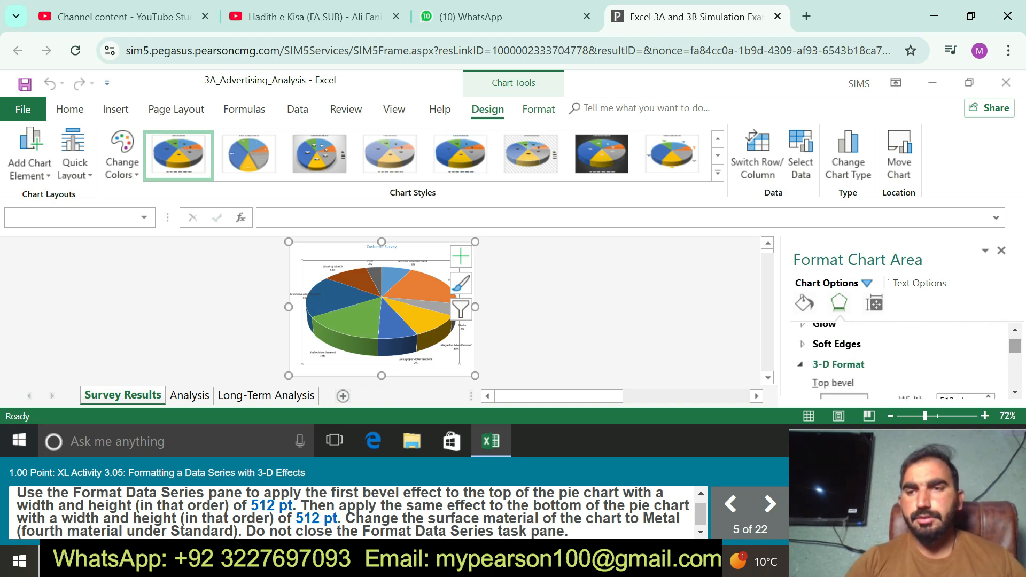
scroll(903, 358, down, 2)
drag(1014, 352, 1014, 353)
click(961, 345)
key(BackSpace)
key(BackSpace)
key(BackSpace)
key(BackSpace)
text(512)
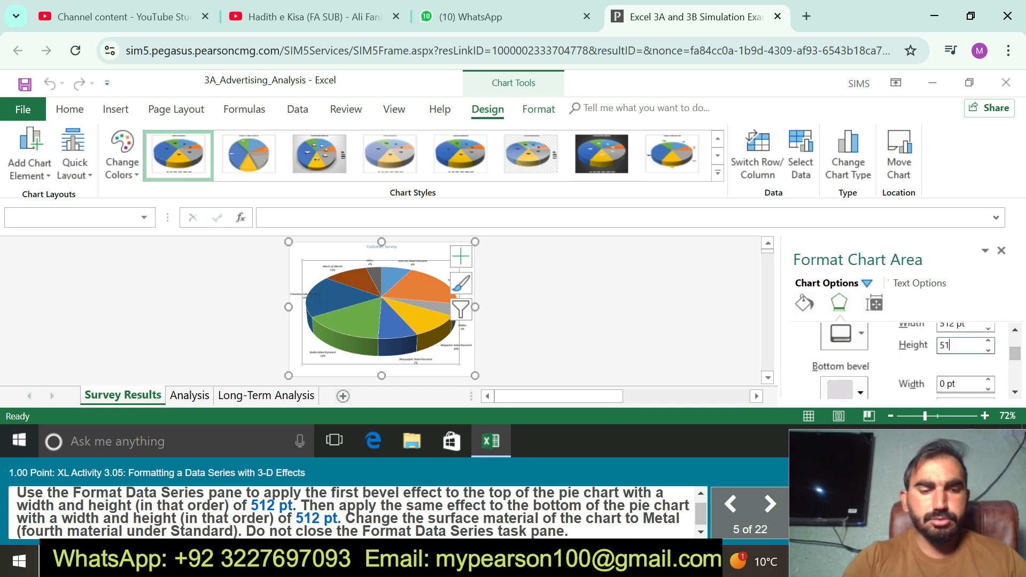
key(Tab)
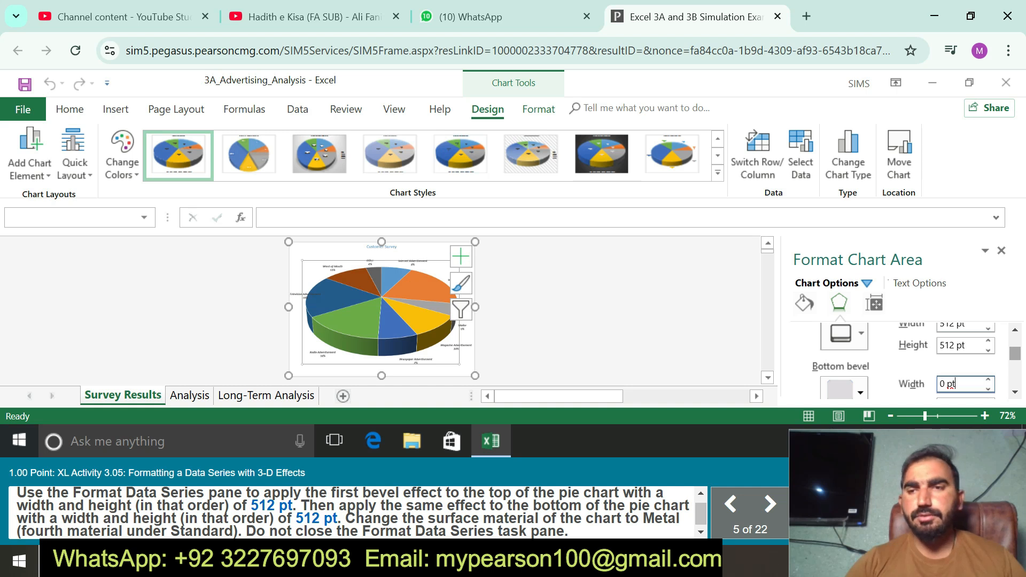
Step: Set the bottom bevel's width to 512 pt
scroll(951, 383, down, 1)
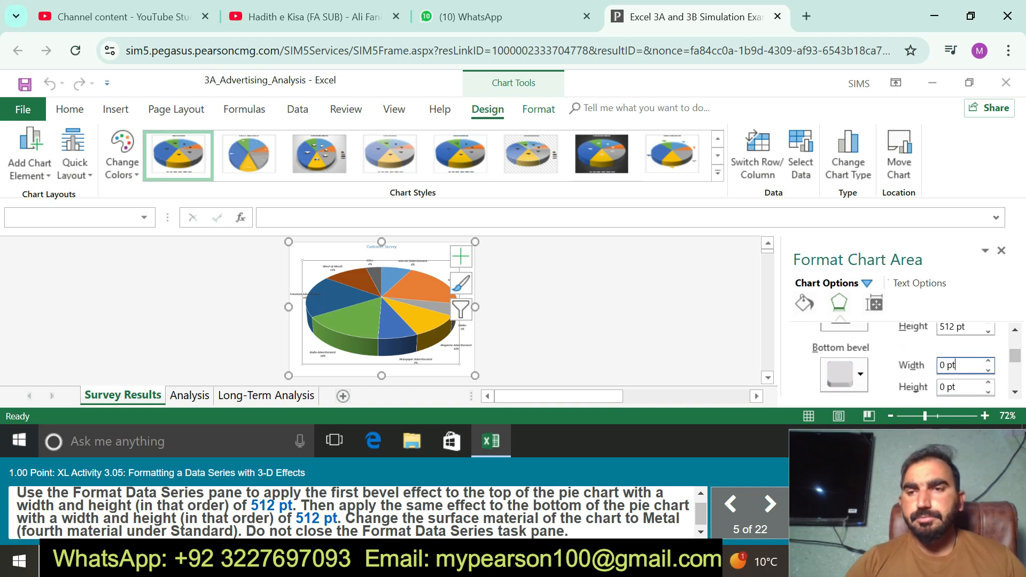
key(BackSpace)
key(BackSpace)
key(BackSpace)
text(512)
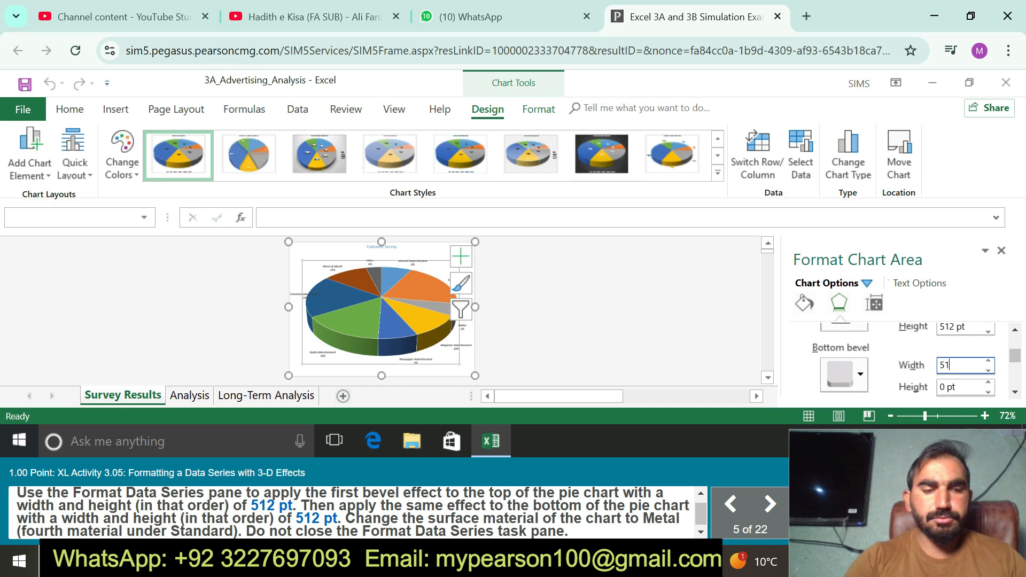
Step: Set the bottom bevel's height to 512 pt
key(Tab)
key(BackSpace)
key(BackSpace)
key(BackSpace)
key(BackSpace)
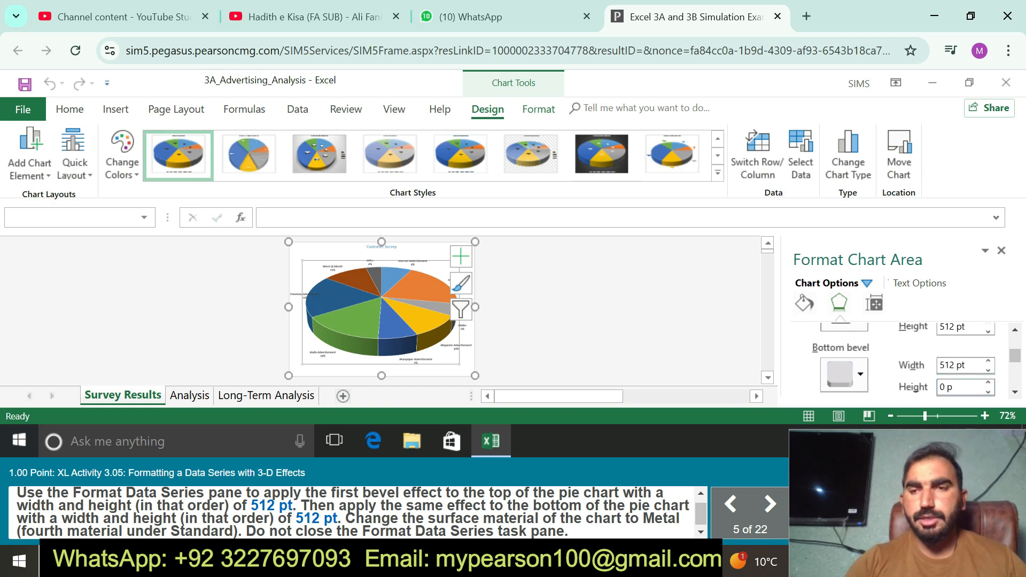
text(512)
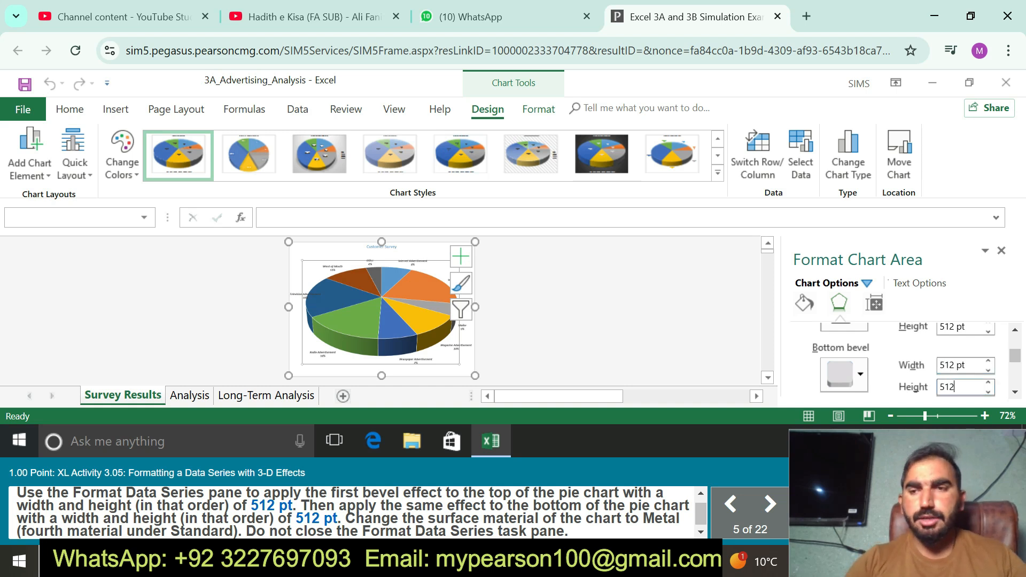
key(Tab)
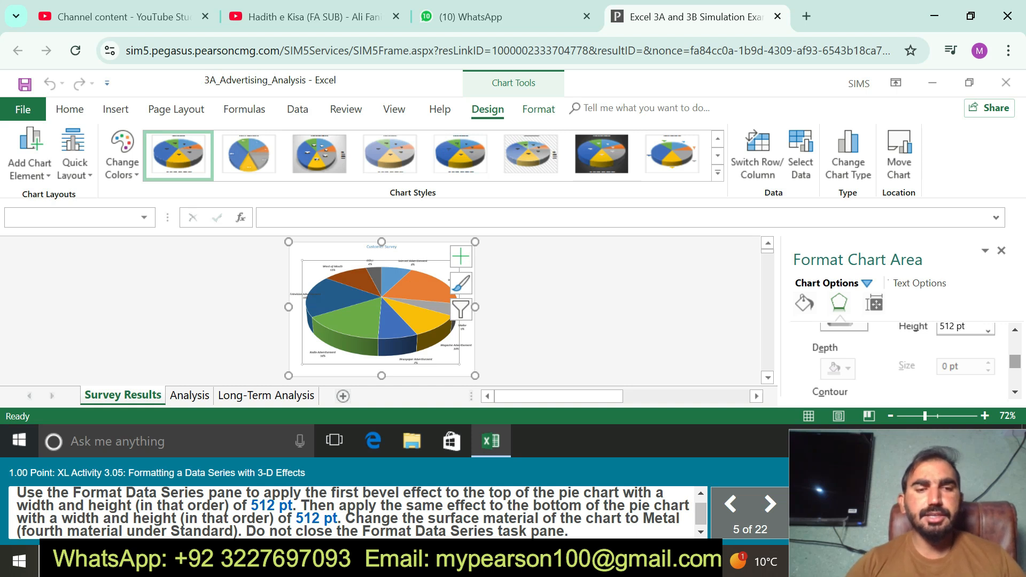
Step: Change the pie chart's surface material to Metal, the fourth Standard material, and move to the next exam question
scroll(903, 358, down, 3)
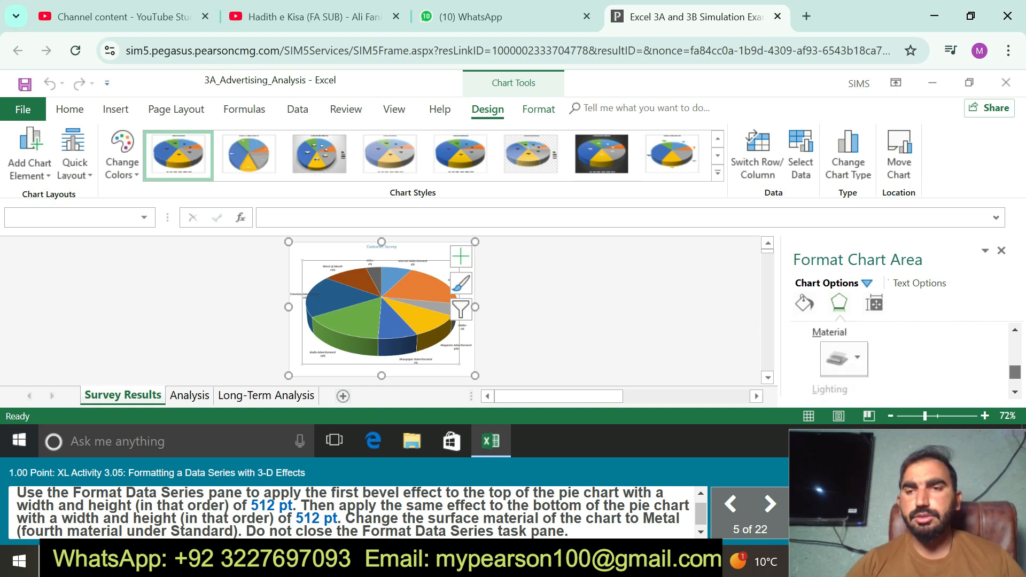
click(843, 342)
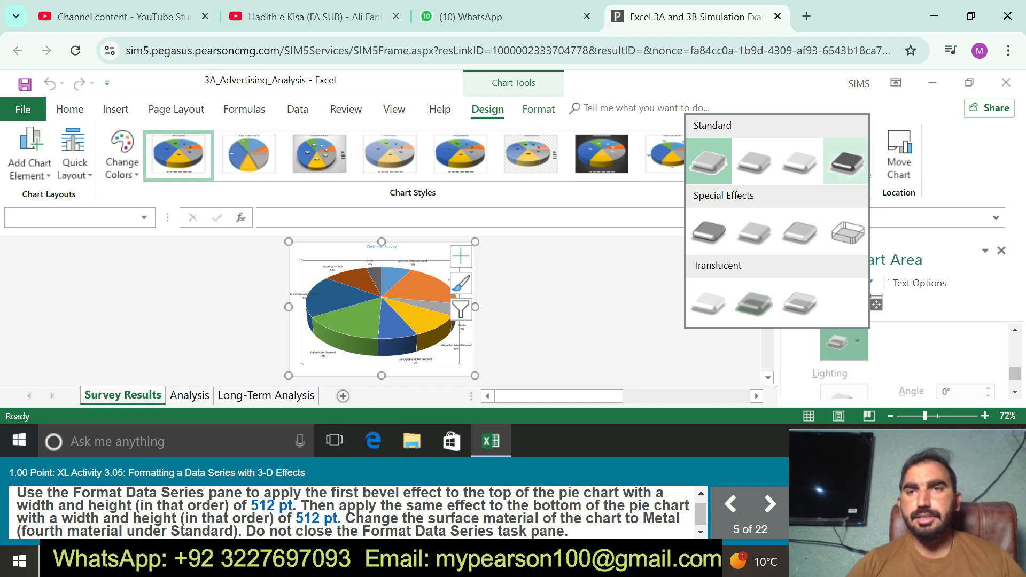
click(845, 160)
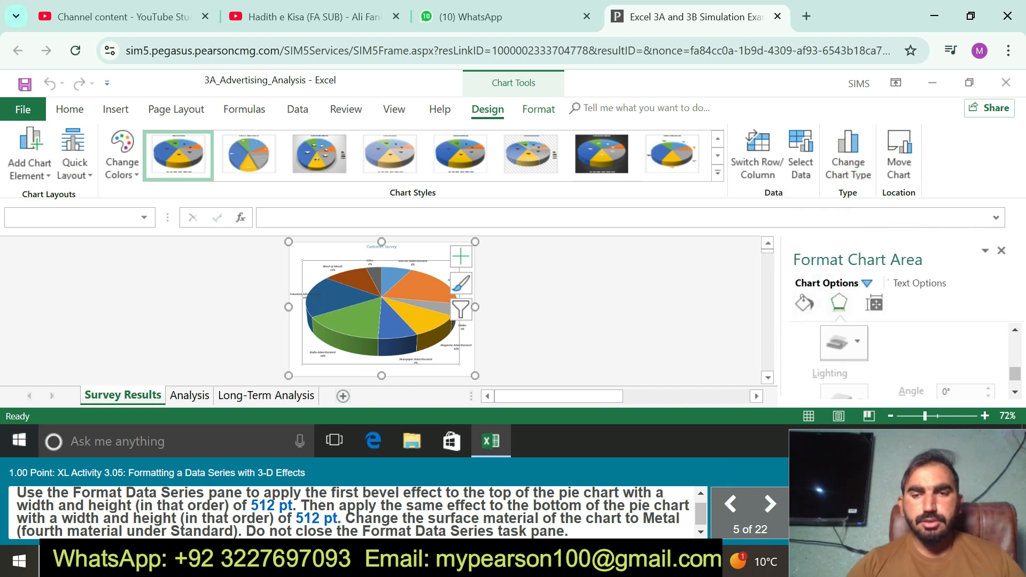
click(770, 503)
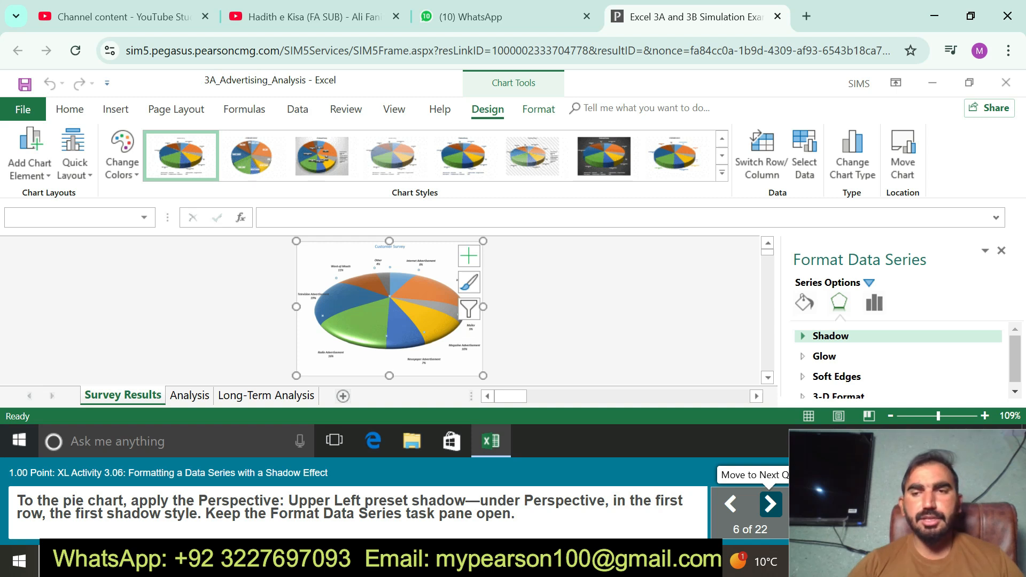
click(874, 302)
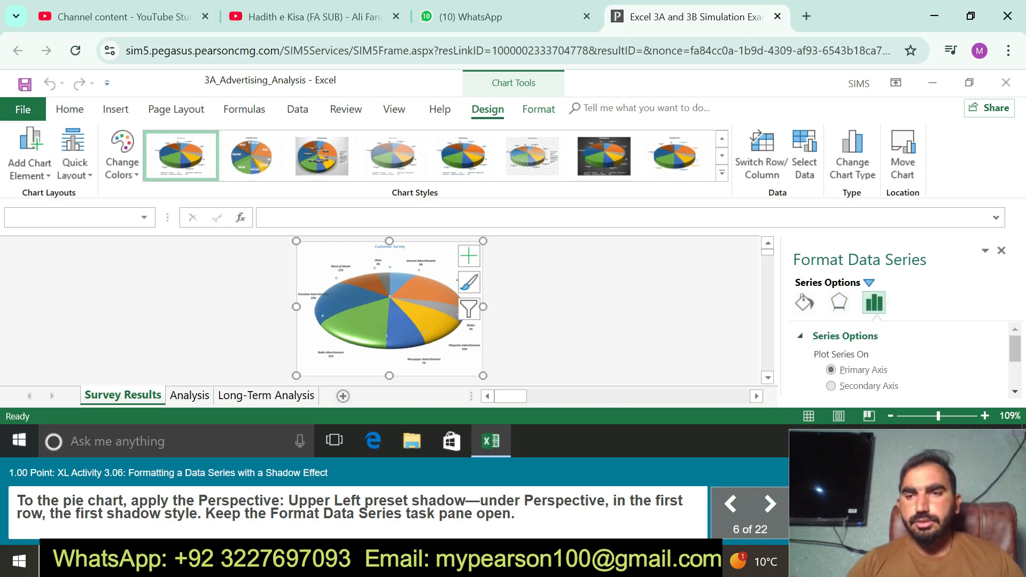
click(839, 302)
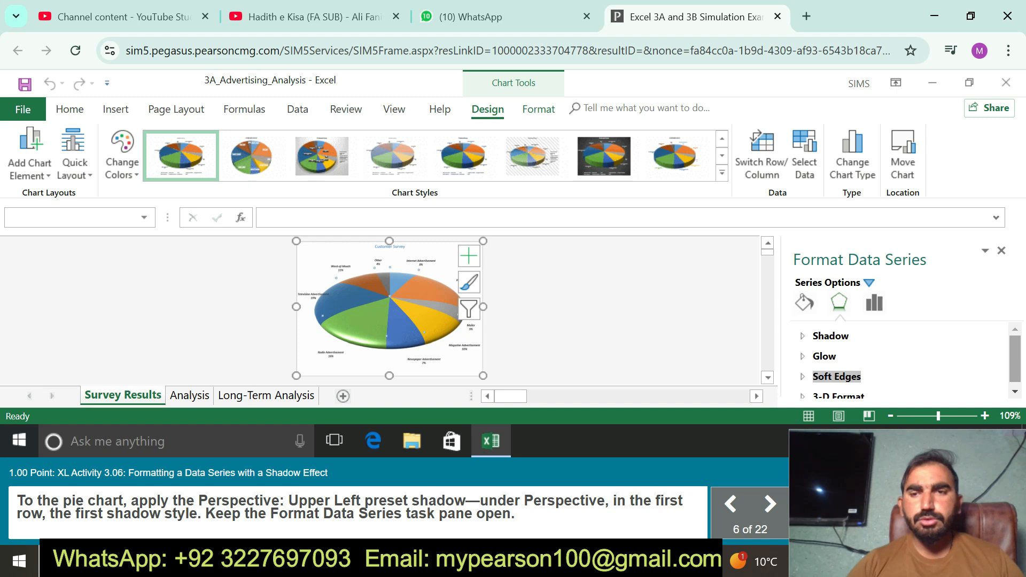
click(804, 302)
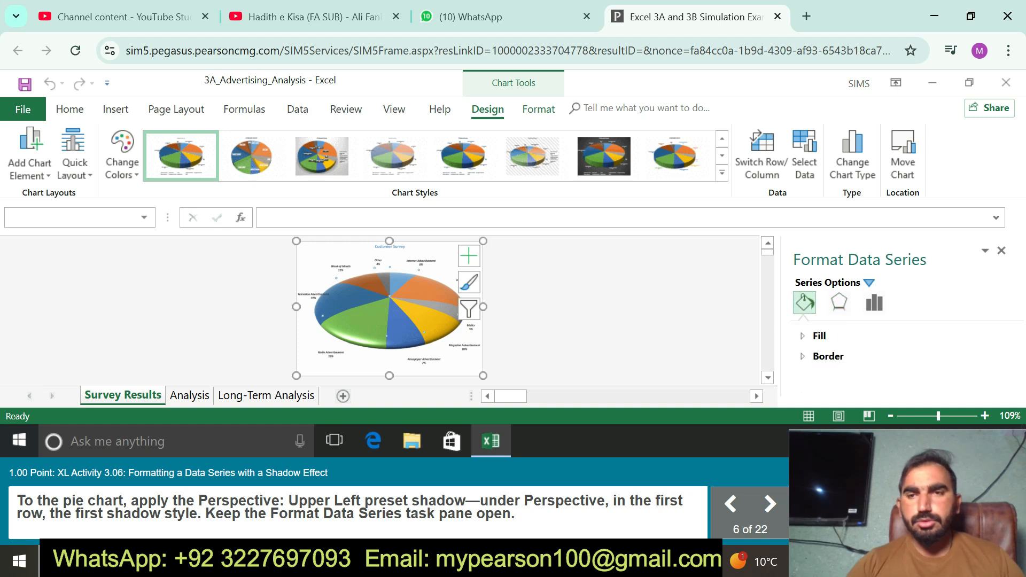
click(819, 335)
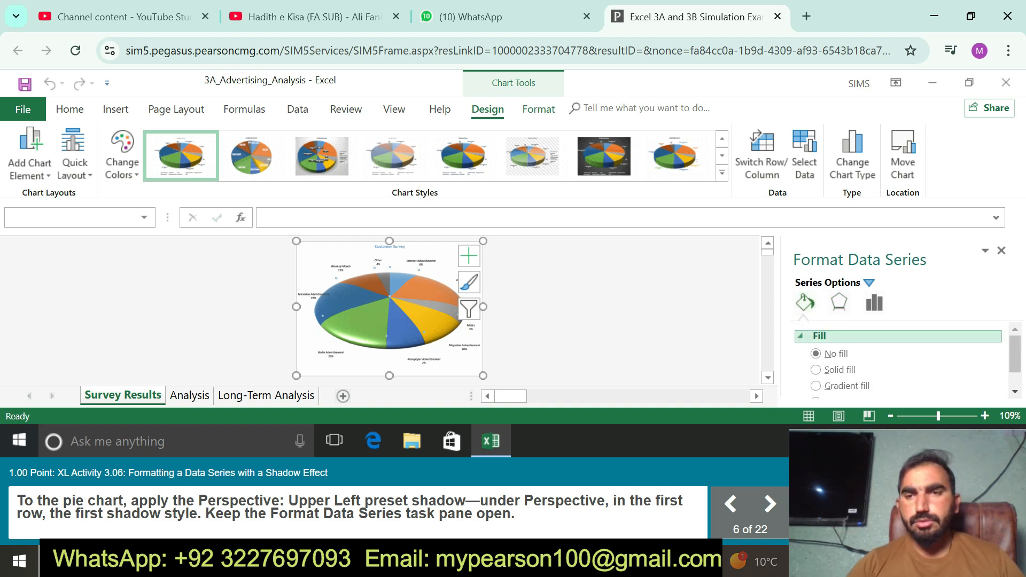
scroll(897, 363, down, 4)
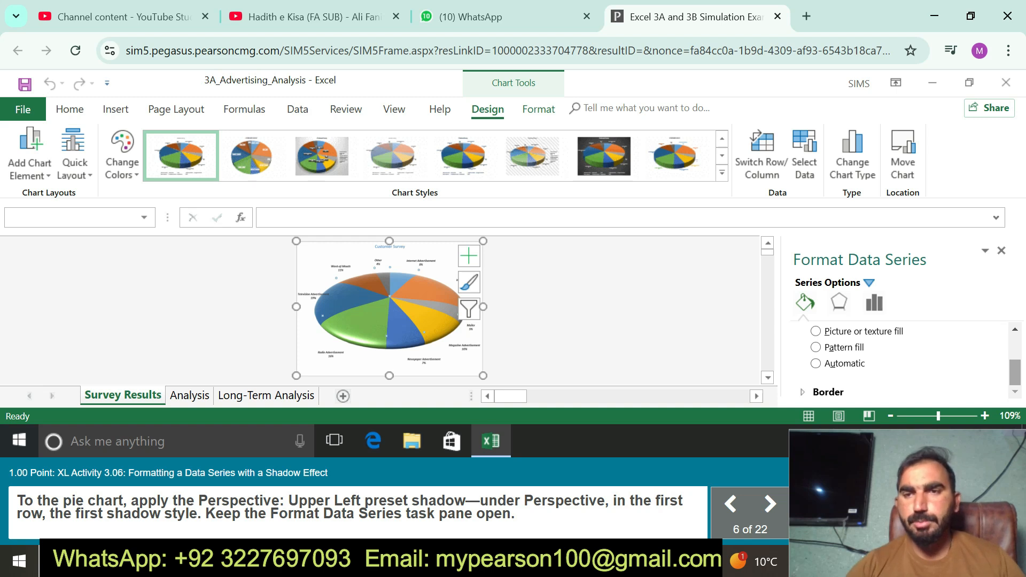
click(384, 315)
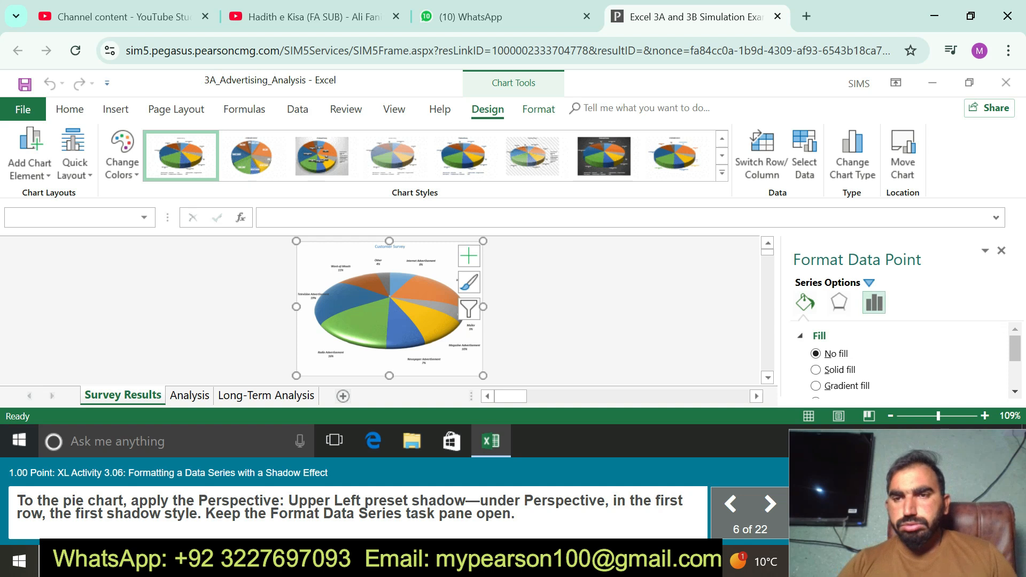
click(874, 302)
scroll(903, 358, down, 2)
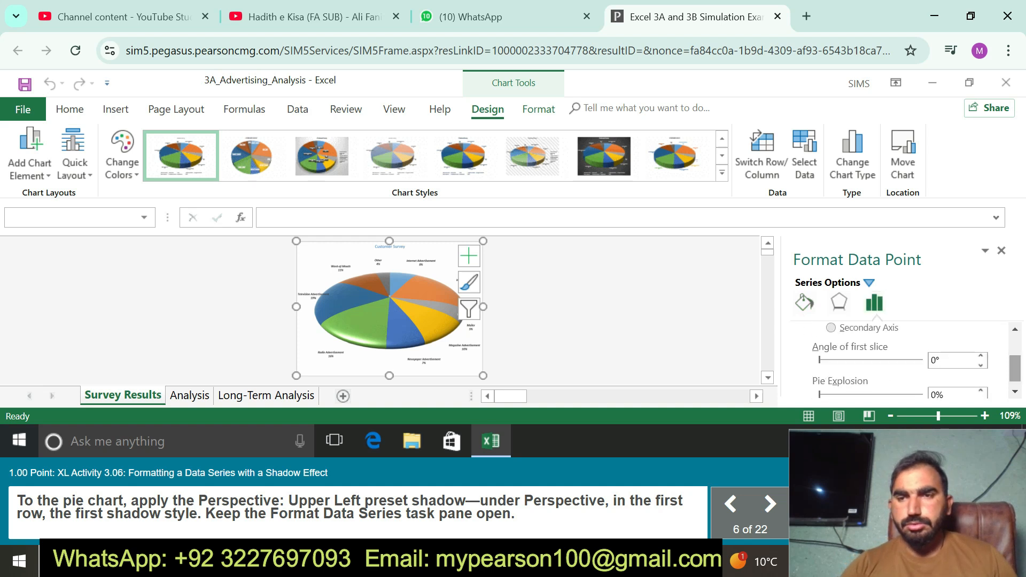
Step: Apply the Perspective: Upper Left preset shadow to the pie chart
click(839, 302)
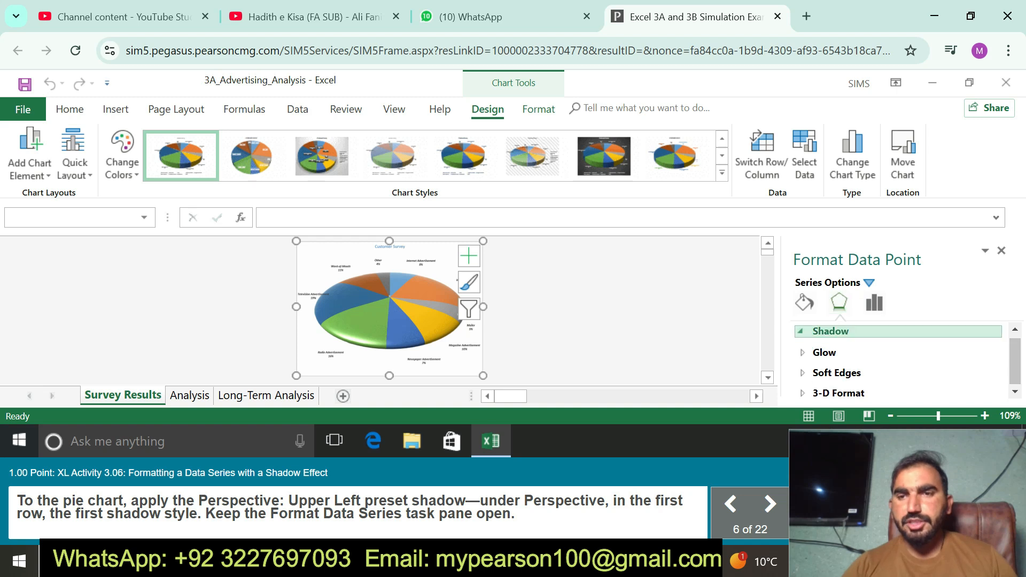
click(831, 331)
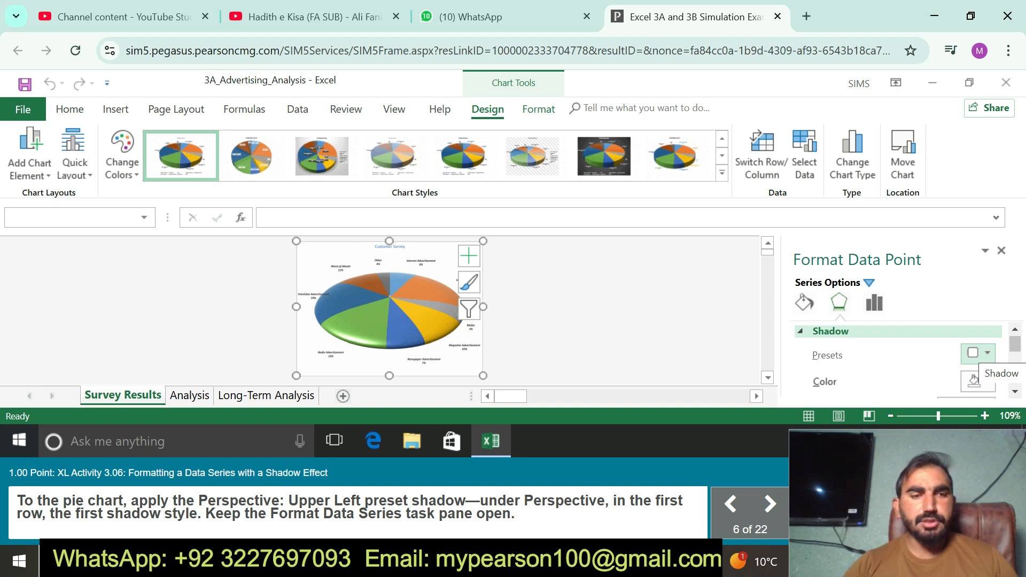
click(973, 353)
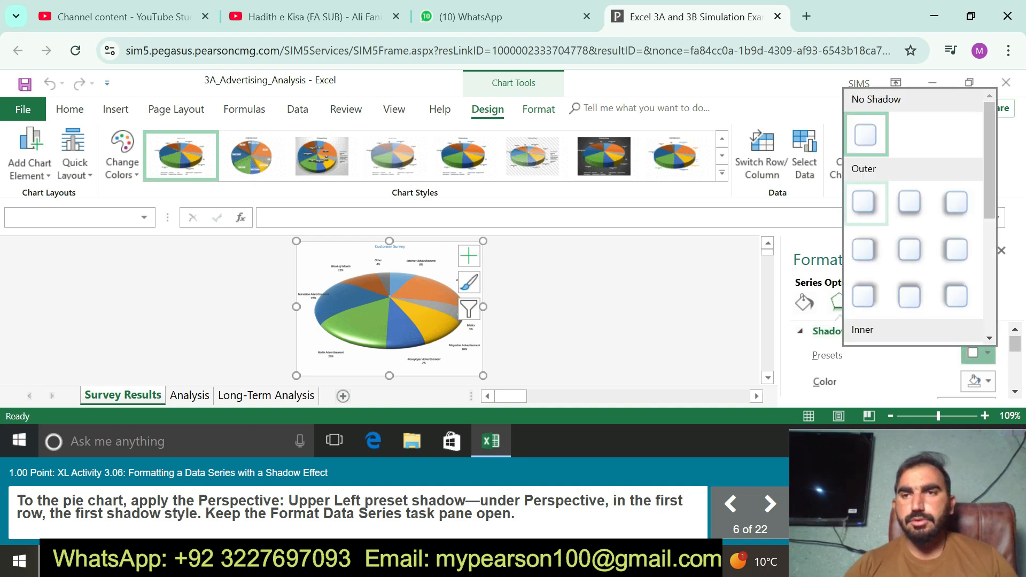
scroll(913, 214, down, 2)
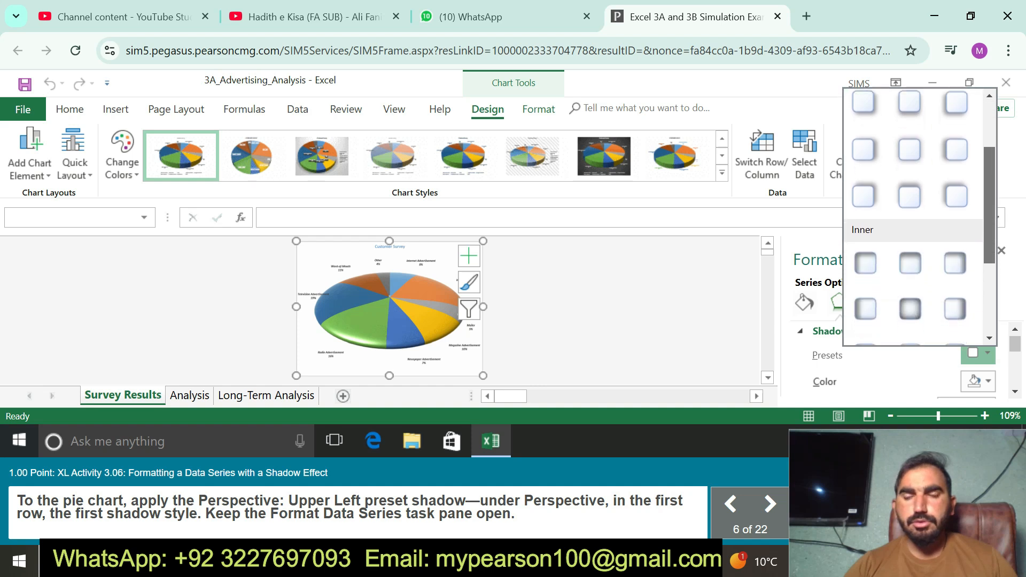
scroll(914, 214, down, 1)
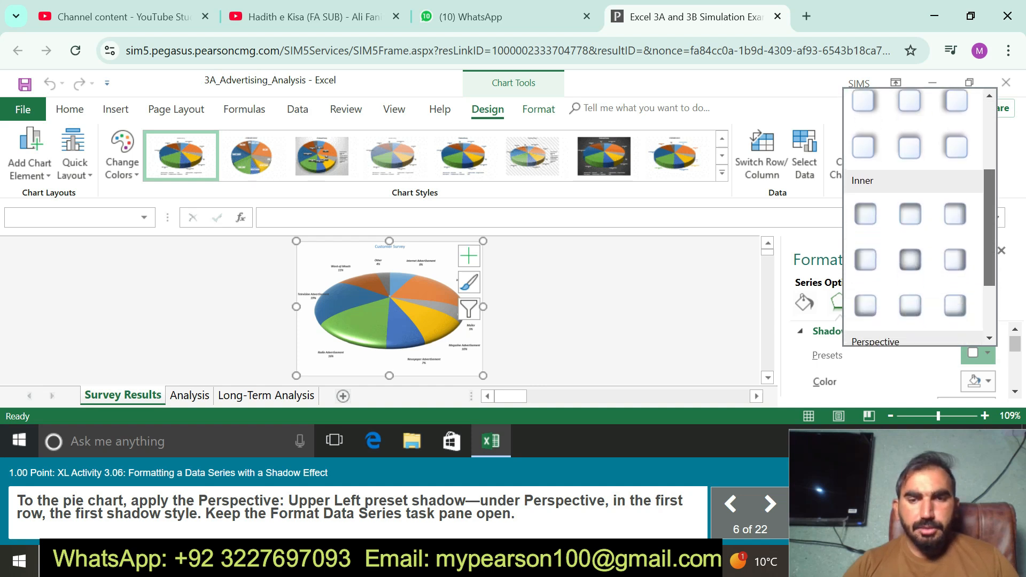
scroll(913, 214, down, 2)
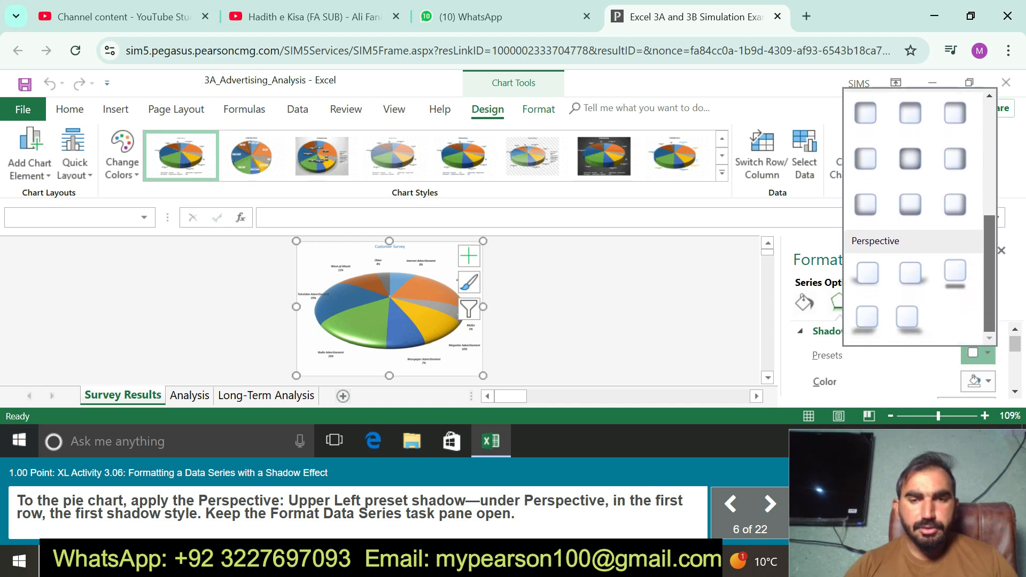
click(867, 273)
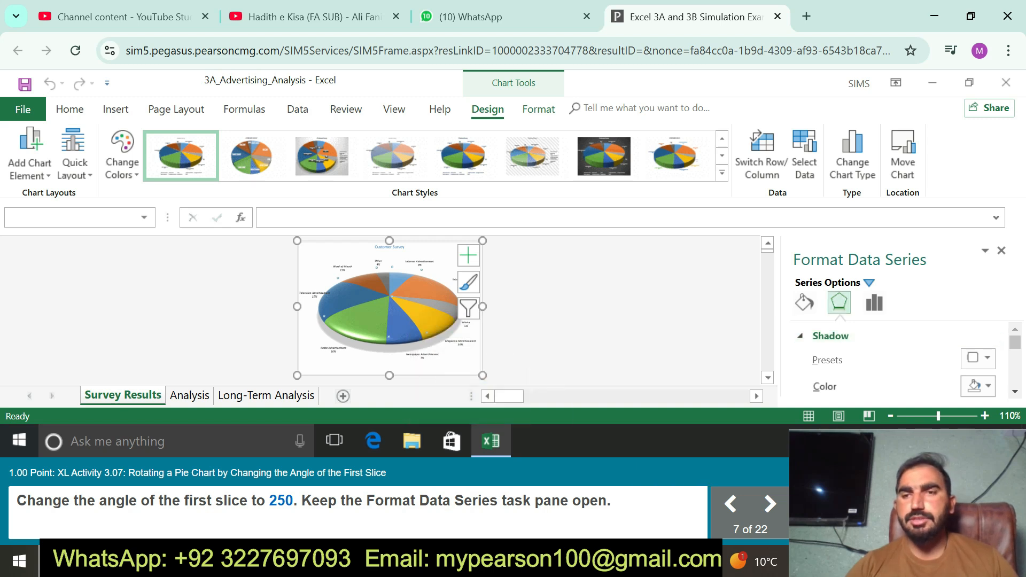
Step: Set the angle of the pie's first slice to 250°
click(874, 302)
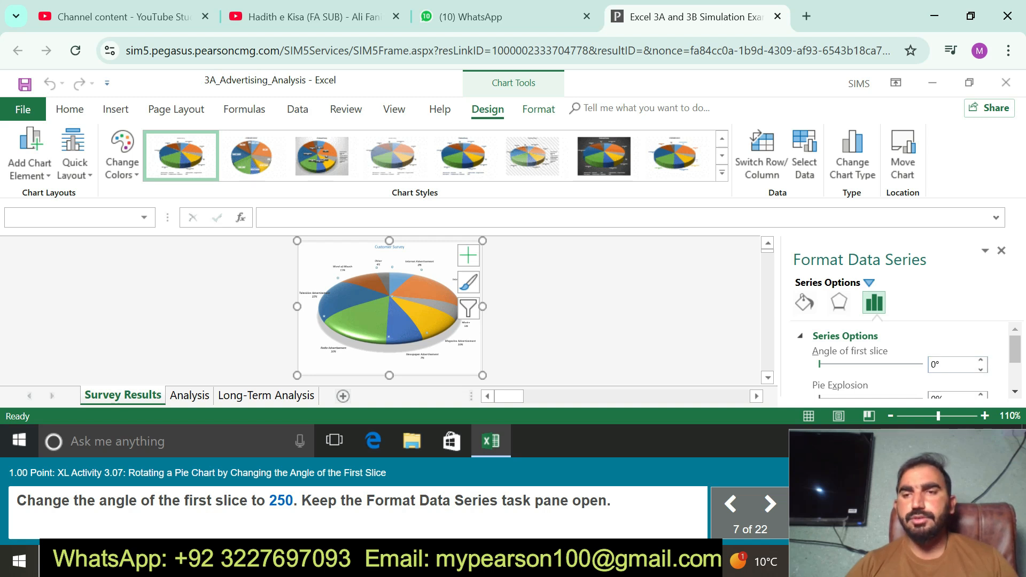
click(935, 364)
key(BackSpace)
text(250)
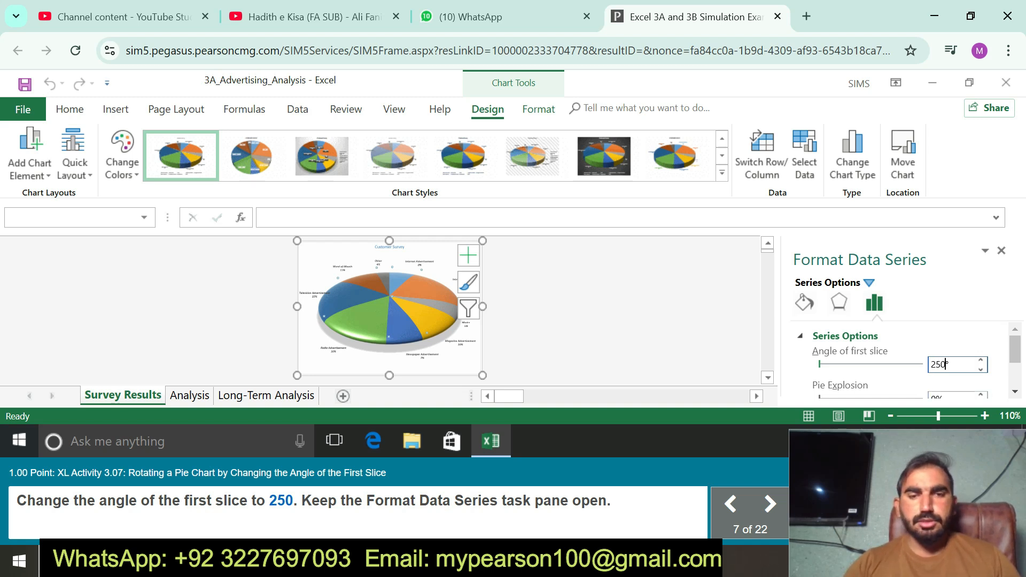
key(Return)
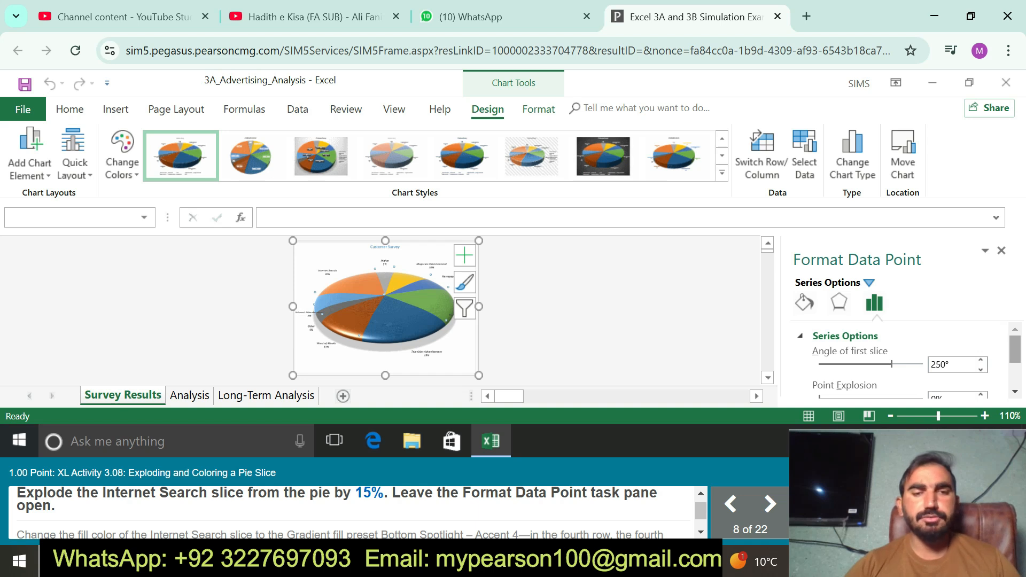
Step: Explode the Internet Search slice from the pie by raising its point explosion to 15%
scroll(898, 353, down, 1)
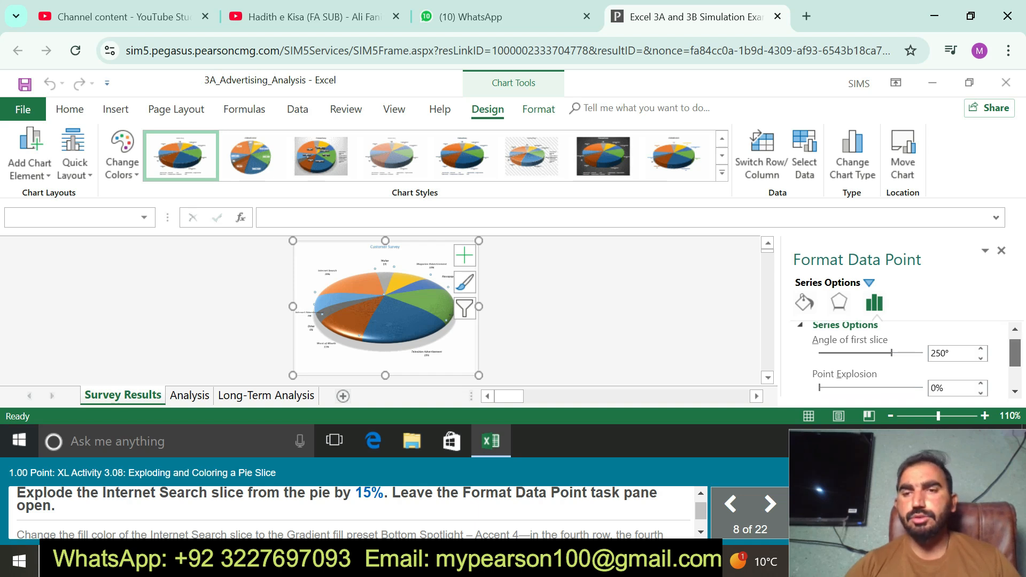
click(980, 371)
click(980, 370)
click(980, 371)
click(980, 370)
click(981, 371)
click(981, 371)
click(980, 370)
click(980, 371)
click(980, 371)
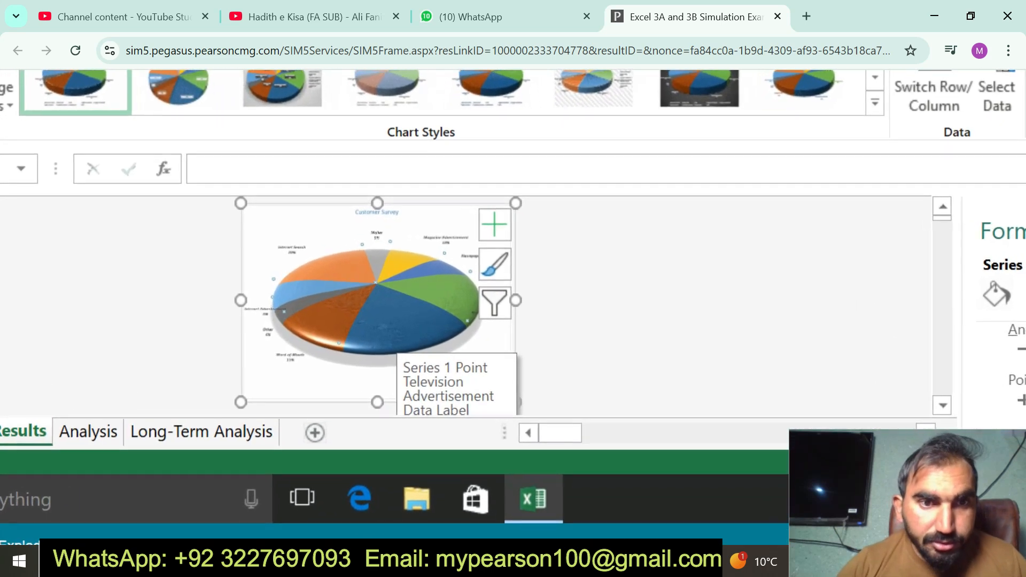
scroll(400, 320, up, 1)
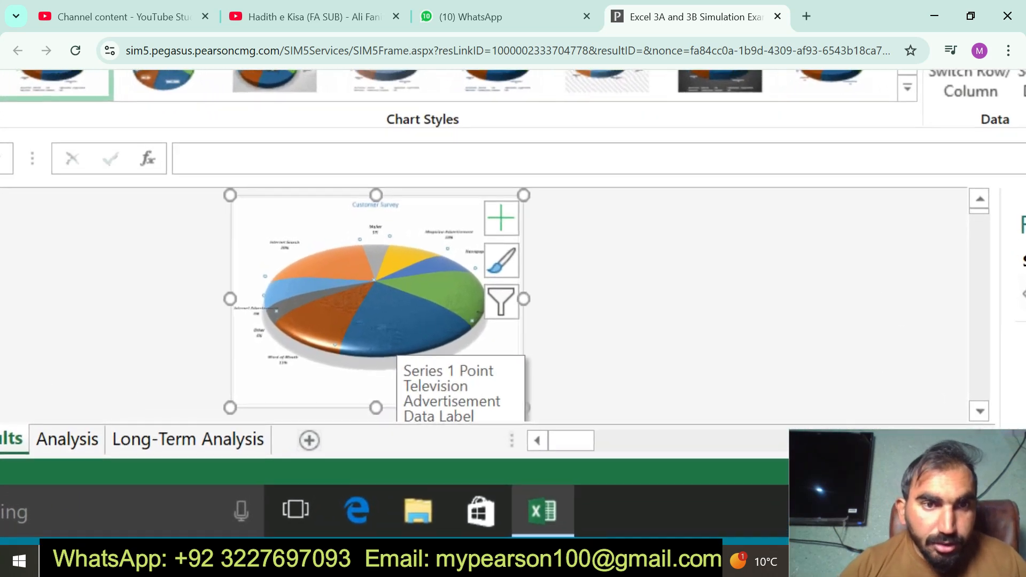
scroll(401, 320, down, 3)
key(ctrl+minus)
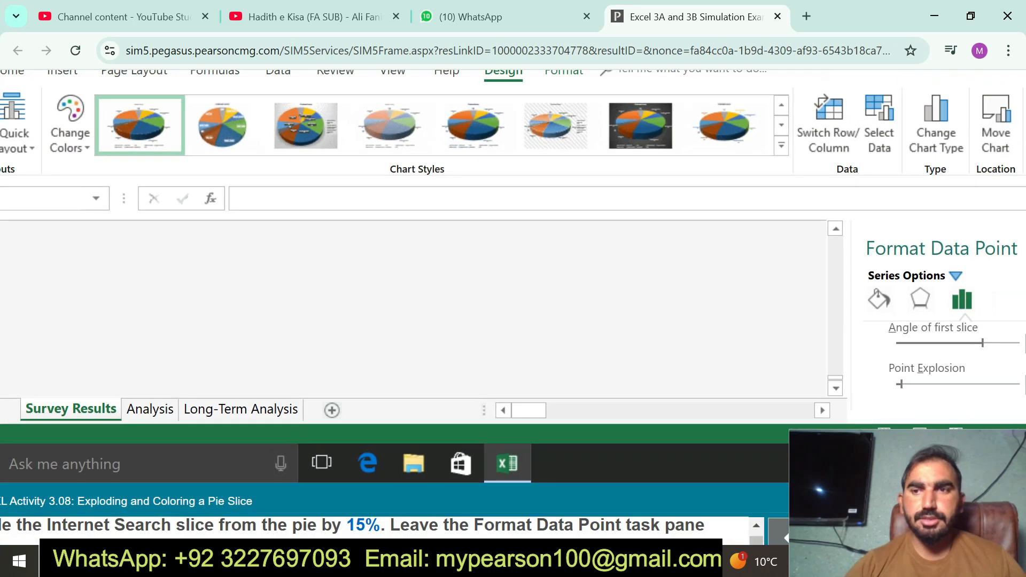
key(ctrl+minus)
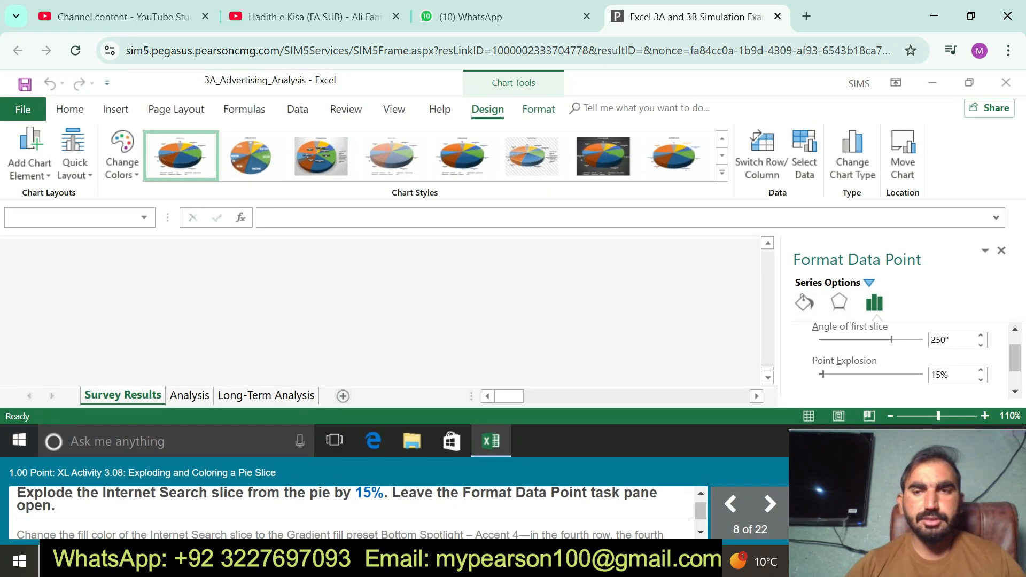
click(400, 320)
drag(767, 286, 767, 251)
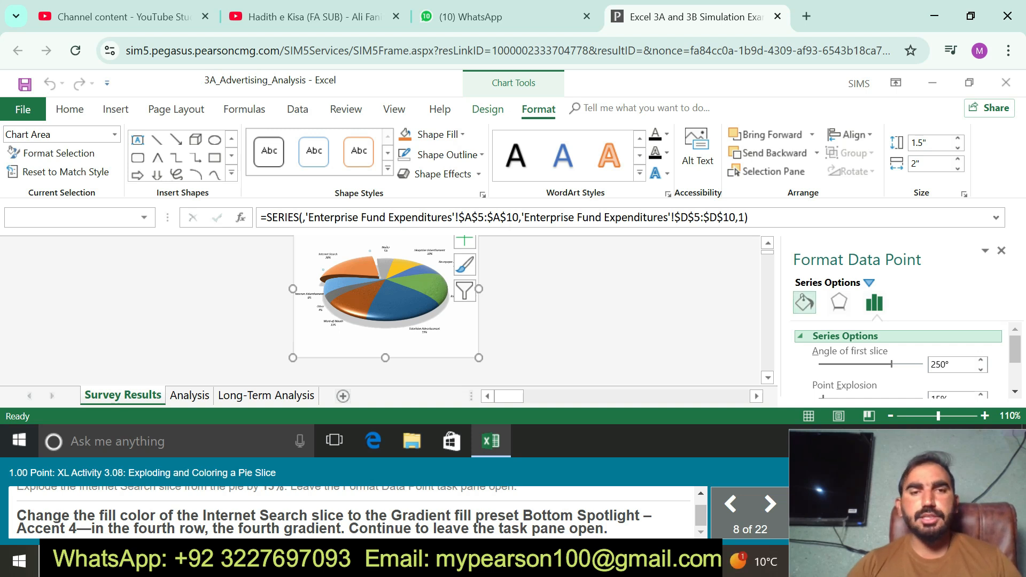
Step: Switch the Internet Search slice's fill to a gradient fill
click(804, 302)
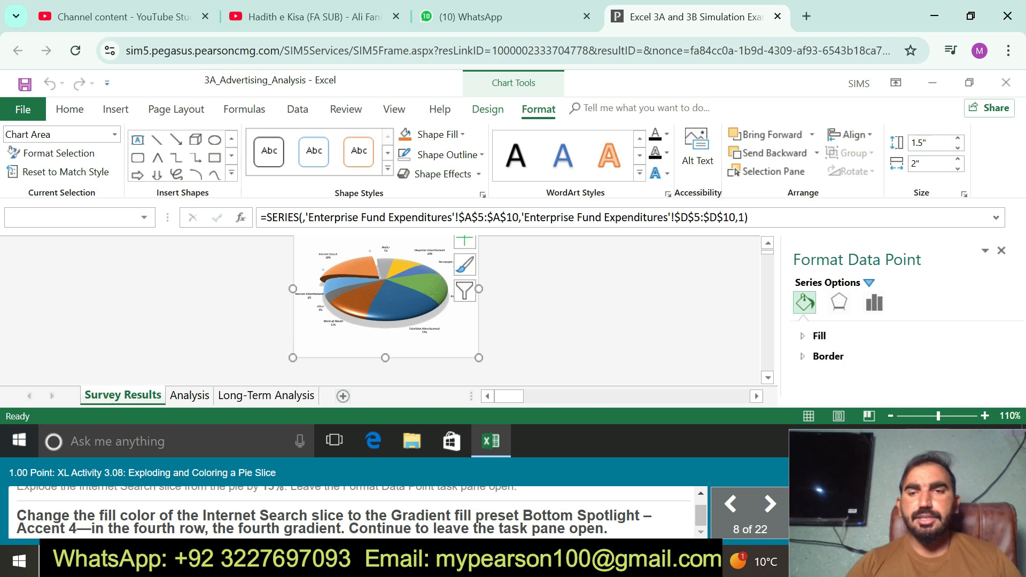
click(819, 336)
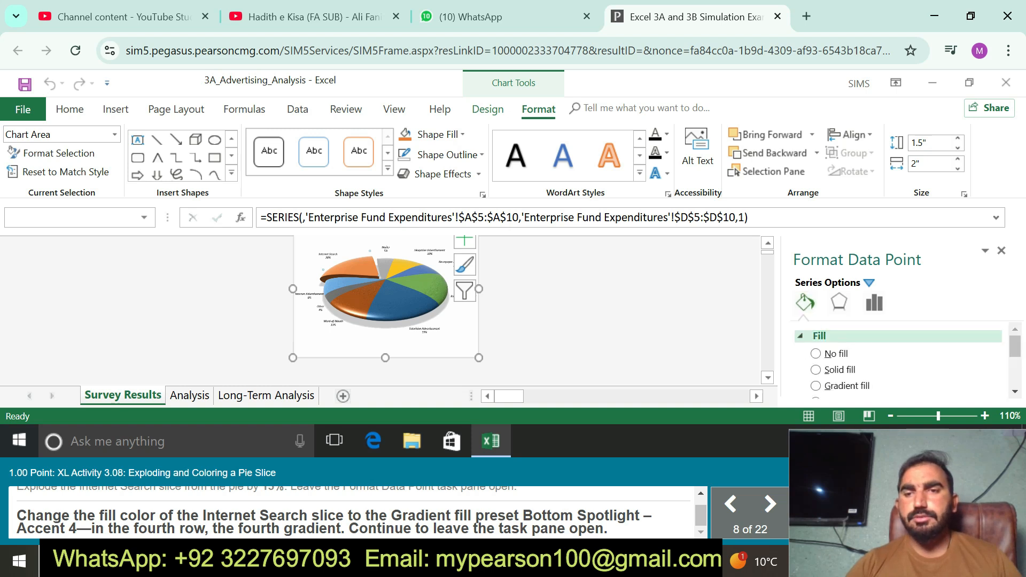
click(846, 385)
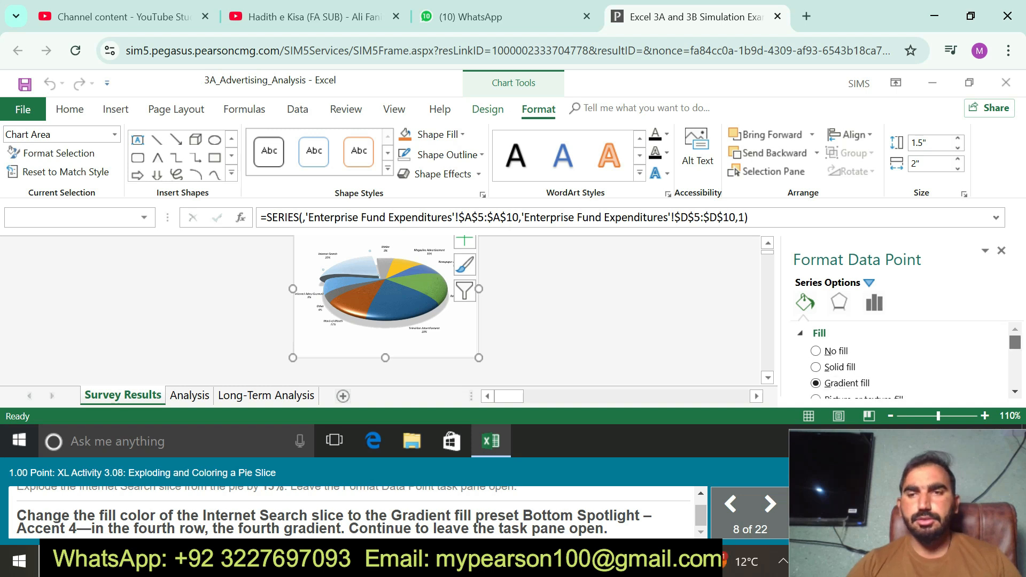
Step: Try to apply an Accent 4 spotlight preset gradient to the Internet Search slice
scroll(903, 358, down, 3)
scroll(903, 358, down, 1)
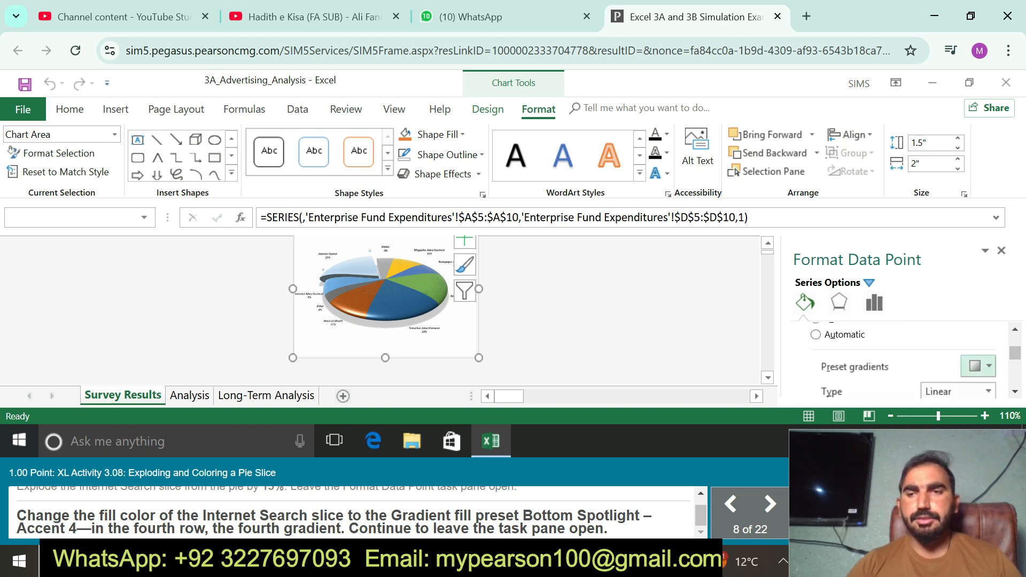
click(978, 367)
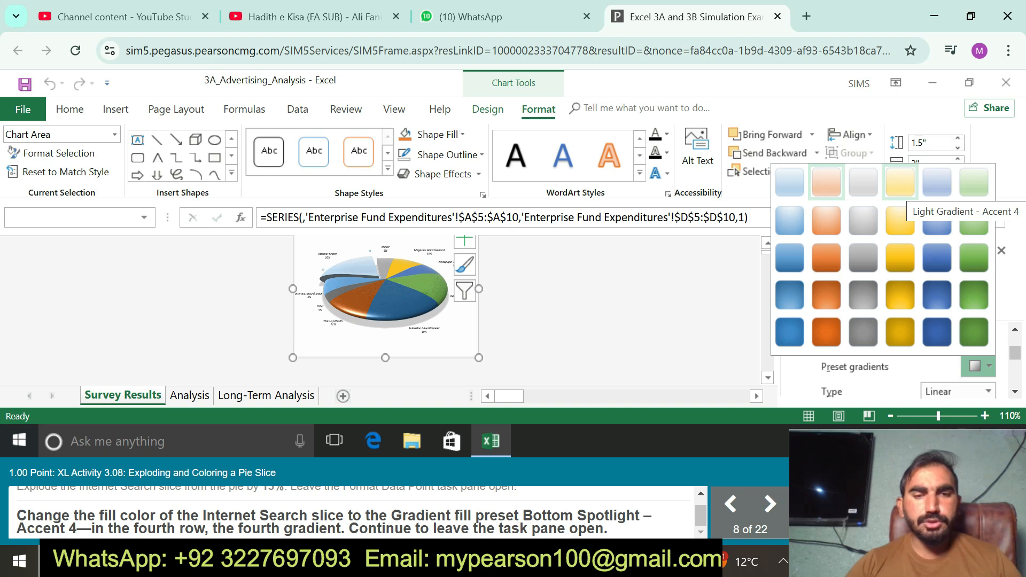
click(899, 295)
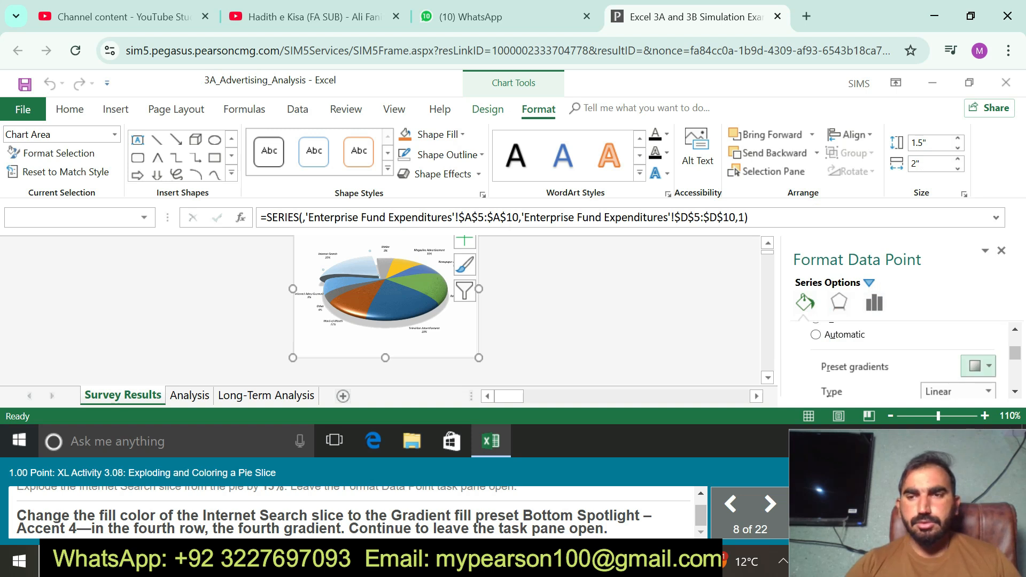
click(979, 366)
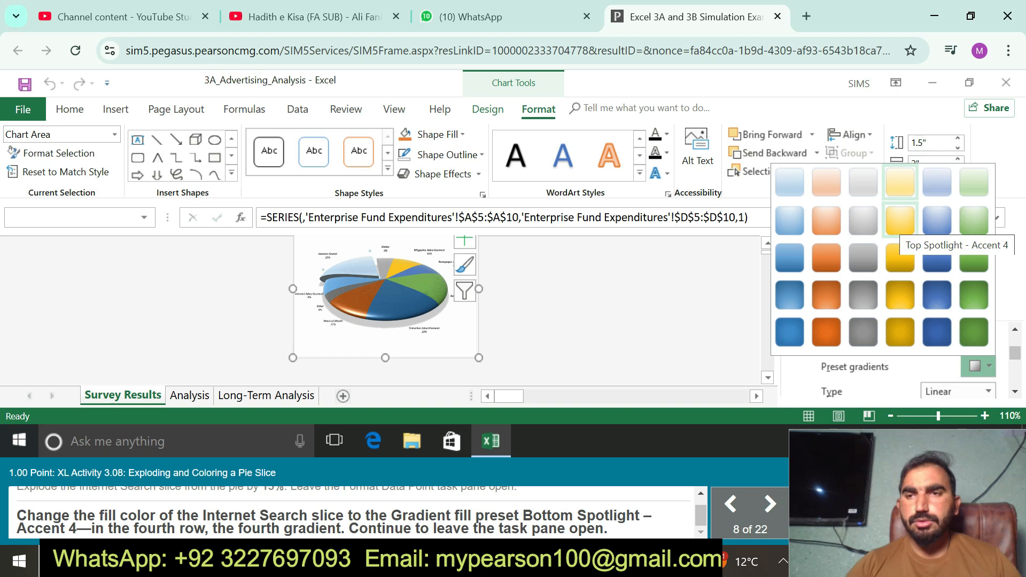
click(900, 221)
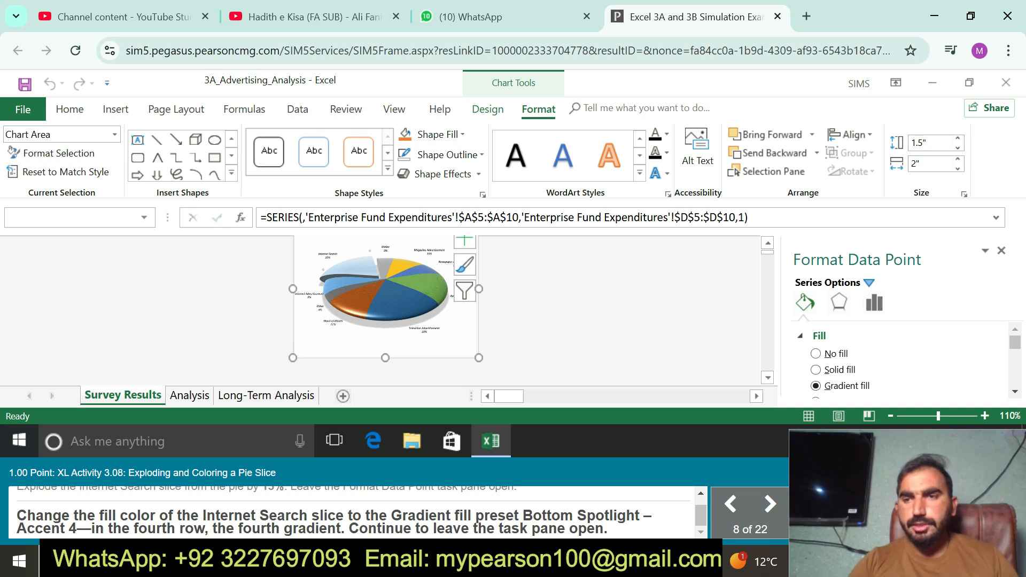
Step: Apply the Bottom Spotlight – Accent 4 preset gradient, fourth row and fourth column, to the Internet Search slice
scroll(902, 358, down, 3)
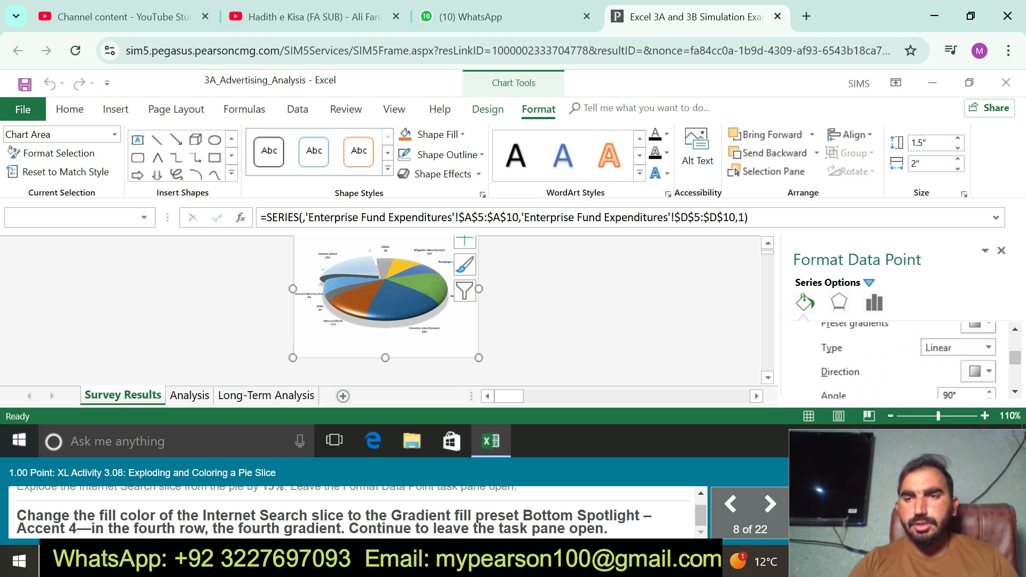
scroll(903, 358, up, 2)
scroll(902, 358, down, 1)
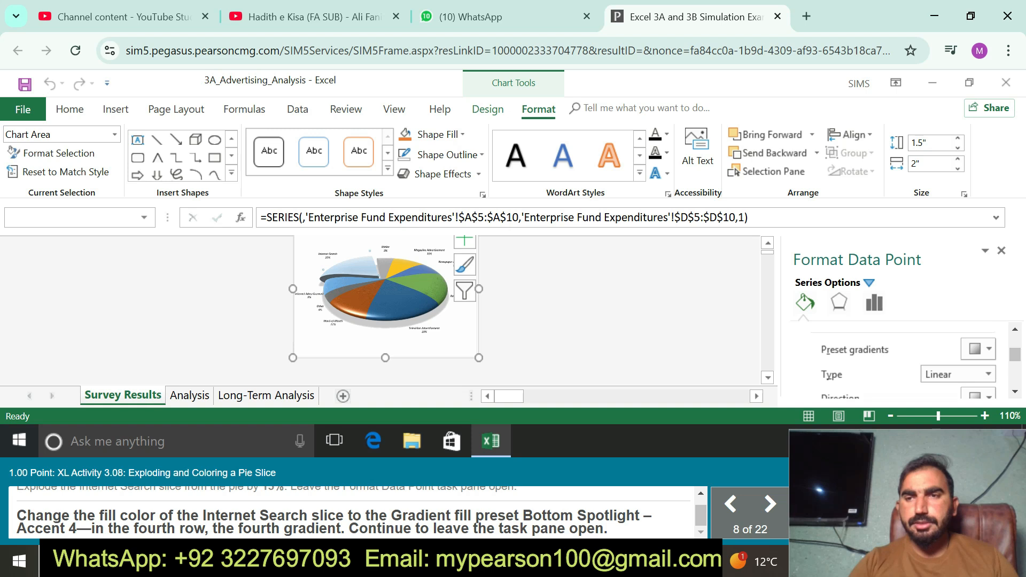
click(979, 348)
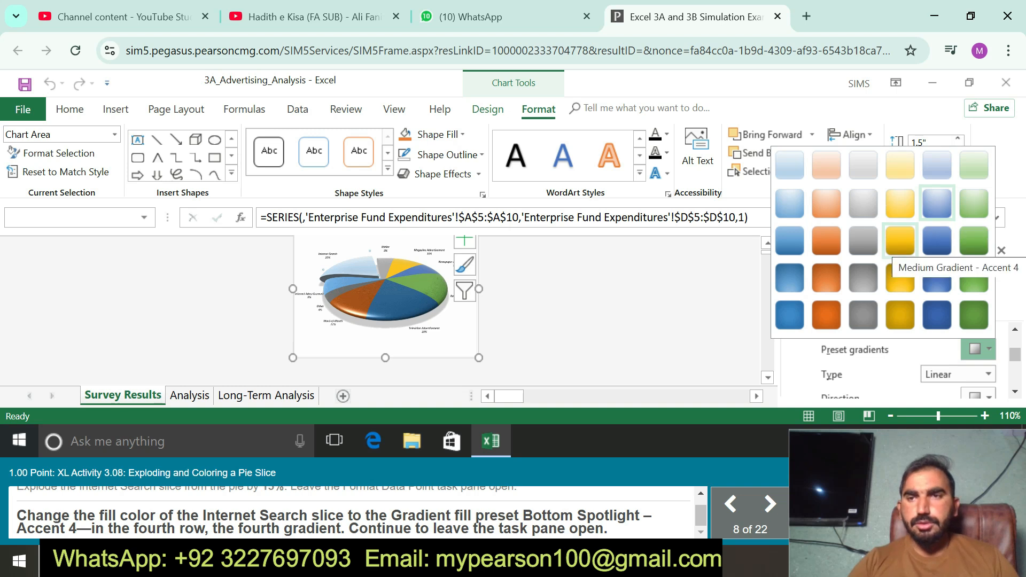
click(899, 278)
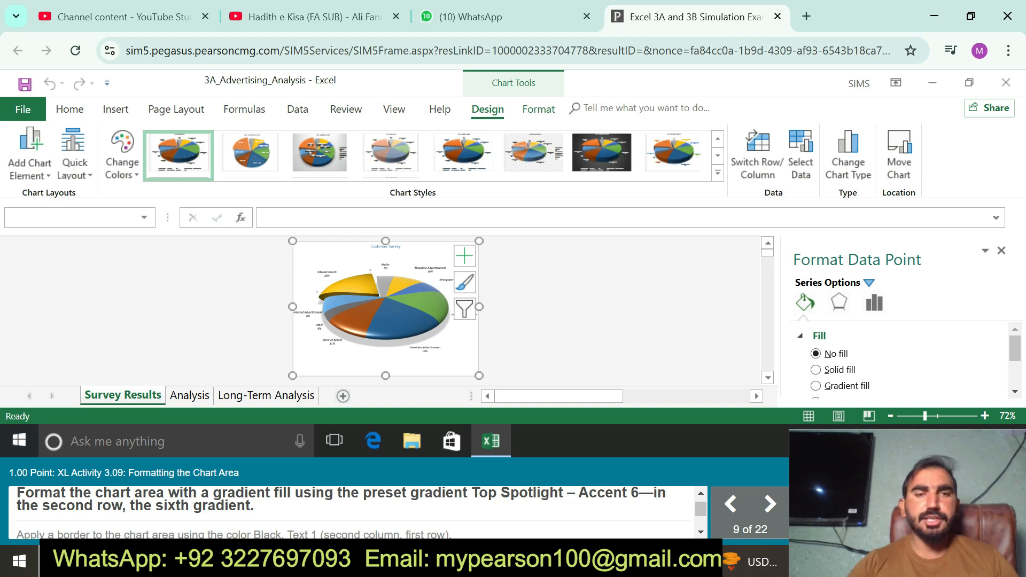
Step: Format the chart area with a gradient fill using the Top Spotlight – Accent 6 preset, second row and sixth gradient
click(305, 257)
right_click(305, 257)
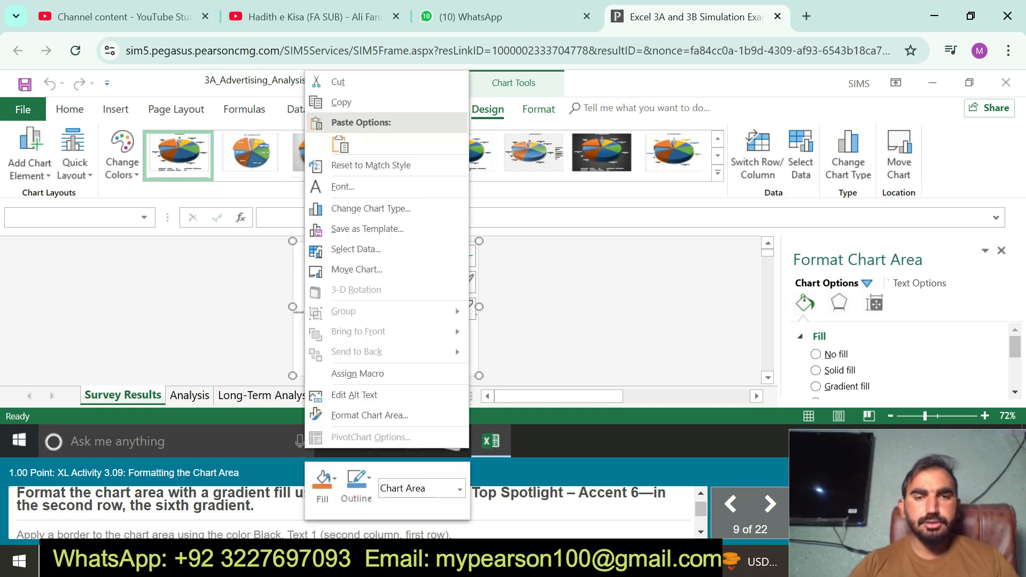
click(368, 415)
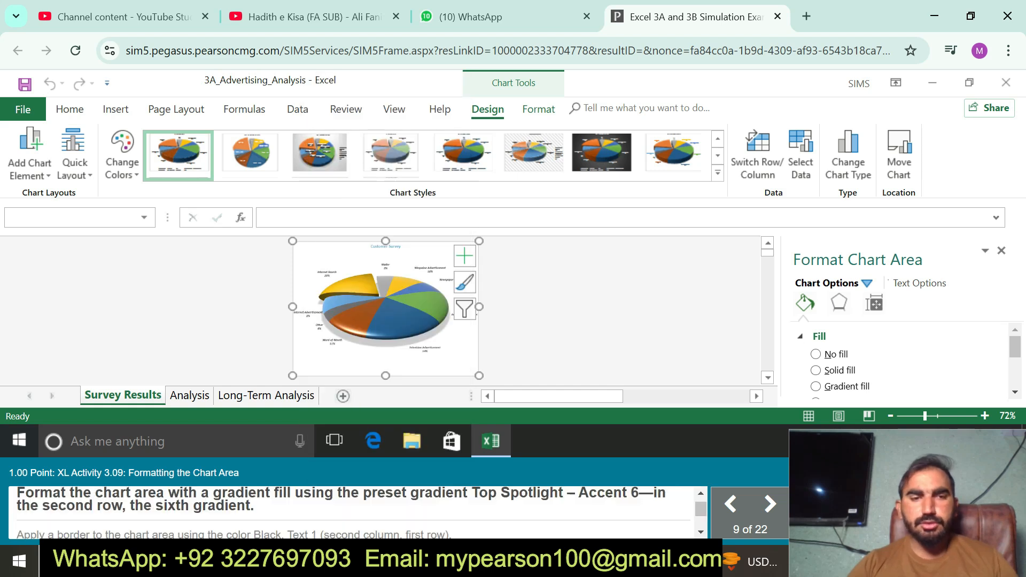
click(816, 387)
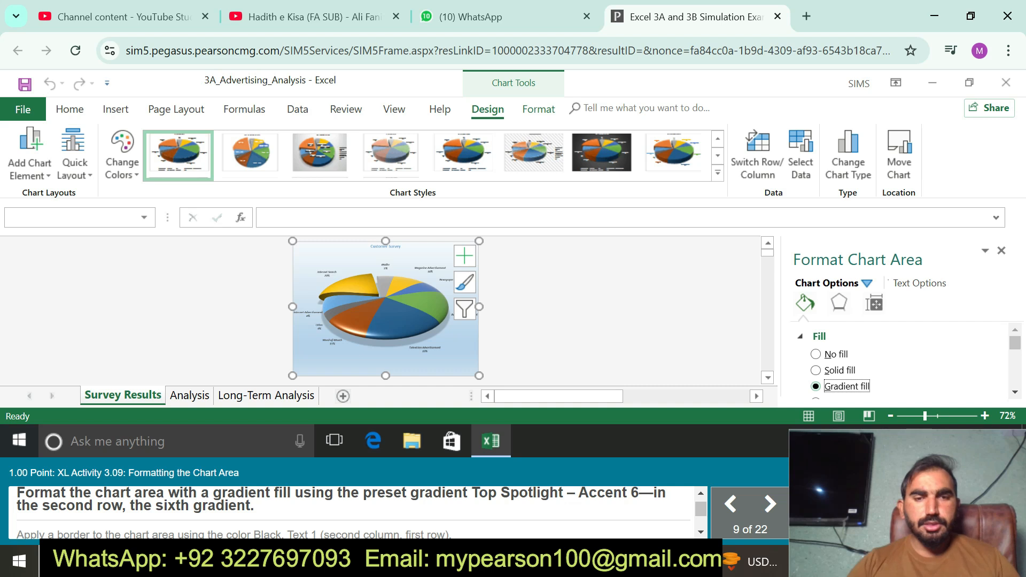
scroll(903, 357, down, 3)
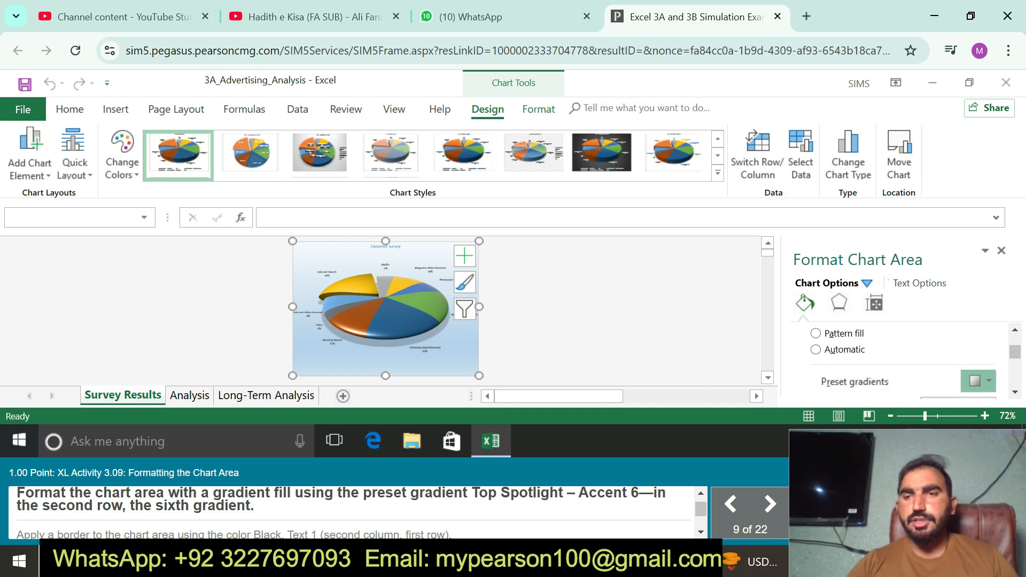
click(977, 381)
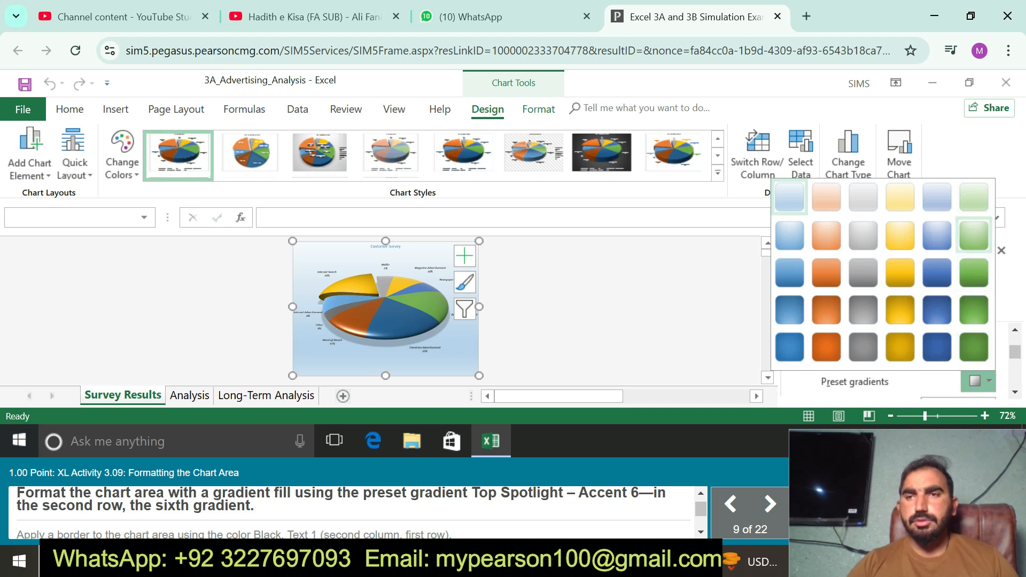
click(973, 235)
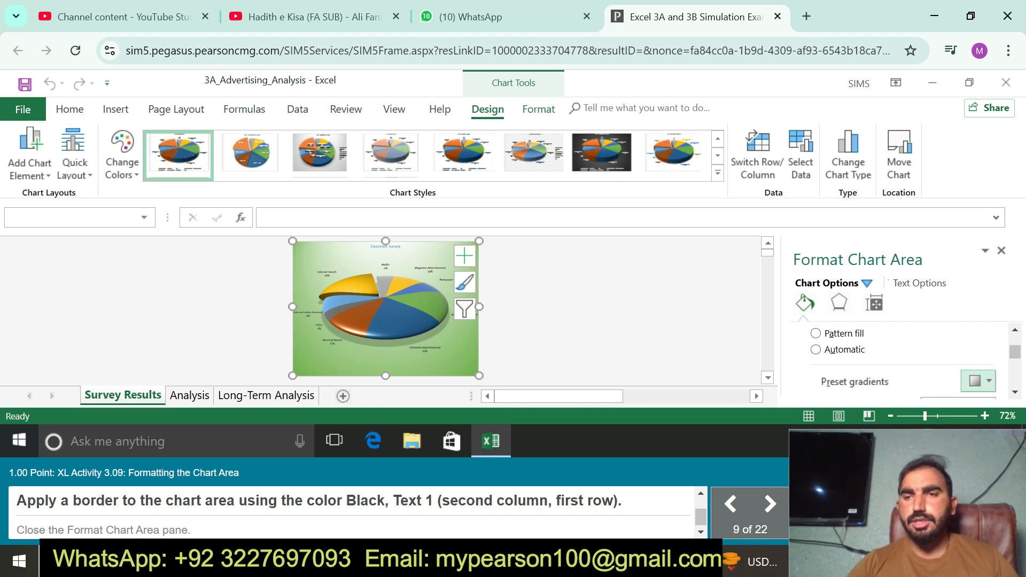
Step: Set the chart area's border to a solid line
scroll(903, 358, down, 10)
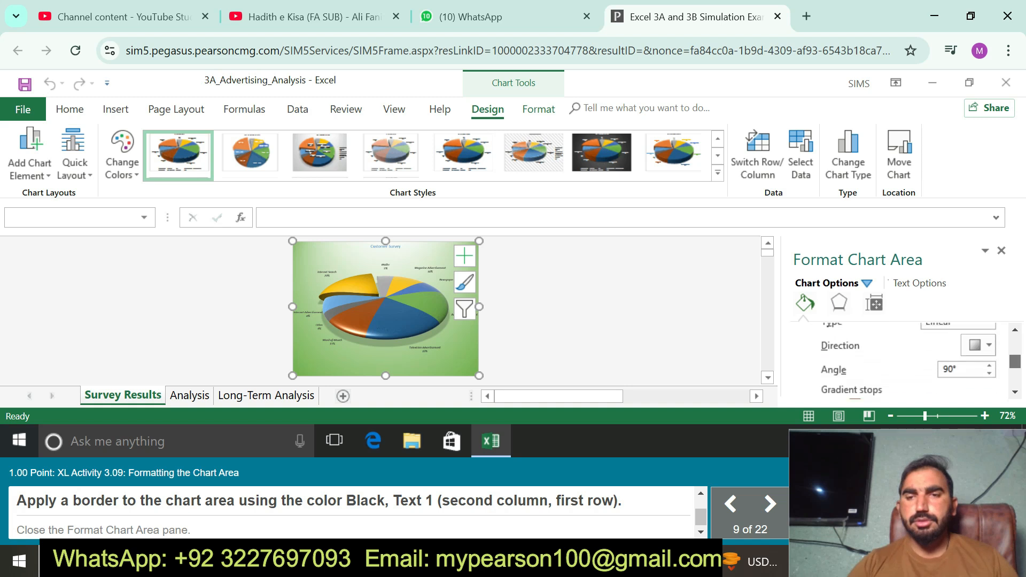
scroll(903, 374, down, 4)
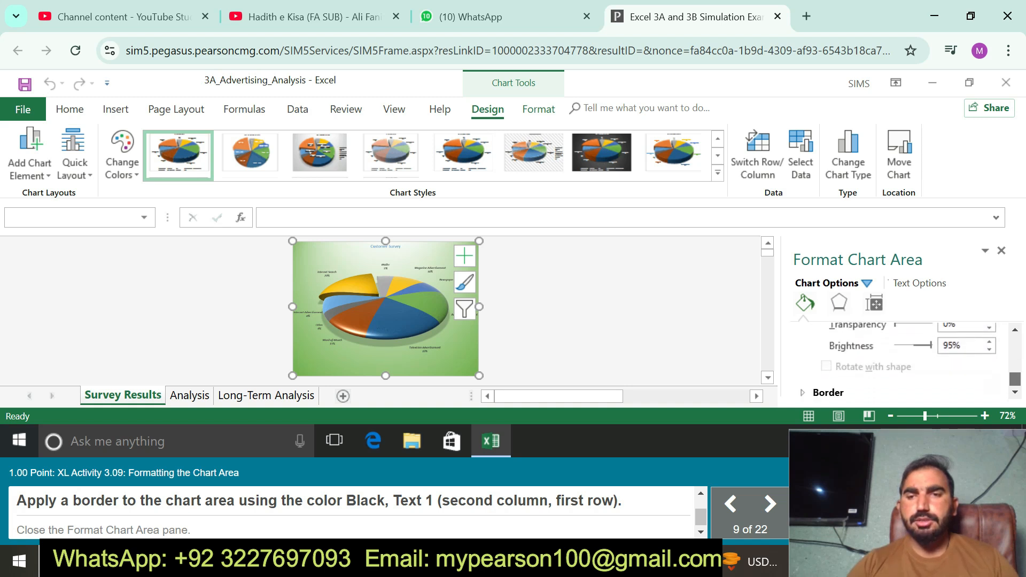
click(828, 393)
scroll(902, 369, down, 3)
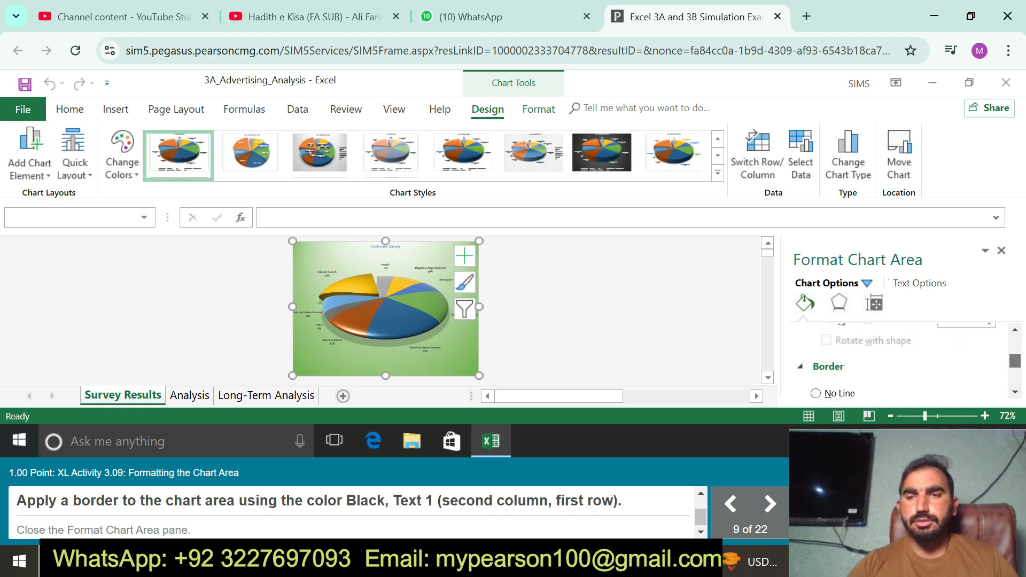
scroll(903, 369, up, 2)
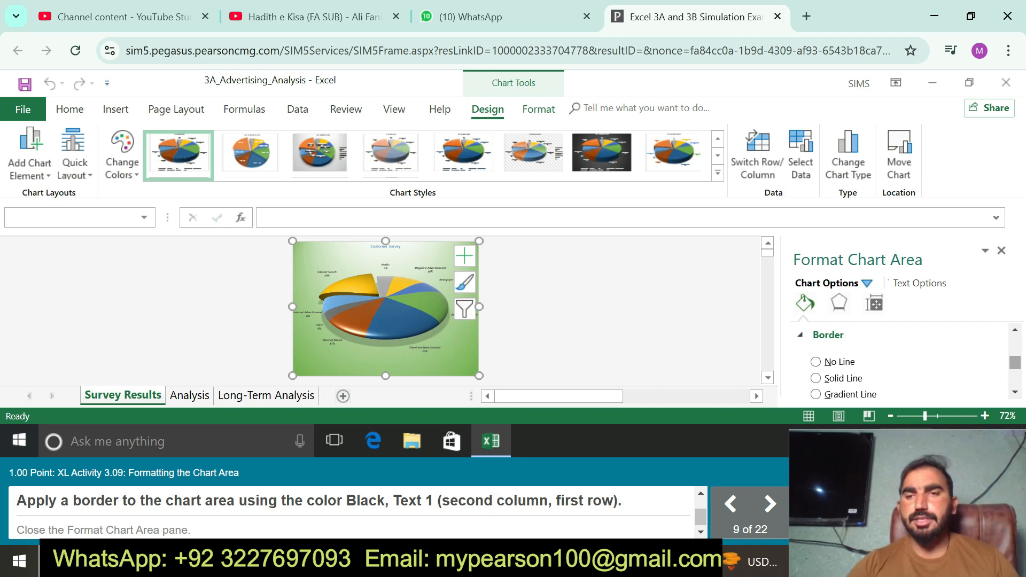
scroll(902, 364, down, 2)
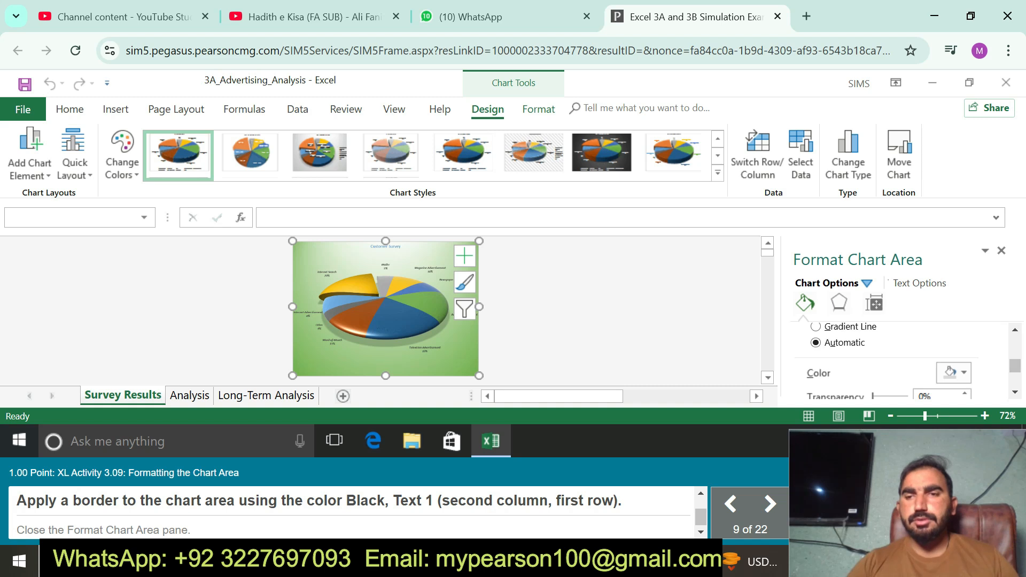
scroll(903, 363, up, 2)
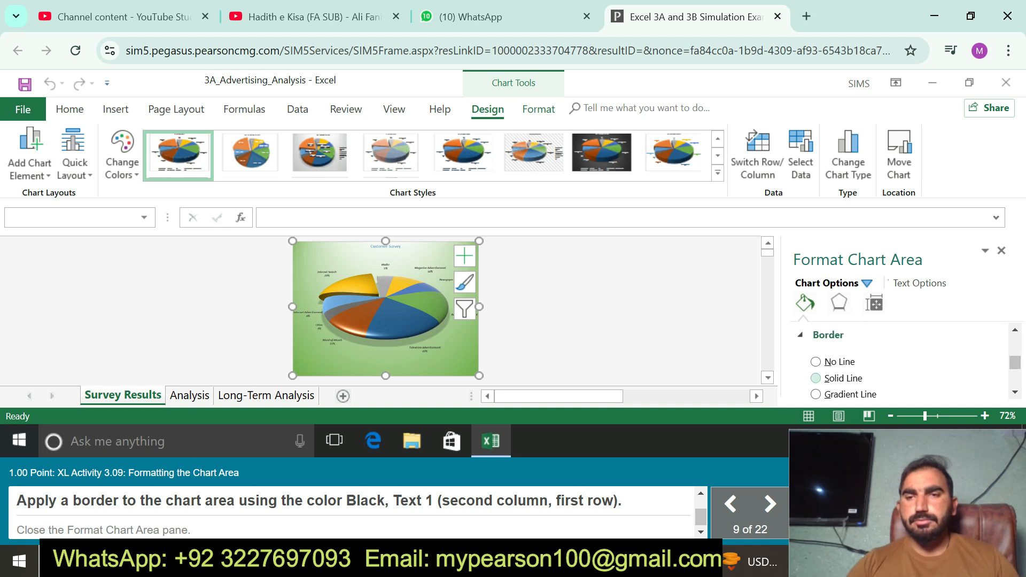
click(816, 377)
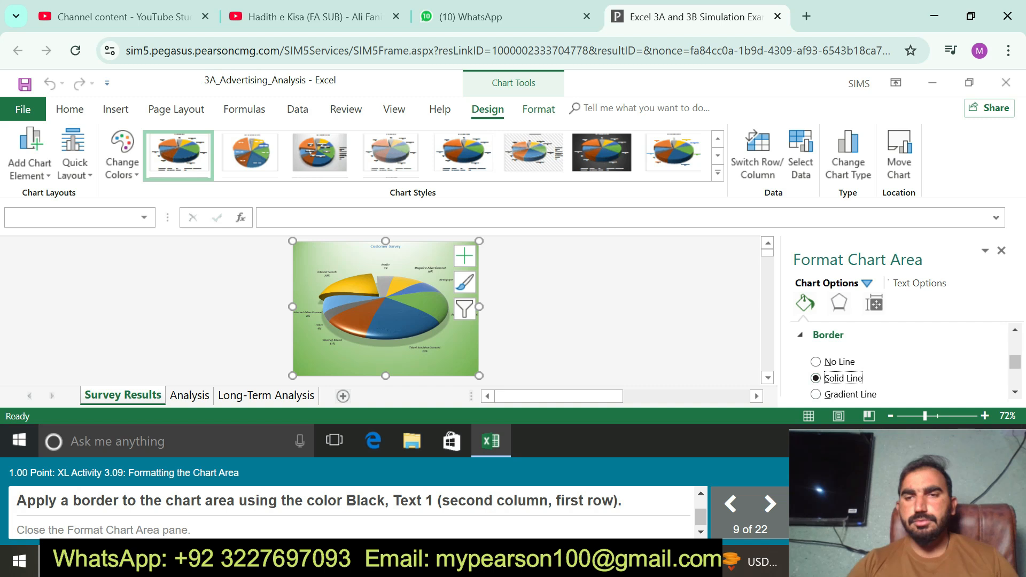
Step: Color the chart area's border Black, Text 1, and close the Format Chart Area pane
scroll(902, 363, down, 3)
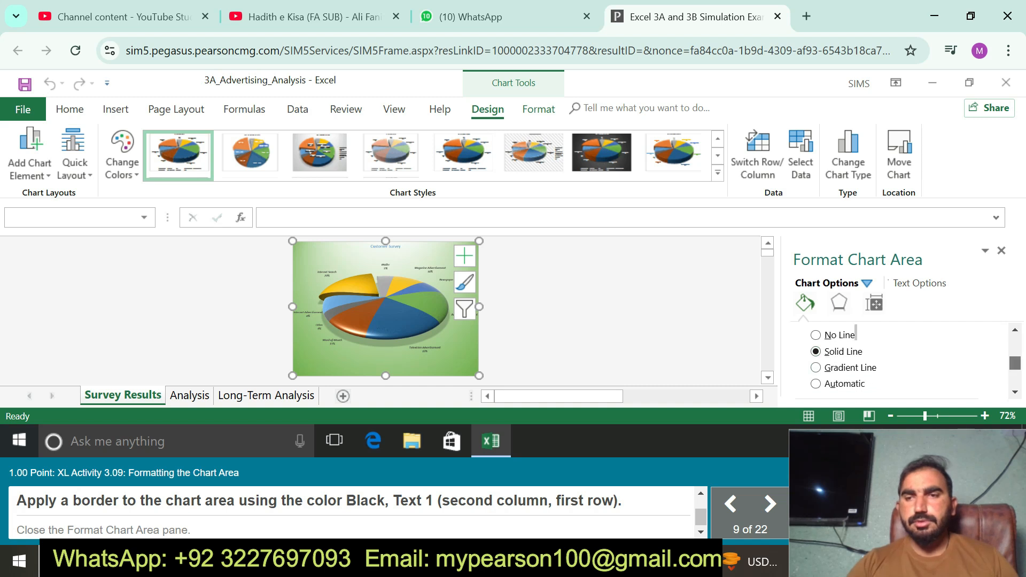
scroll(903, 364, up, 2)
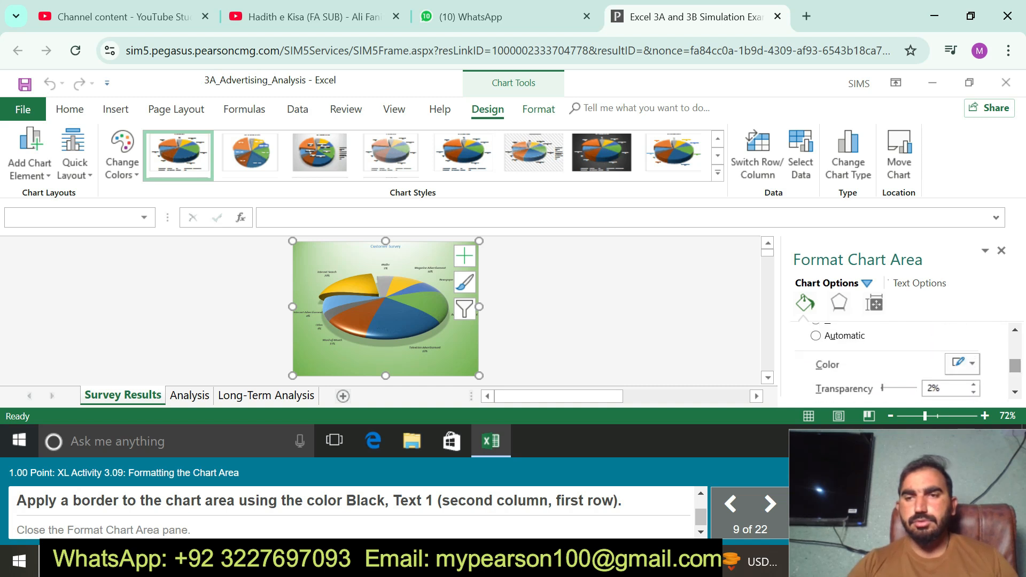
click(961, 363)
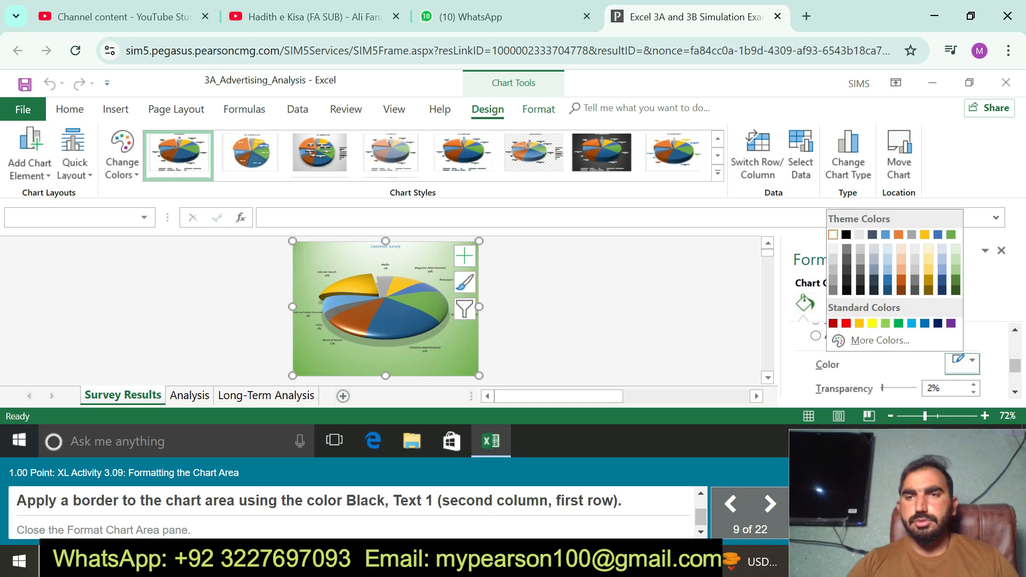
click(846, 234)
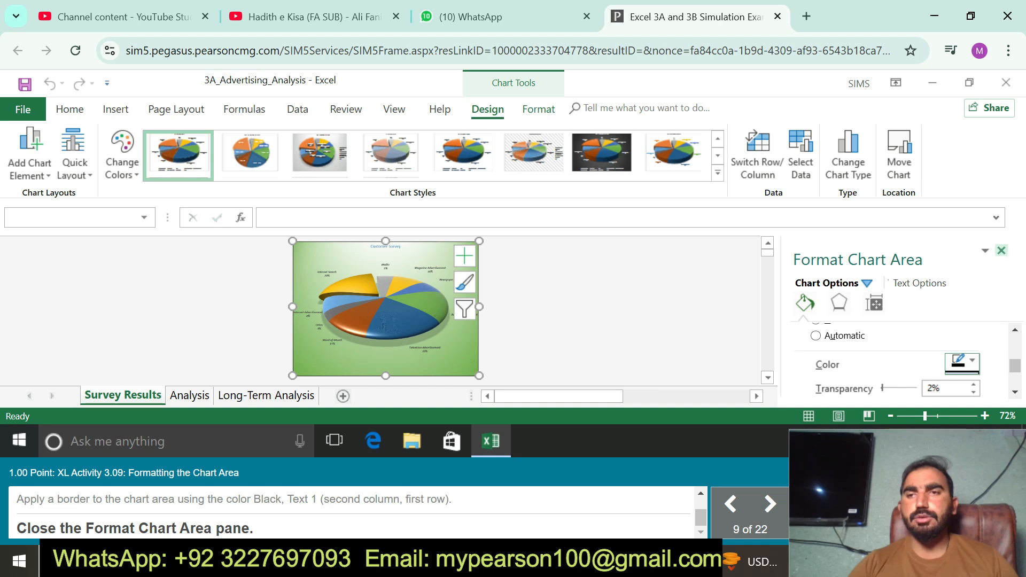
click(1001, 251)
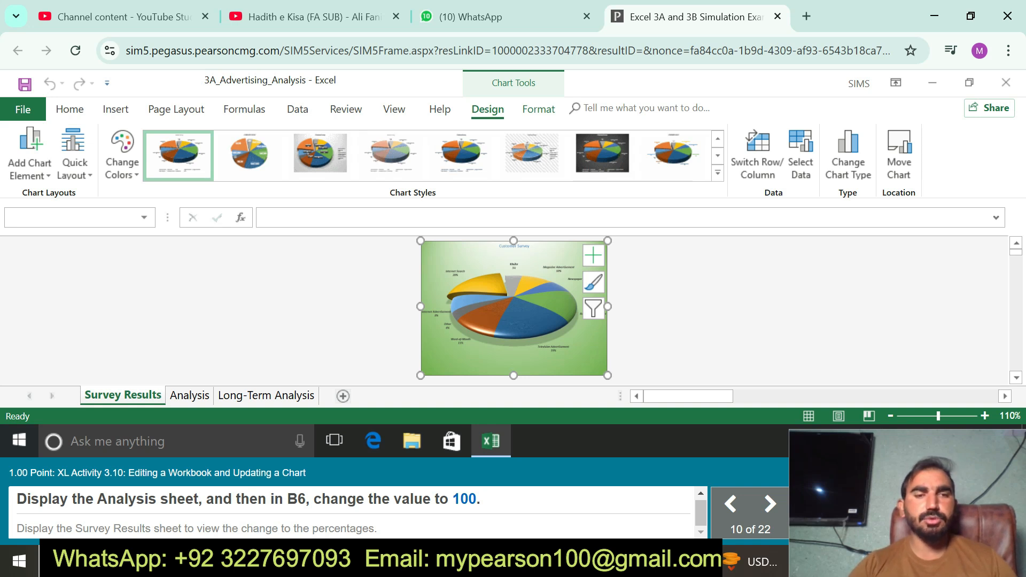
Step: Change the value in cell B6 of the Analysis sheet to 100, and display the Survey Results sheet
click(190, 396)
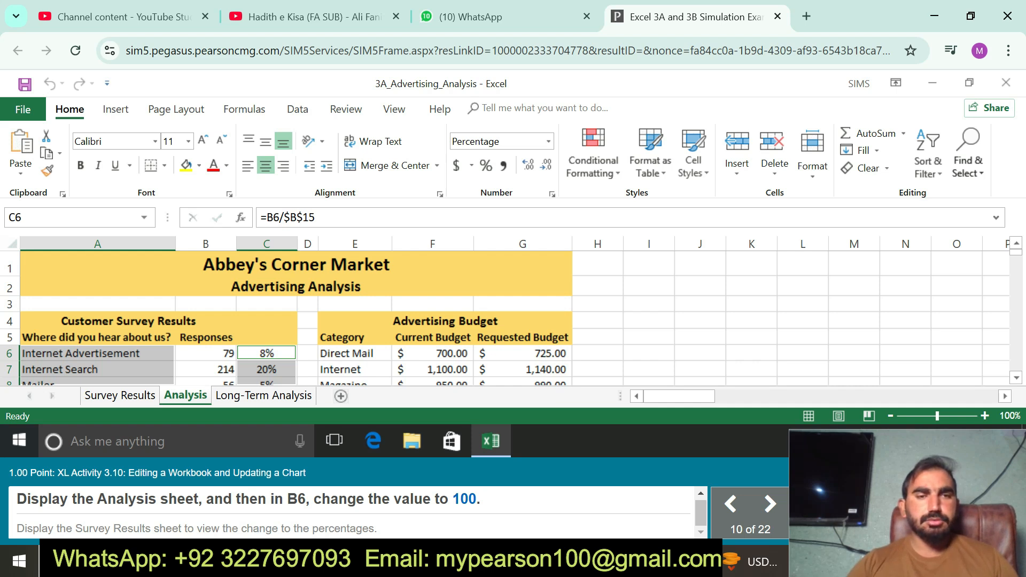
click(205, 353)
key(BackSpace)
text(100)
key(Return)
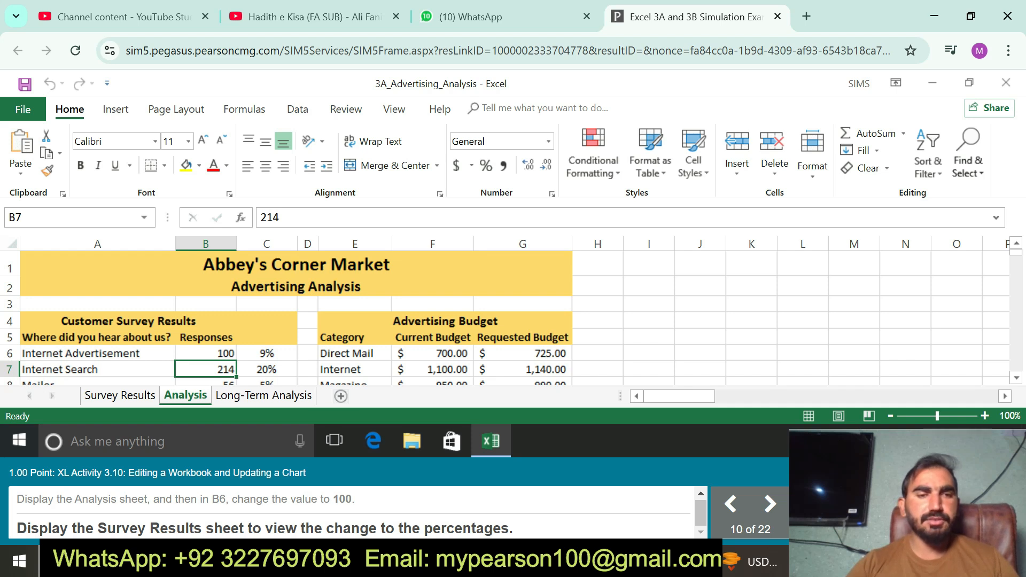
click(121, 396)
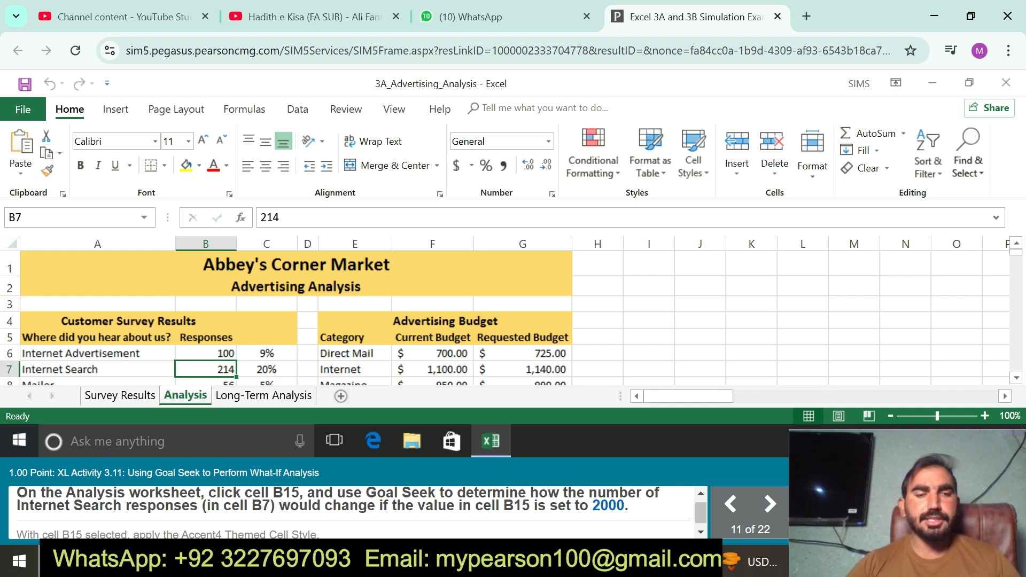
Step: Select cell B15 on the Analysis sheet and start a Goal Seek what-if analysis on it
click(70, 218)
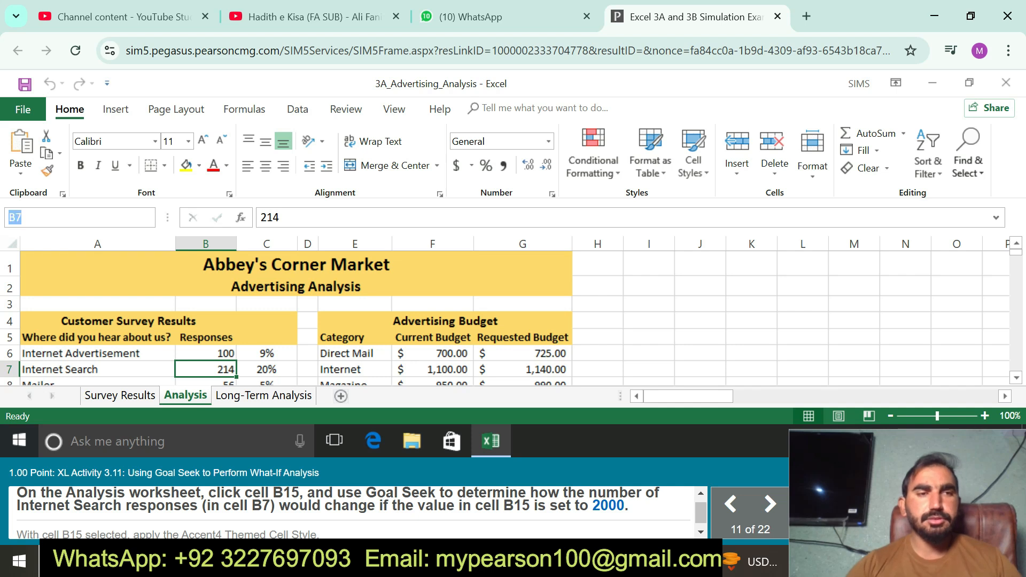
key(BackSpace)
text(b15)
key(Return)
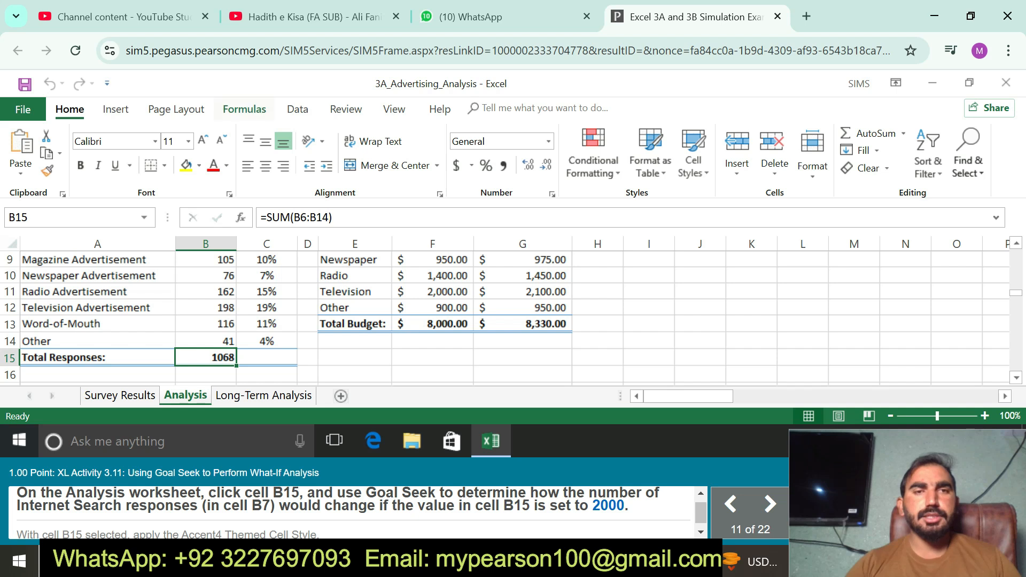
click(297, 109)
click(851, 158)
click(874, 211)
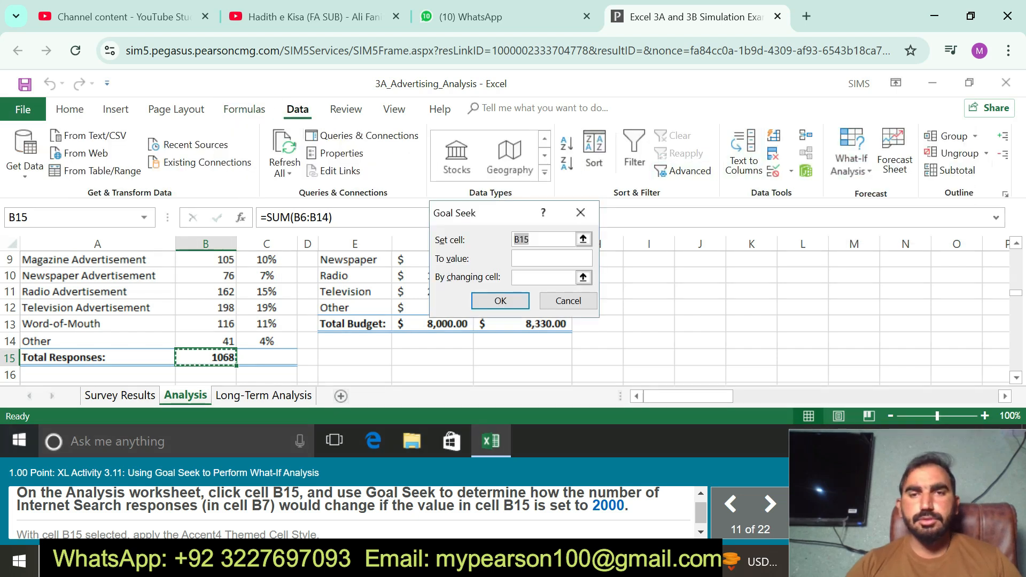
Step: Run Goal Seek to bring cell B15 to 2000 by changing cell B7, and accept the solution
click(551, 259)
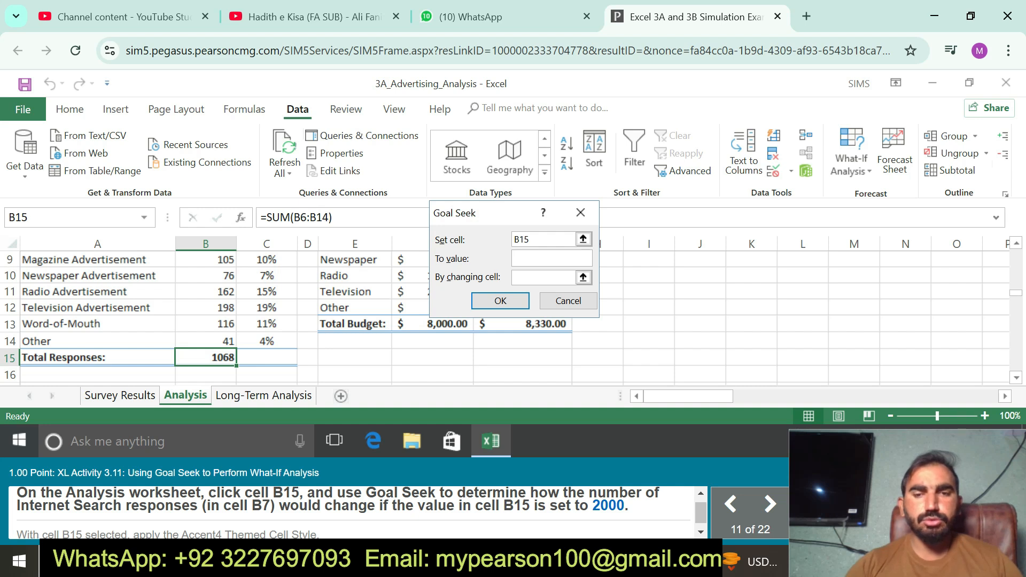
text(200)
text(0)
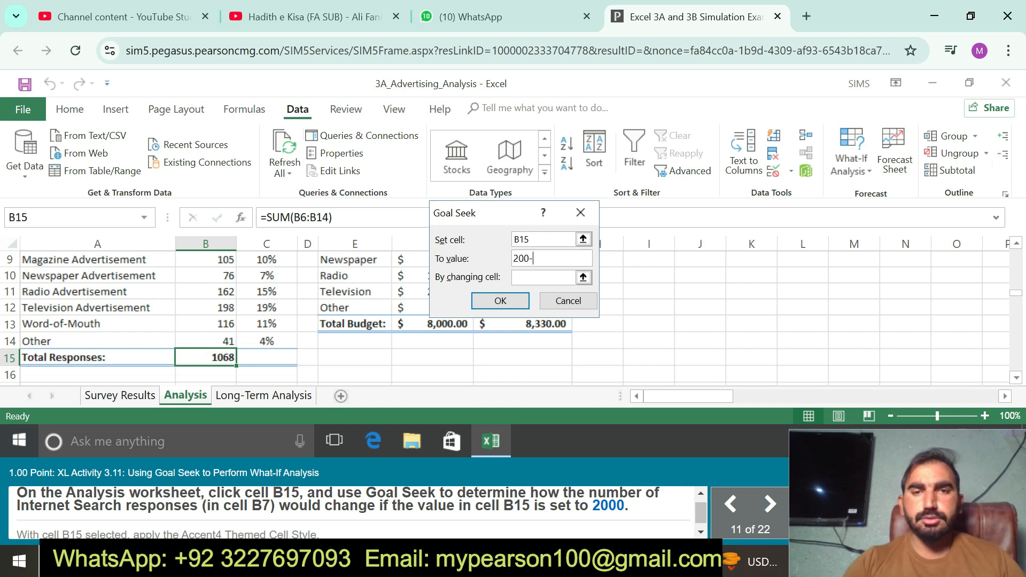
key(BackSpace)
text(0)
key(Tab)
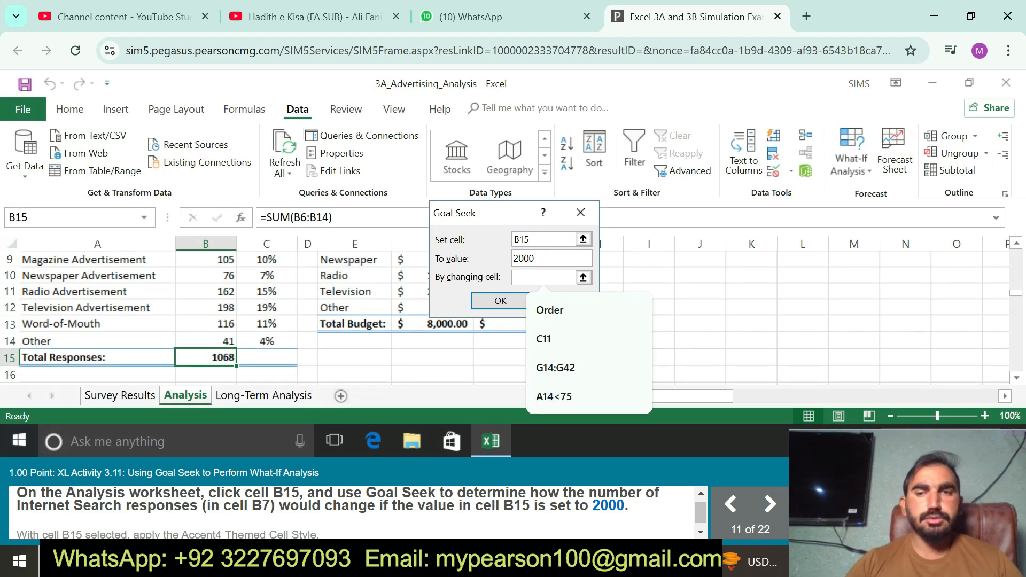
scroll(160, 315, up, 2)
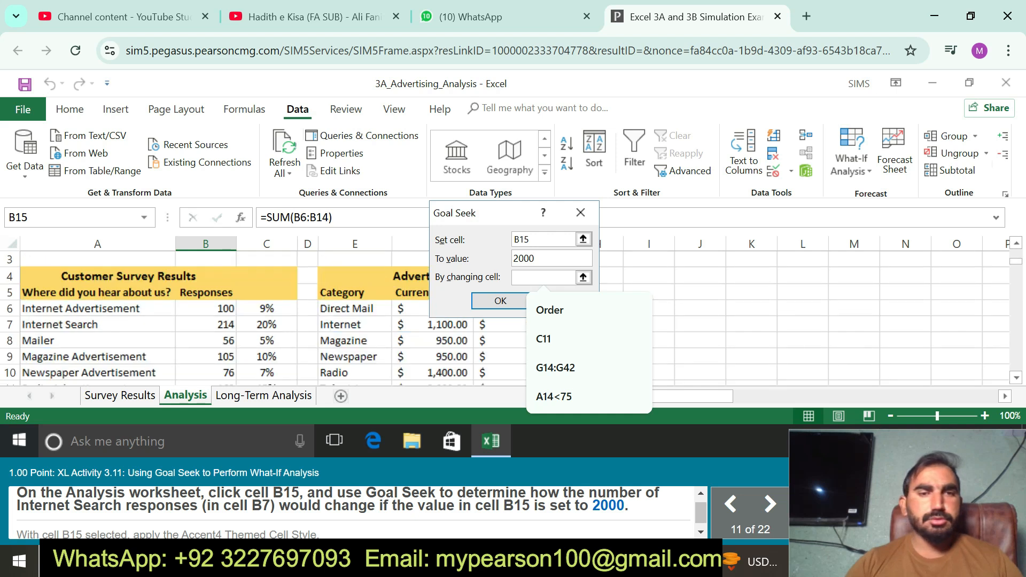
click(206, 325)
click(505, 301)
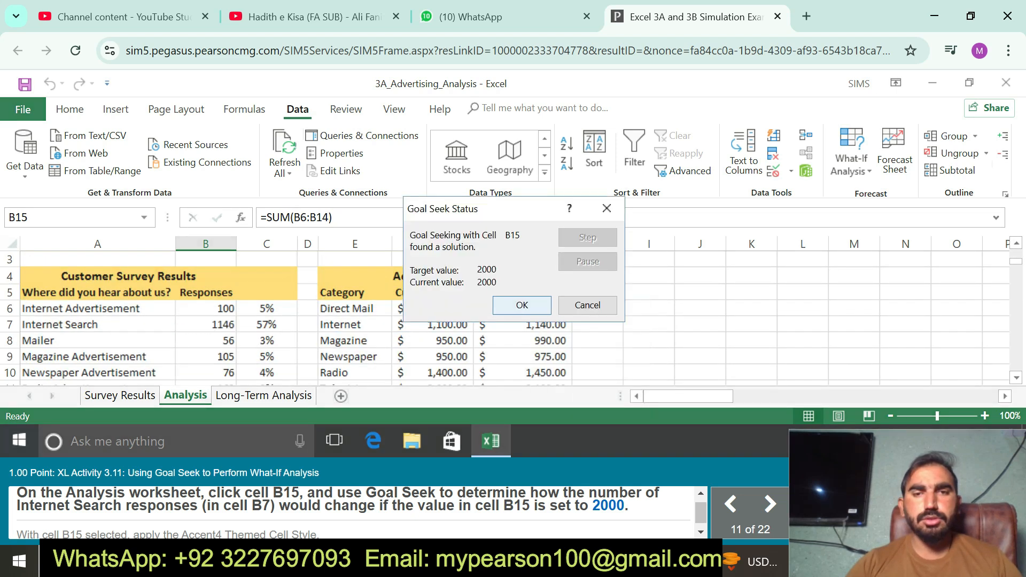
key(Return)
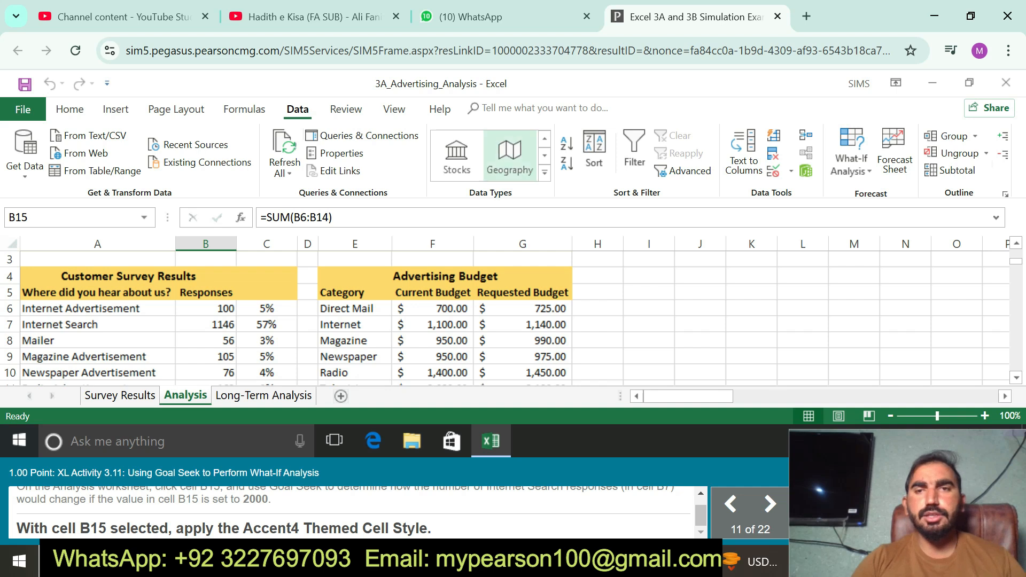
Step: Apply the Accent4 themed cell style to the total responses in cell B15
click(69, 109)
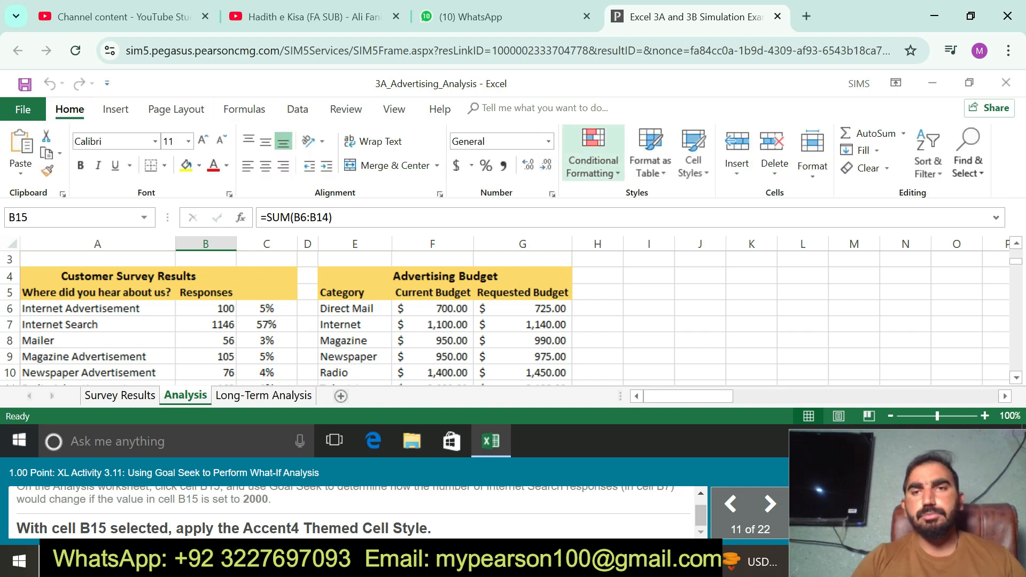
click(692, 161)
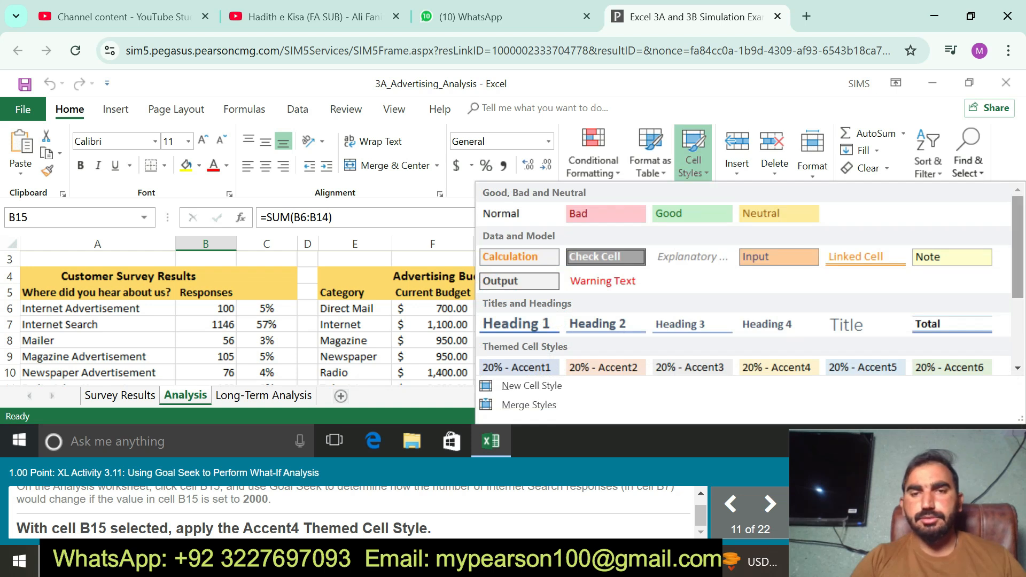
scroll(742, 278, down, 3)
scroll(778, 299, down, 1)
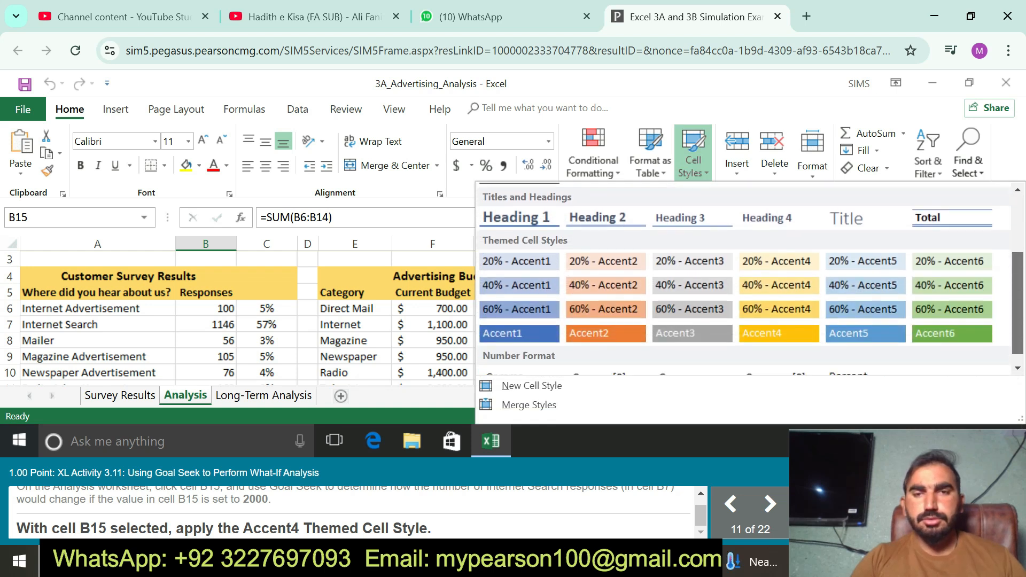
click(778, 338)
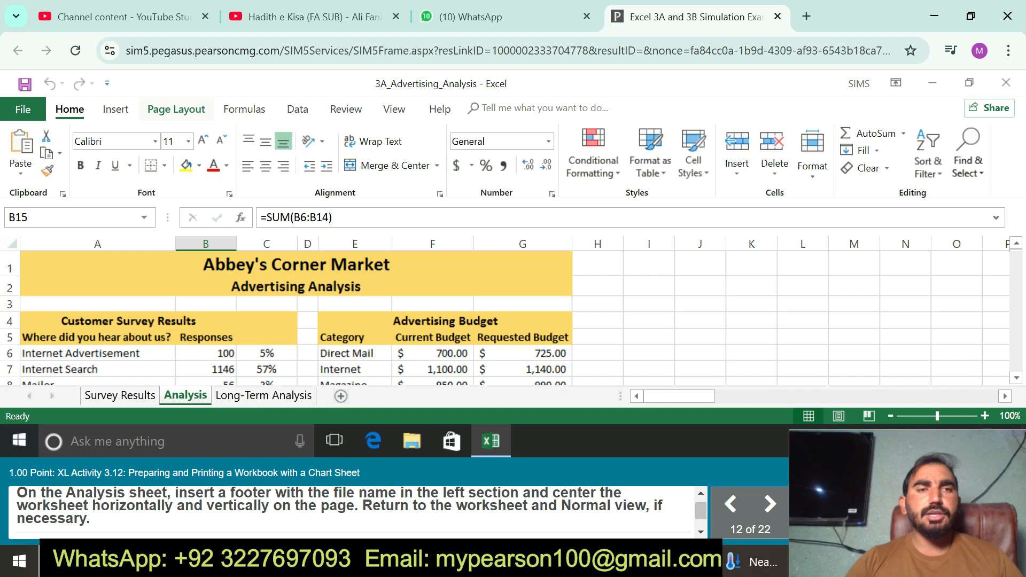
Step: Create a custom footer for the Analysis sheet with the file name in the left section
click(176, 109)
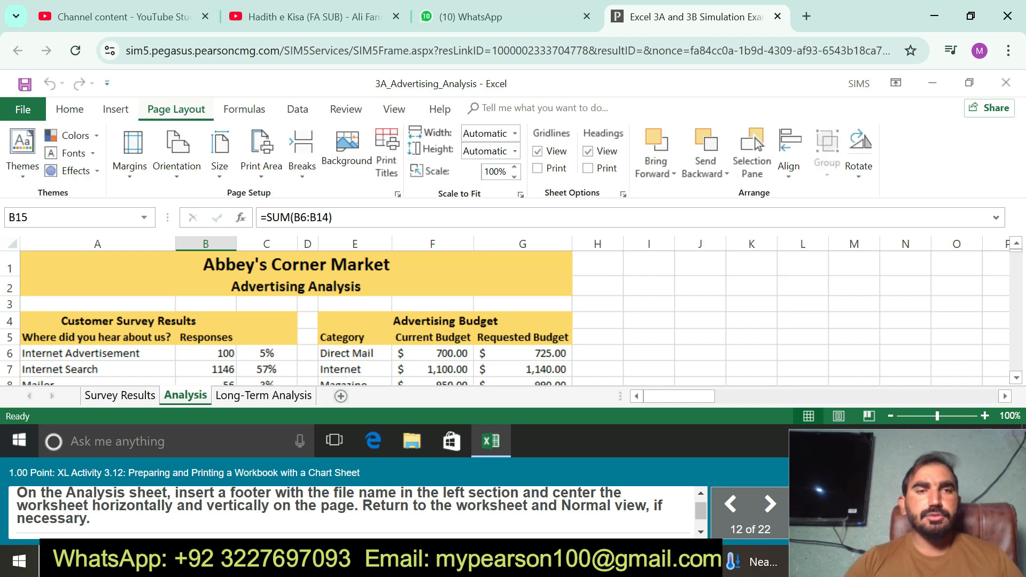
click(129, 152)
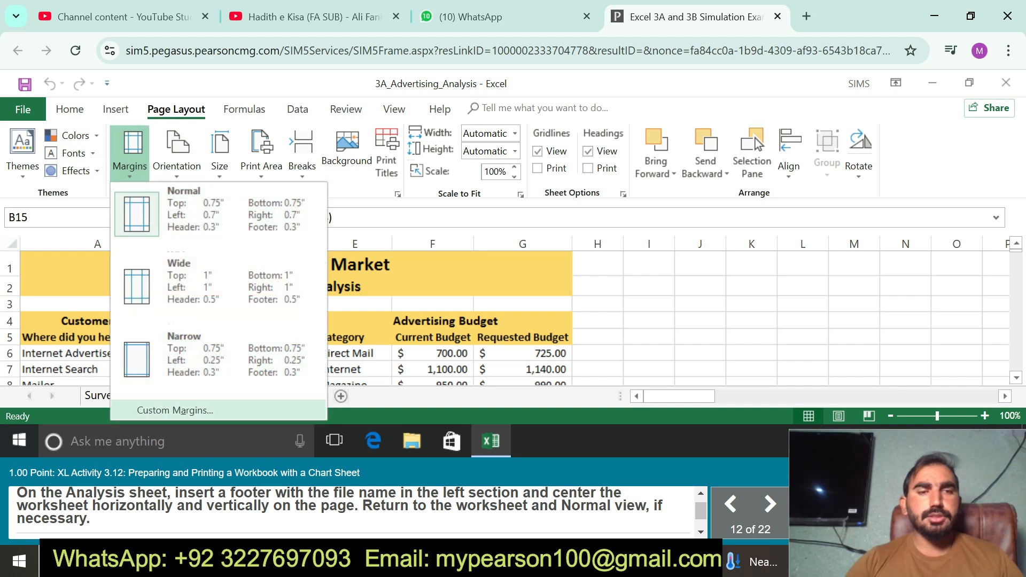
click(175, 410)
click(472, 117)
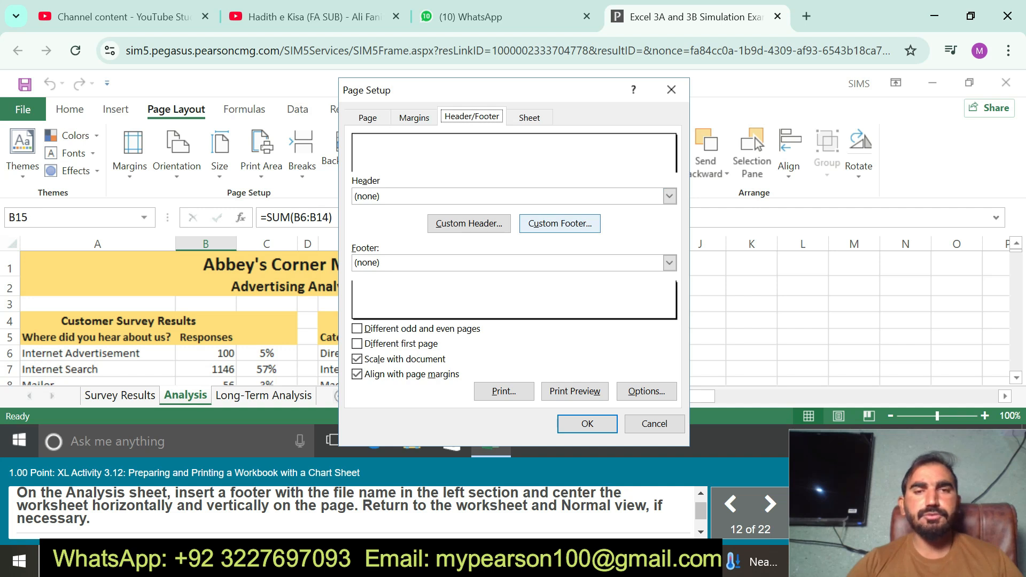
click(560, 223)
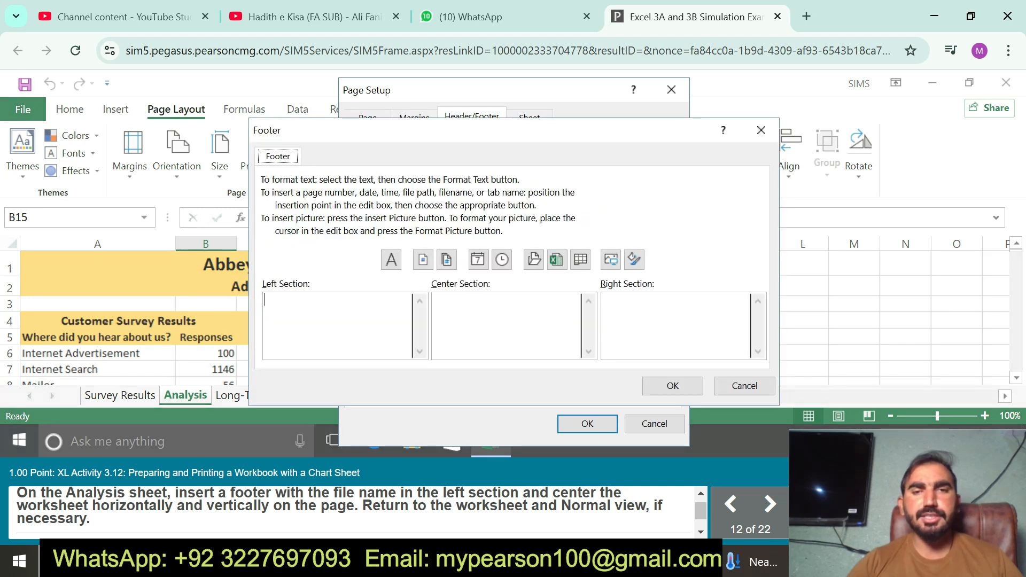
click(556, 259)
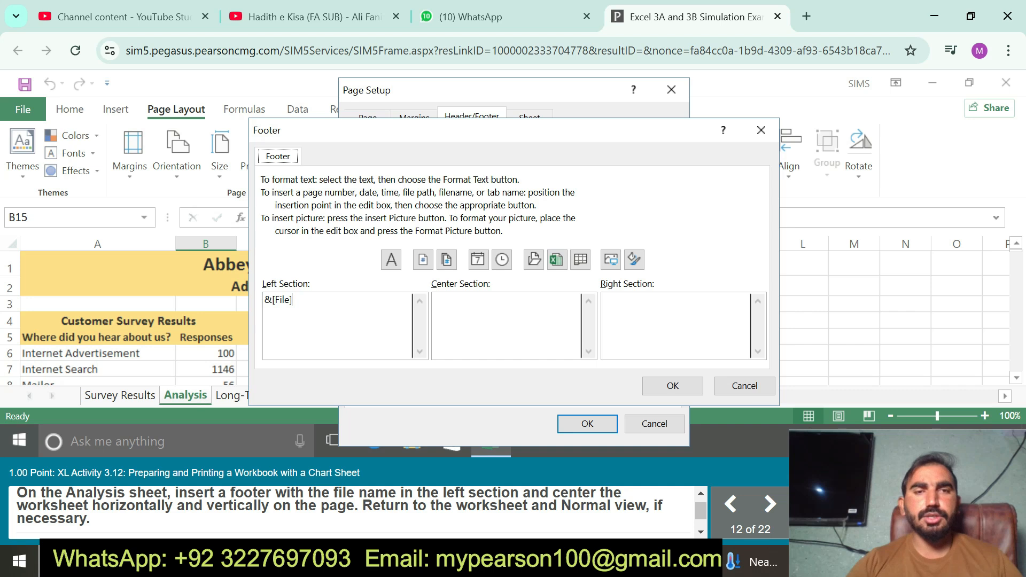
click(672, 386)
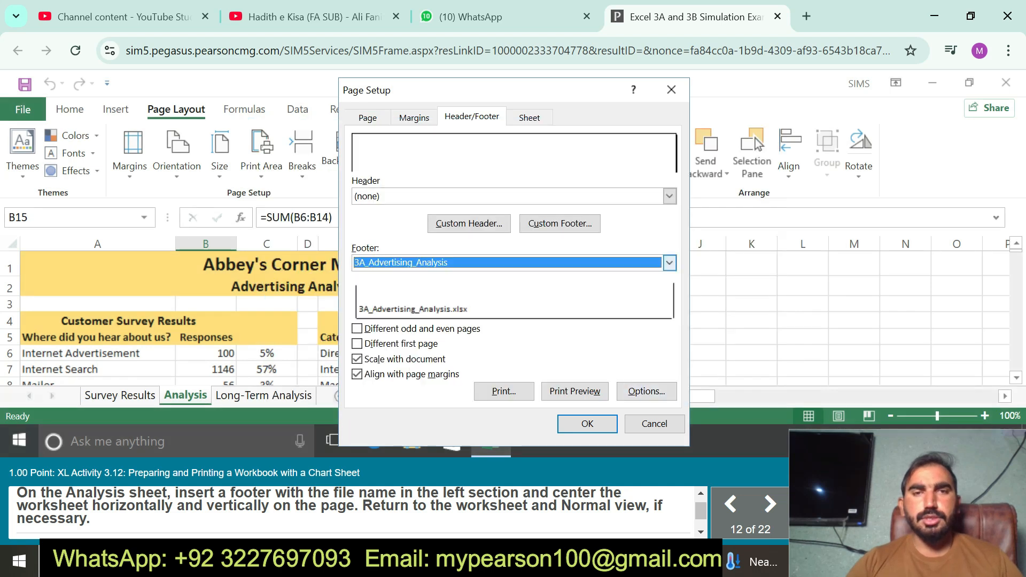
Step: Center the Analysis sheet horizontally and vertically on the page, and apply the page setup
click(414, 118)
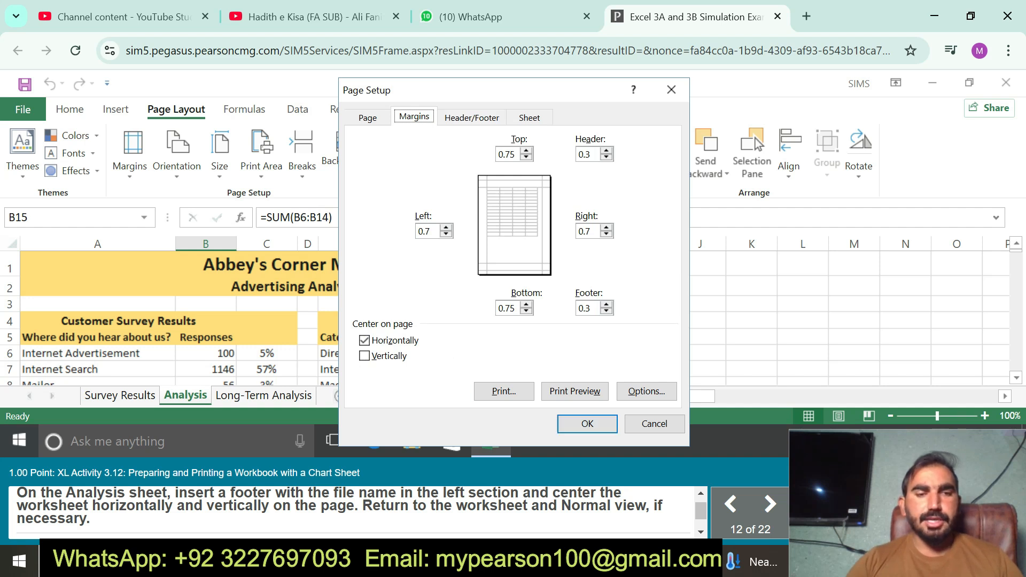
key(alt+v)
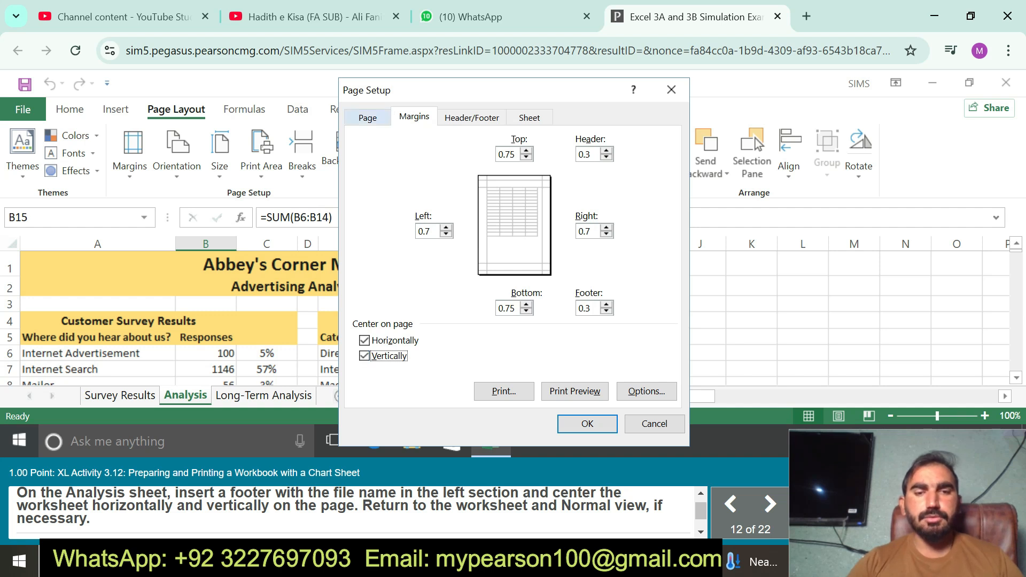
key(Return)
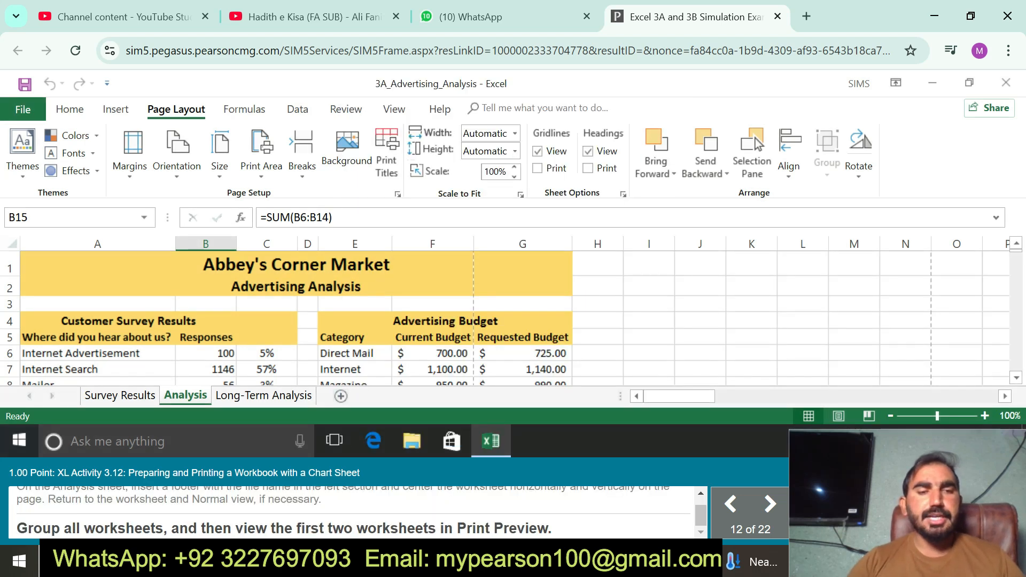
Step: Group all the worksheets from Survey Results to Long-Term Analysis, and view the first two in Print Preview
key(ctrl+Page_Up)
key(ctrl+shift+Page_Down)
key(ctrl+shift+Page_Down)
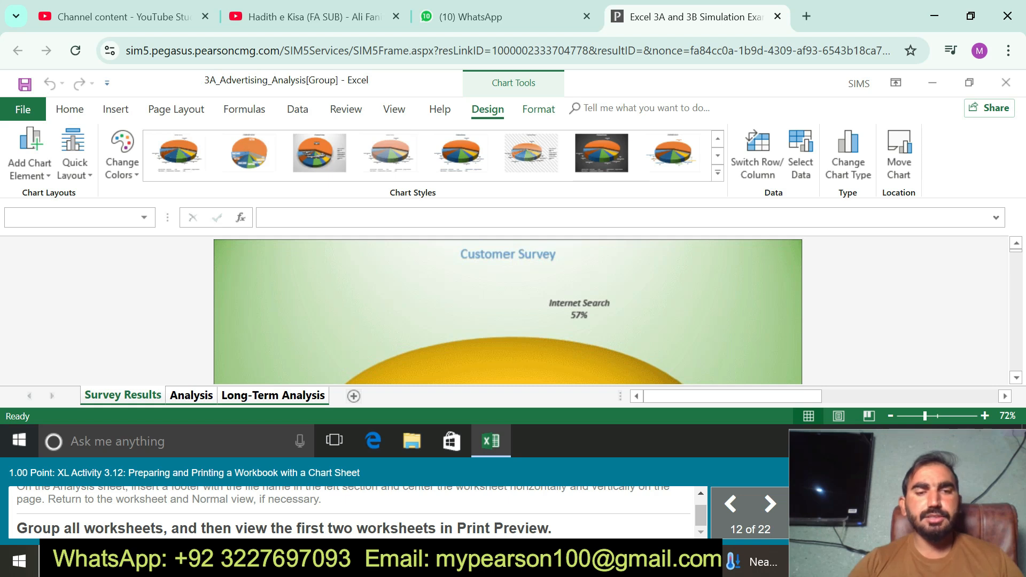
click(22, 109)
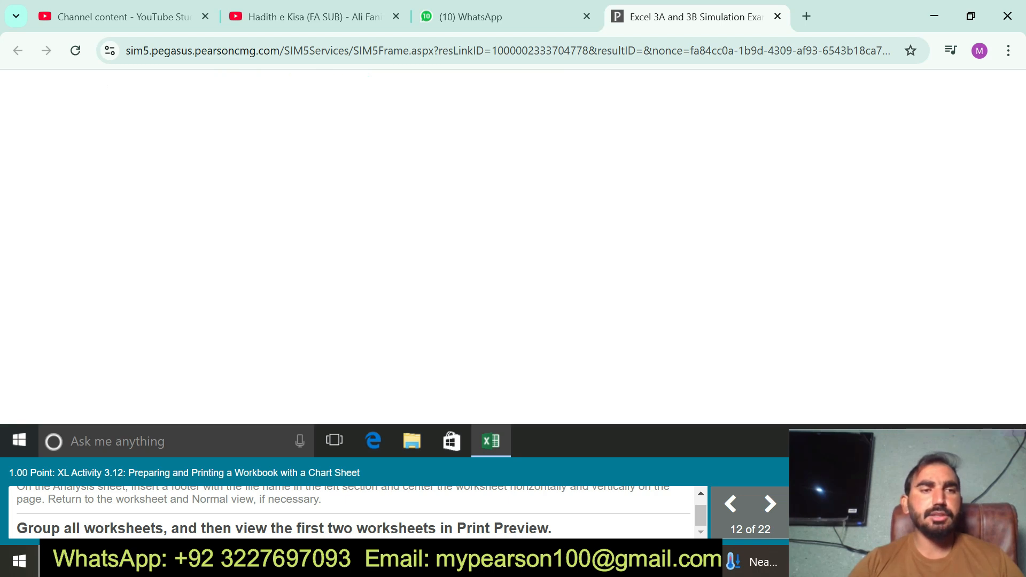
click(44, 355)
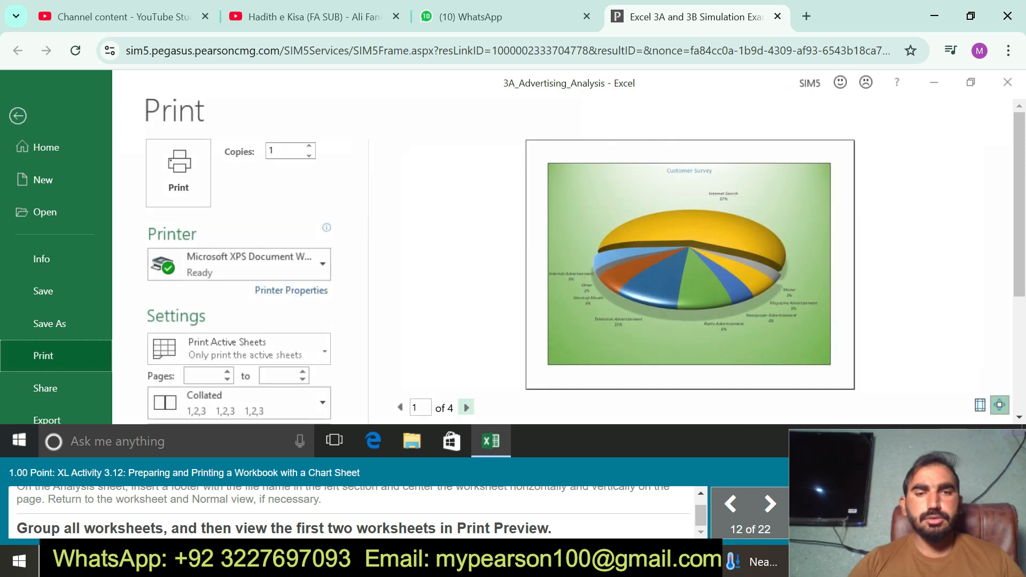
click(466, 407)
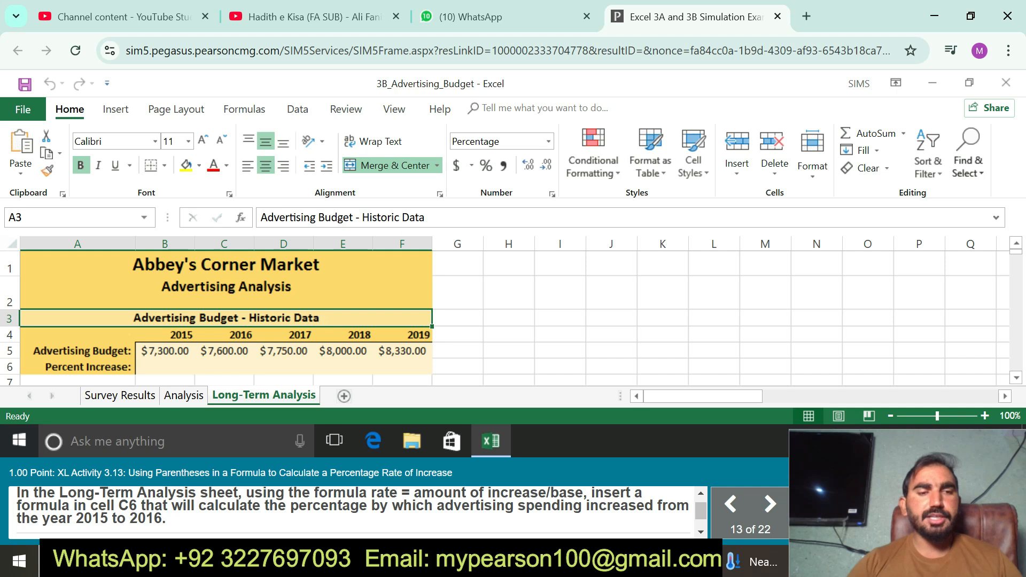
Step: Try to calculate the 2016 percent increase in cell C6 of the Long-Term Analysis sheet with the formula =B6/B5
click(165, 367)
click(224, 367)
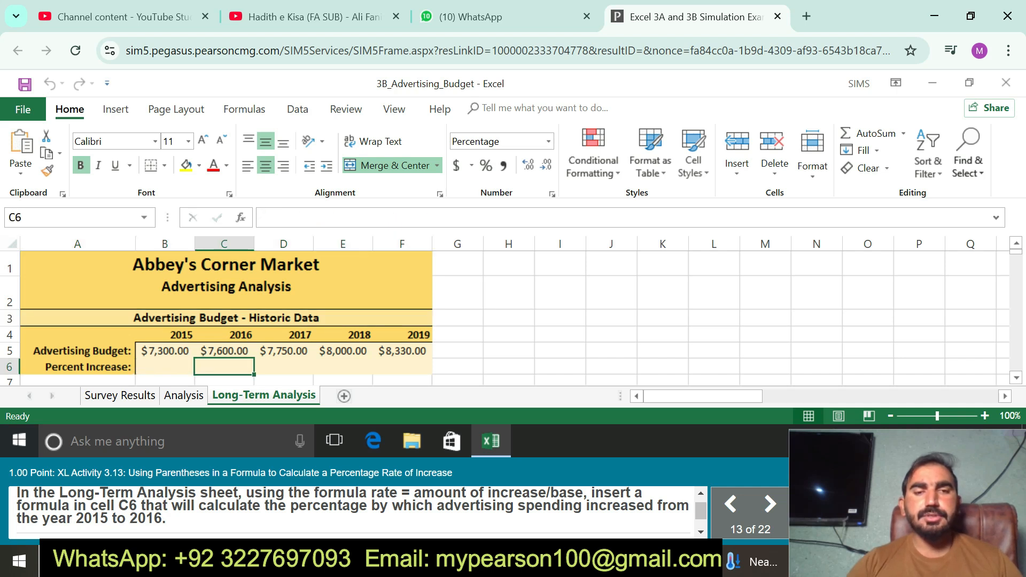
text(=)
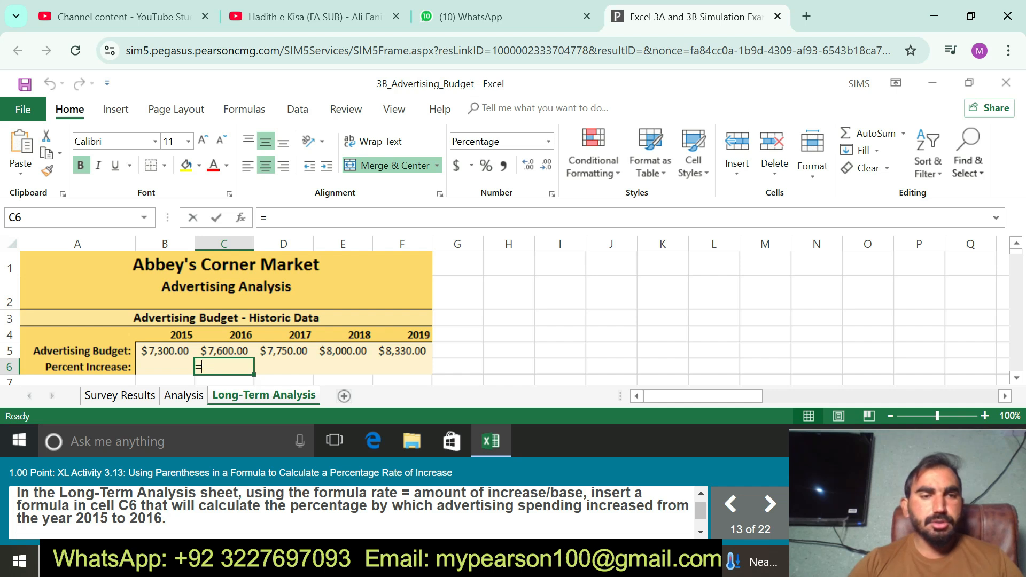
click(165, 367)
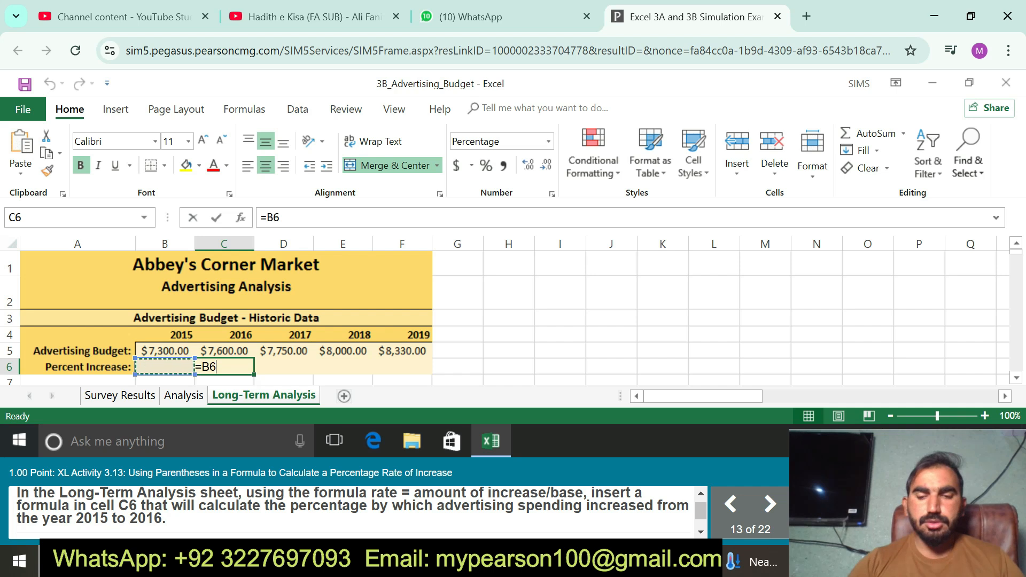
text(/)
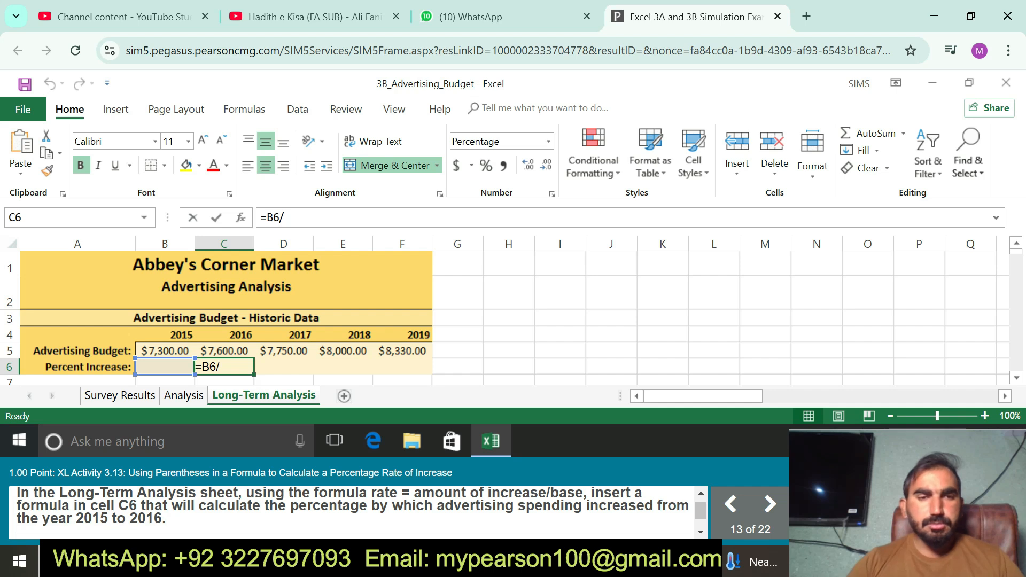
click(164, 351)
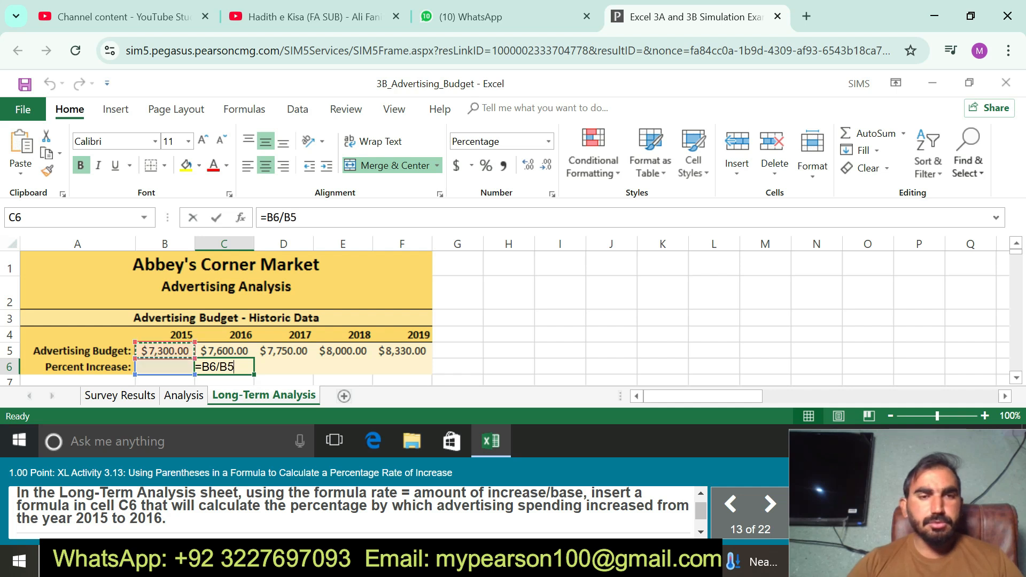
key(Return)
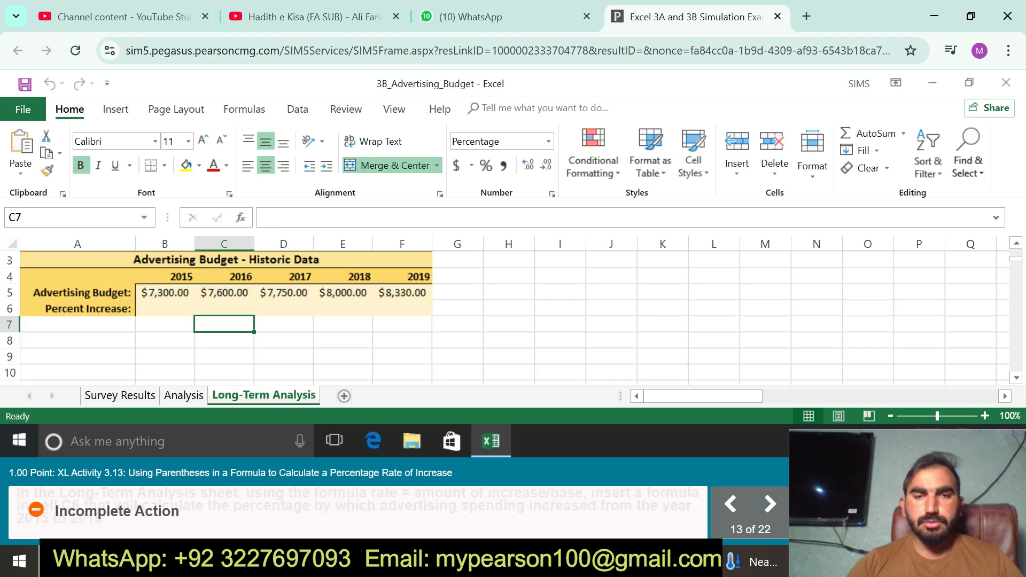
Step: Try the formula =F5/B5 in cell C6 for the 2016 percent increase
click(224, 308)
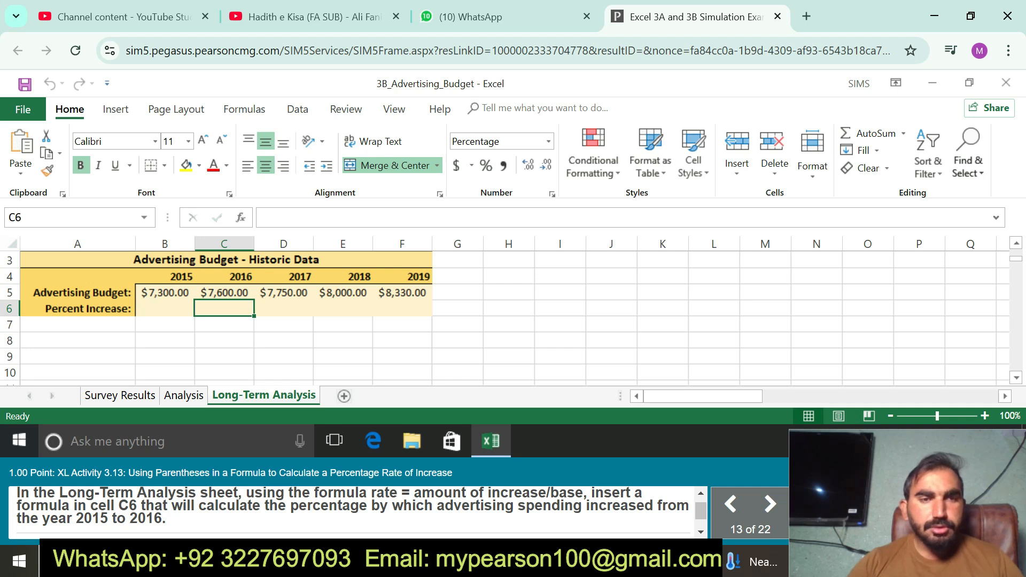
text(=)
click(402, 293)
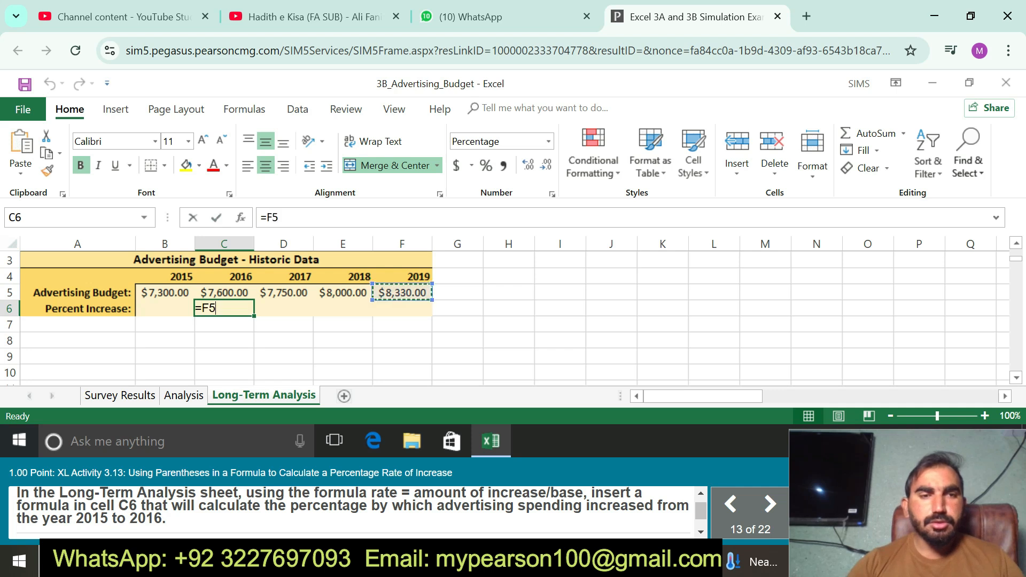
text(/)
click(164, 293)
key(Return)
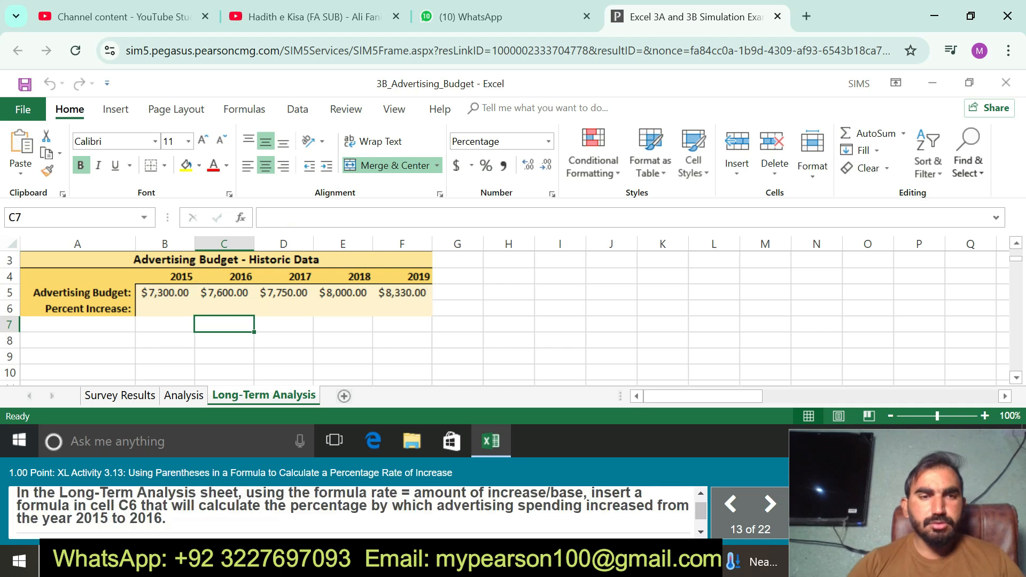
Step: Leave the percent increase in cell C6 unsolved and move on to question 14 about Format Painter
click(224, 308)
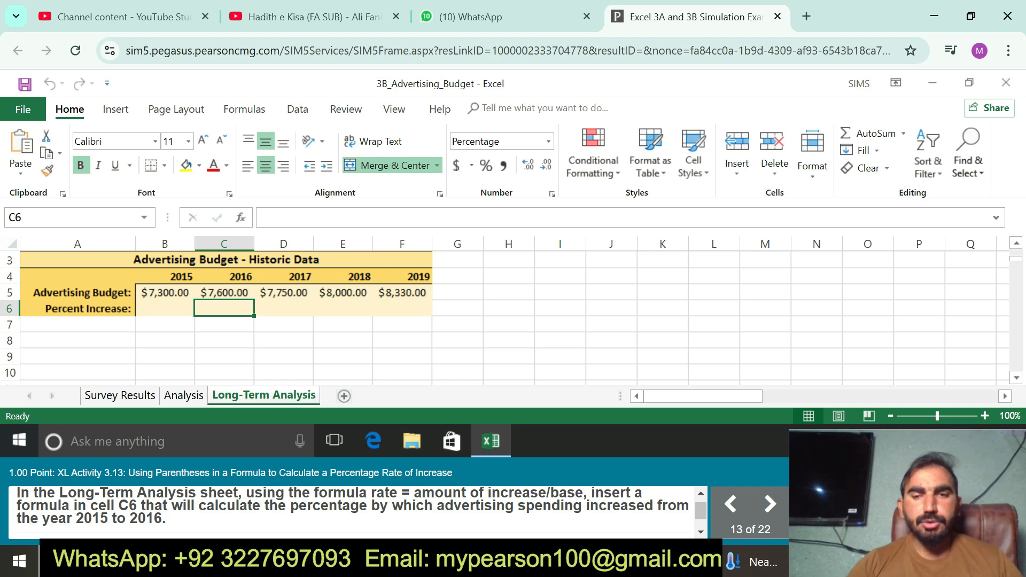
click(770, 504)
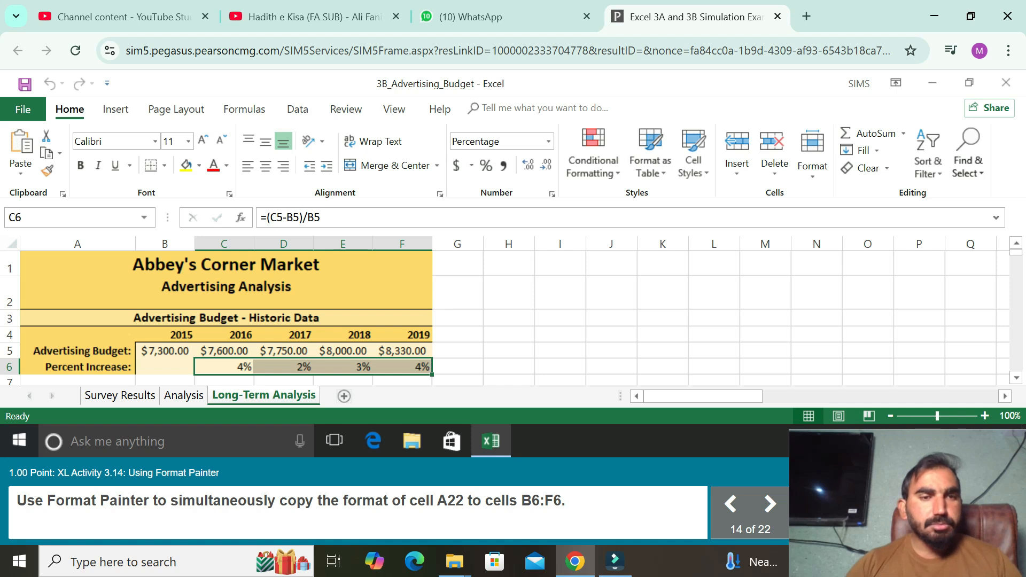
Step: Copy the format of cell A22 to cells B6:F6 on the Long-Term Analysis sheet with Format Painter
drag(165, 366, 402, 366)
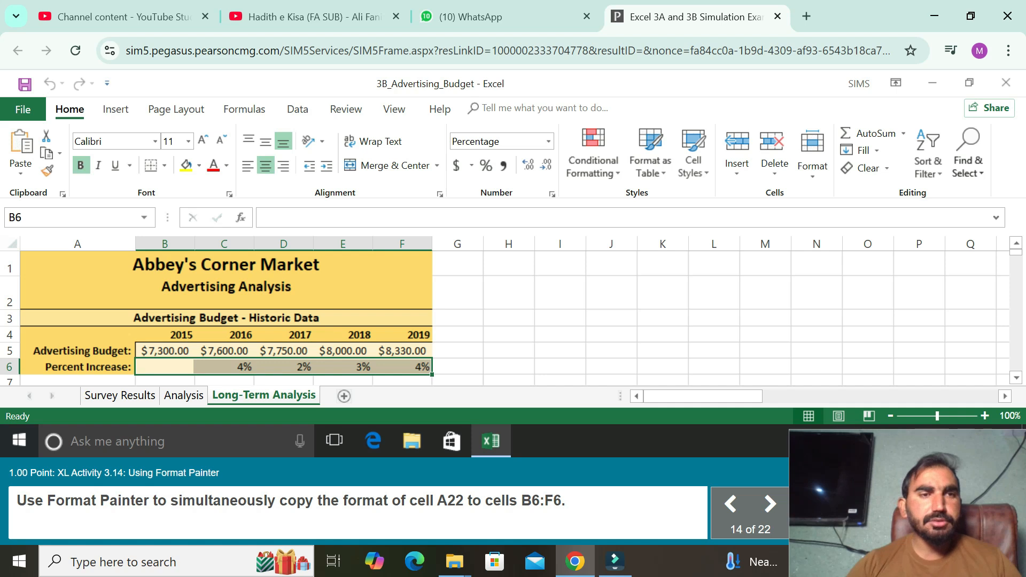
click(47, 170)
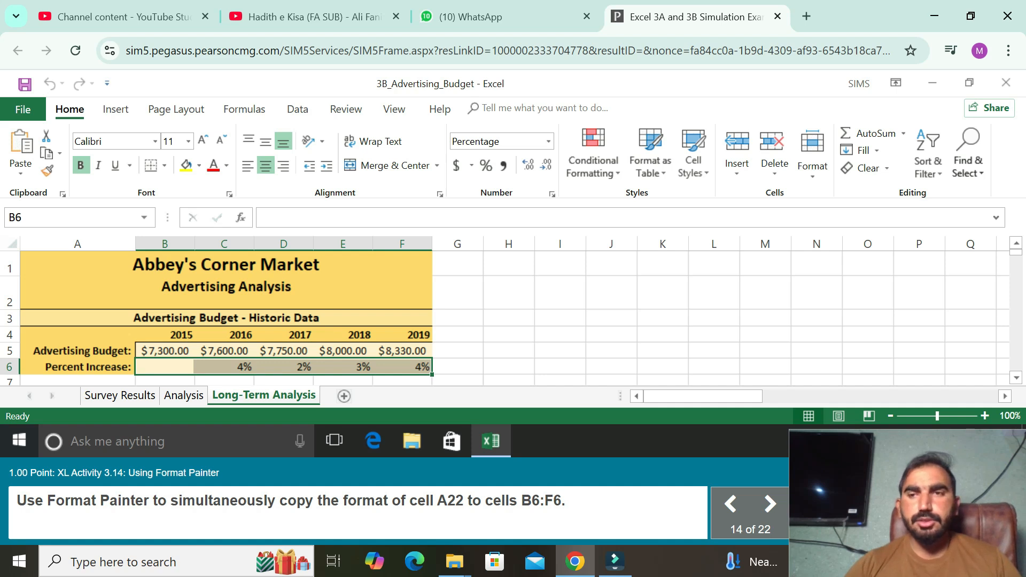
scroll(513, 315, down, 1)
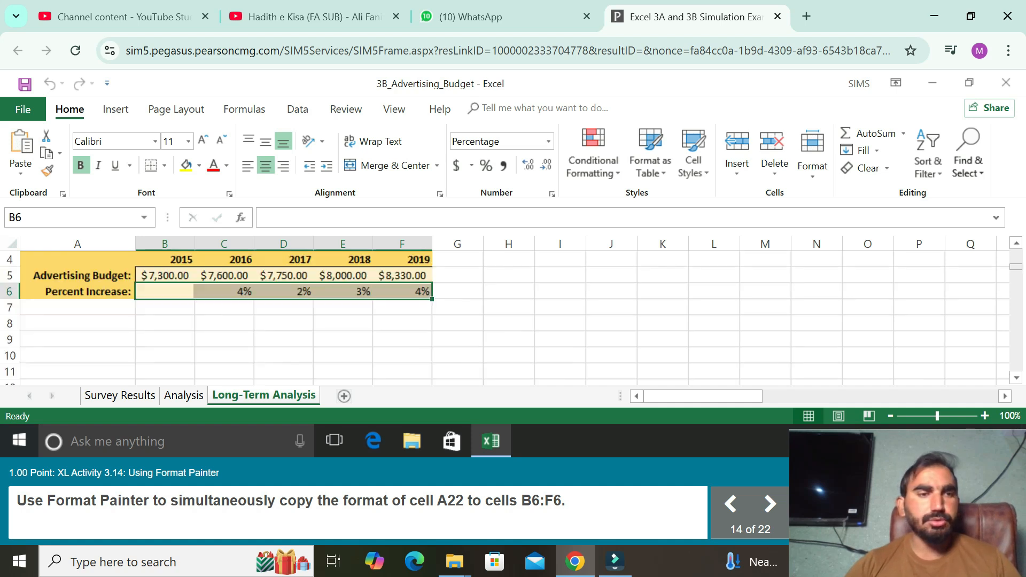
scroll(513, 316, down, 3)
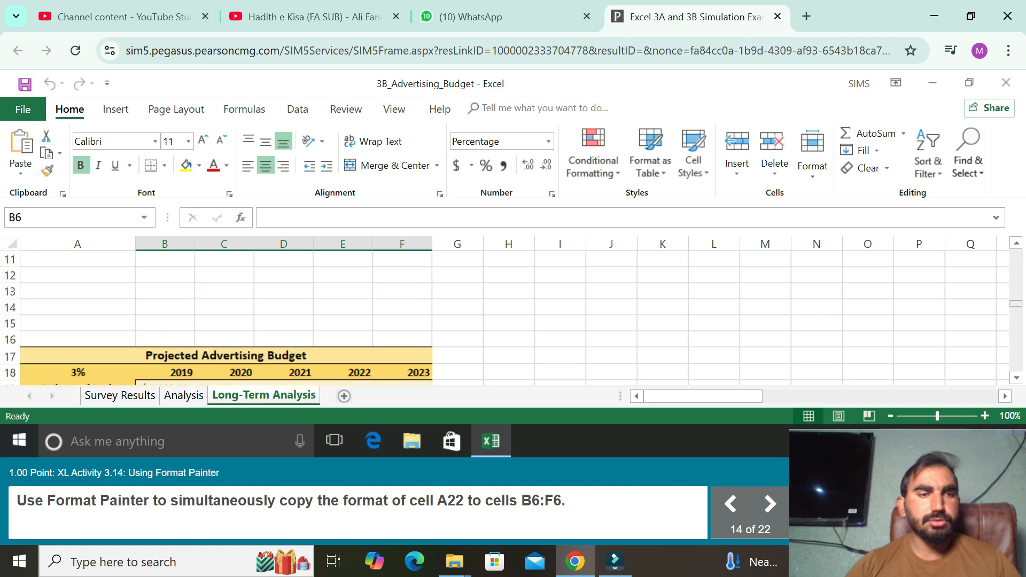
scroll(240, 315, down, 2)
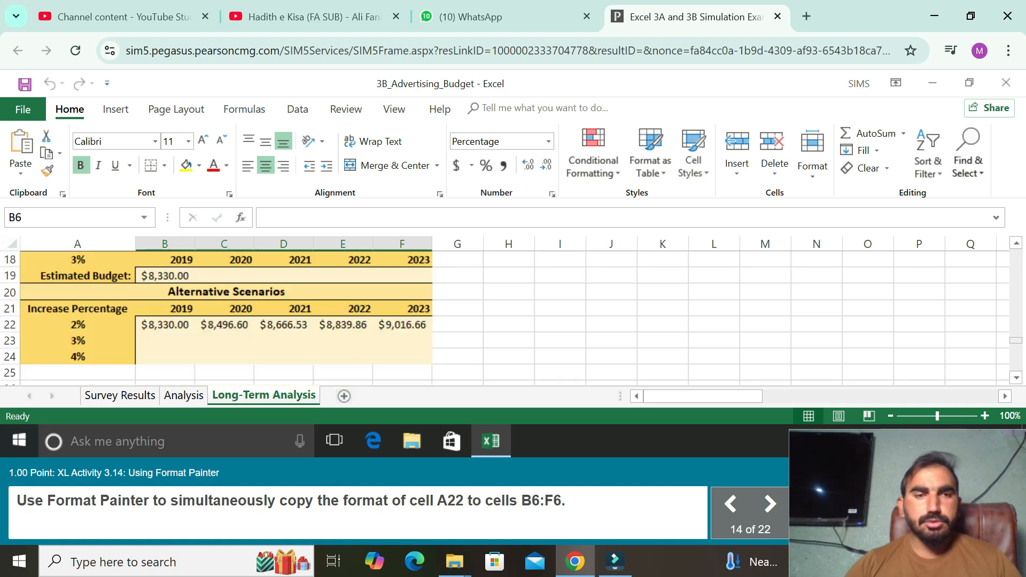
drag(164, 325, 164, 341)
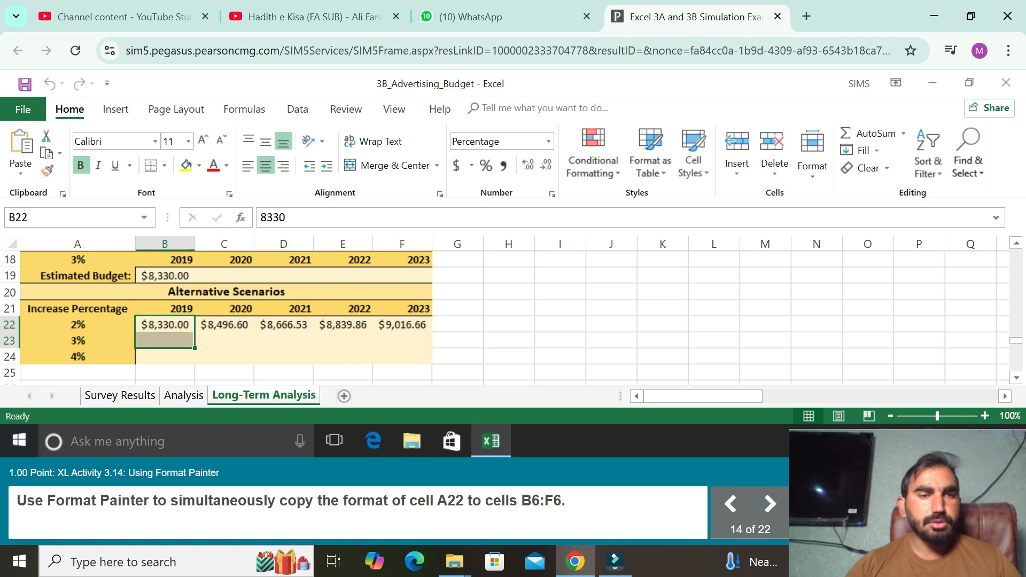
click(165, 340)
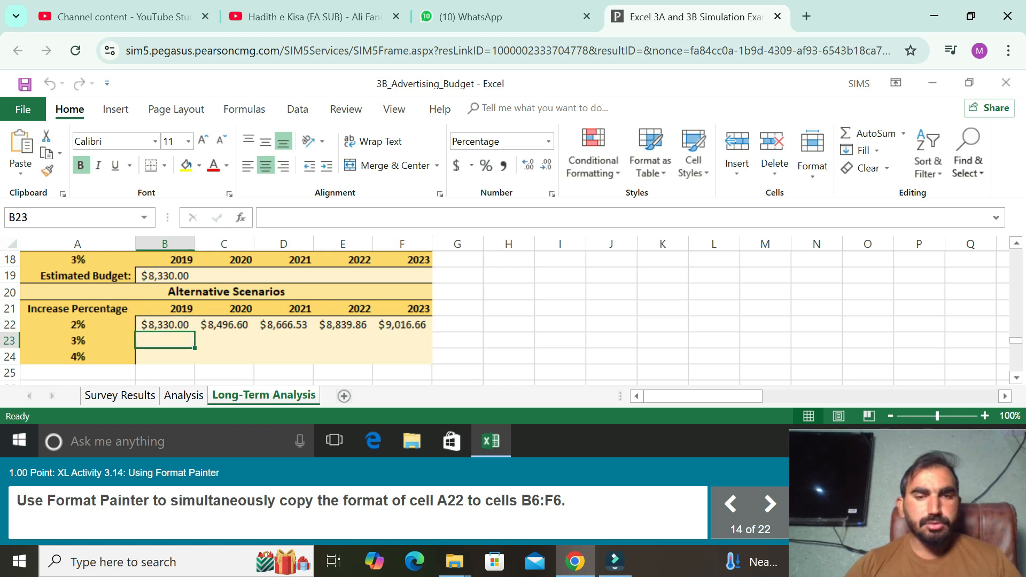
click(78, 325)
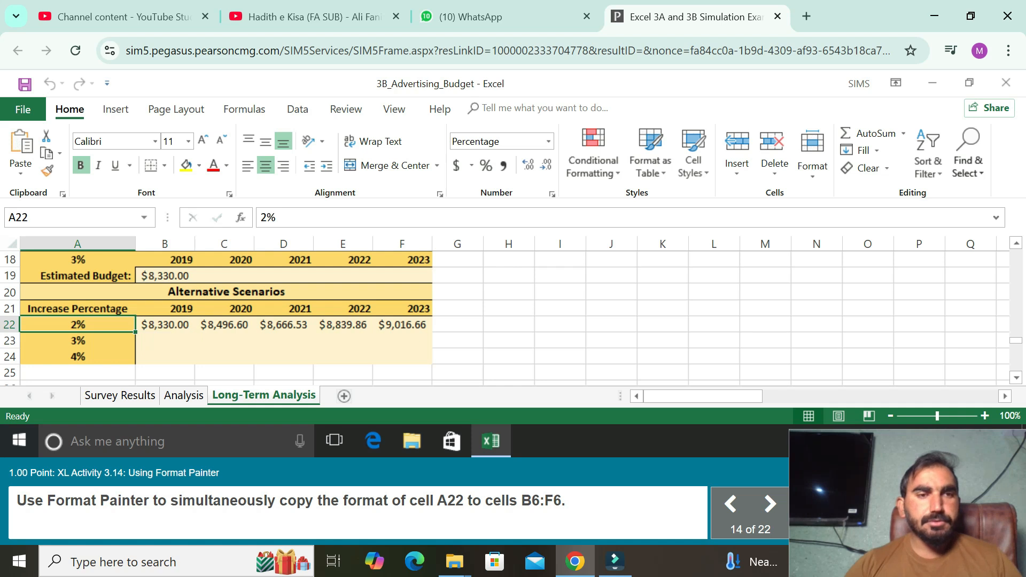
click(47, 170)
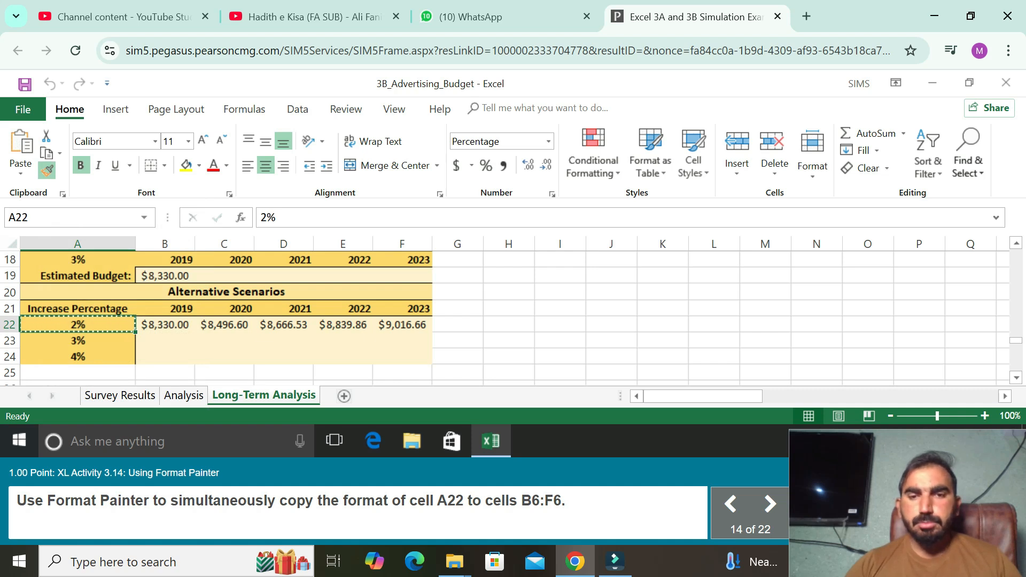
drag(1015, 340, 1015, 251)
drag(165, 366, 406, 367)
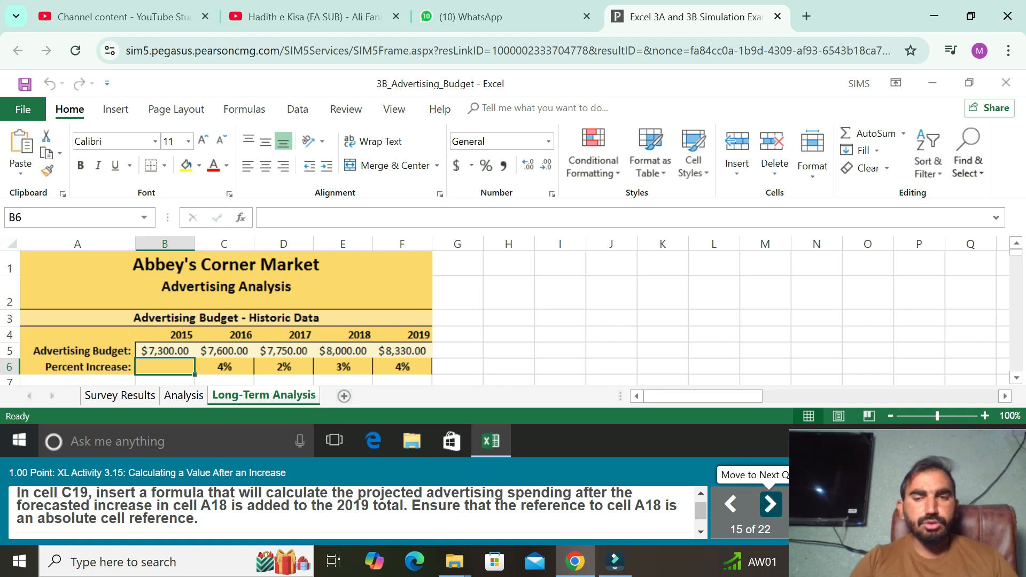
Step: Advance to question 16 and change the forecast increase in cell A18 to 4%
click(770, 503)
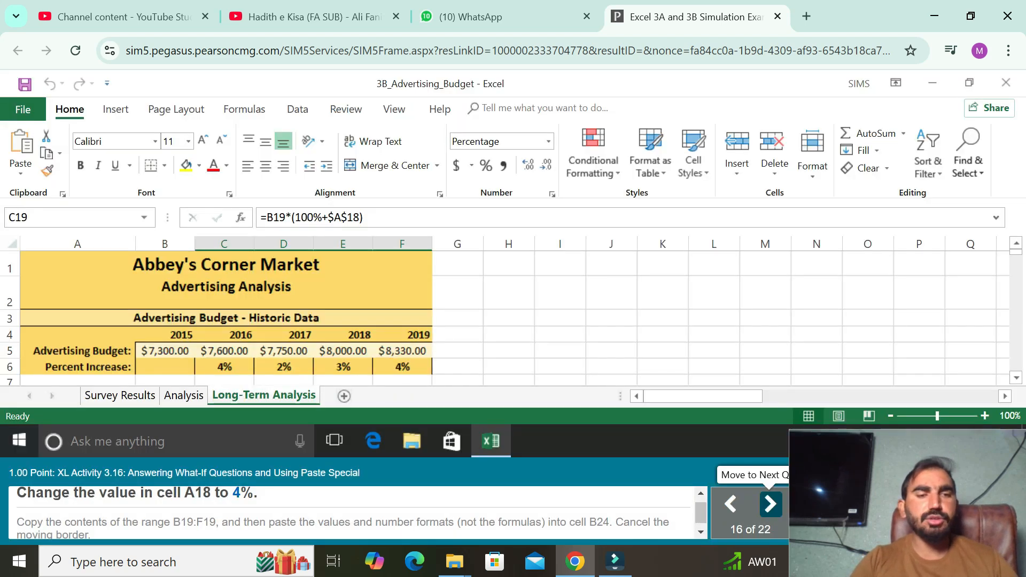
click(72, 218)
key(BackSpace)
text(A)
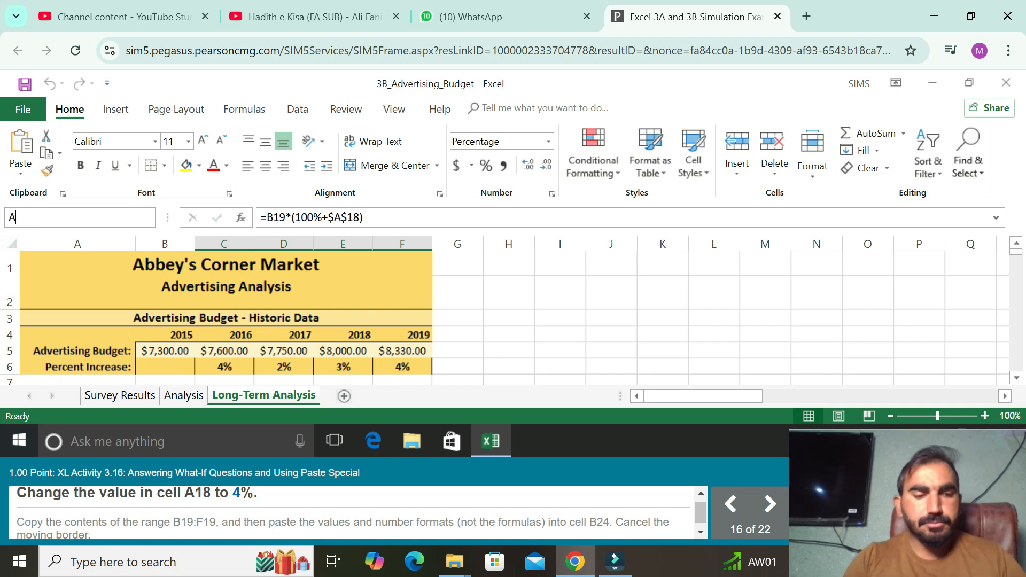
text(18)
key(Return)
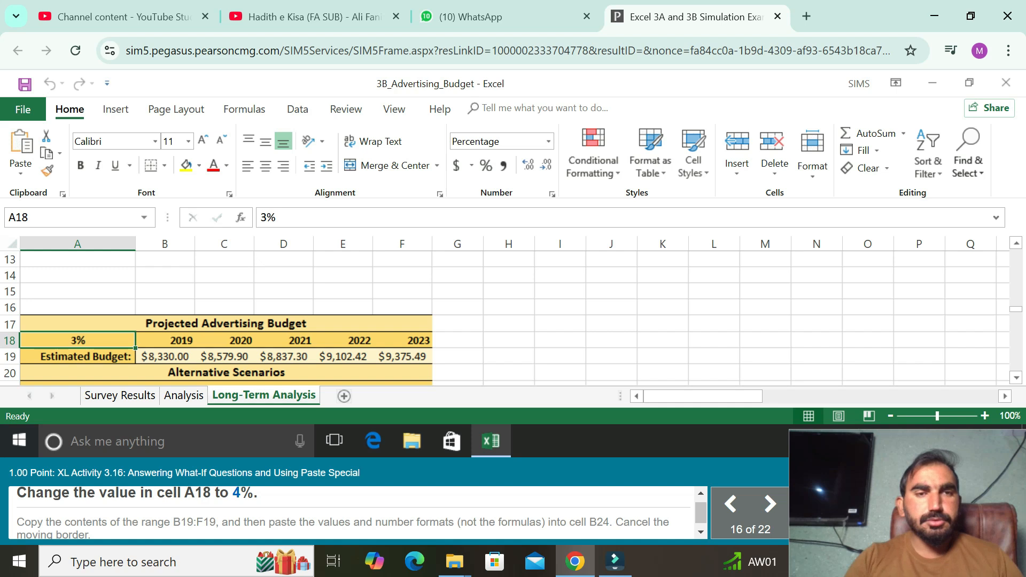
key(BackSpace)
text(4)
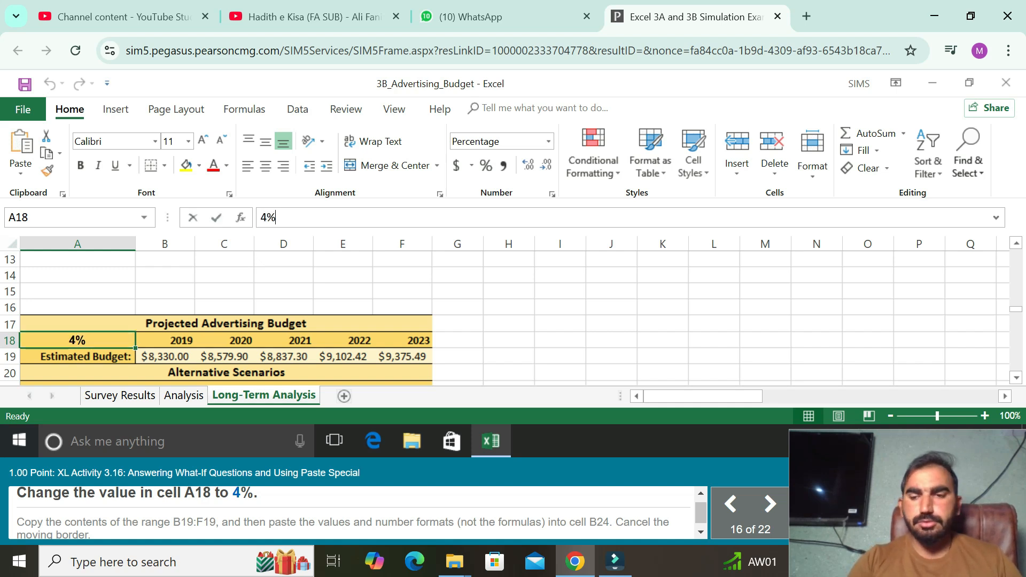
key(Return)
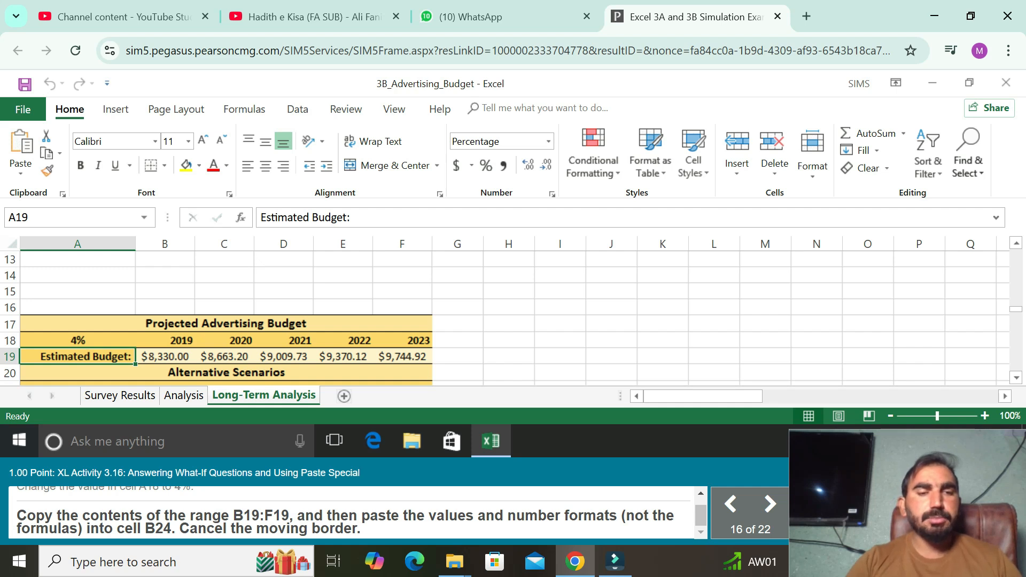
Step: Copy the estimated budget range B19:F19
click(70, 217)
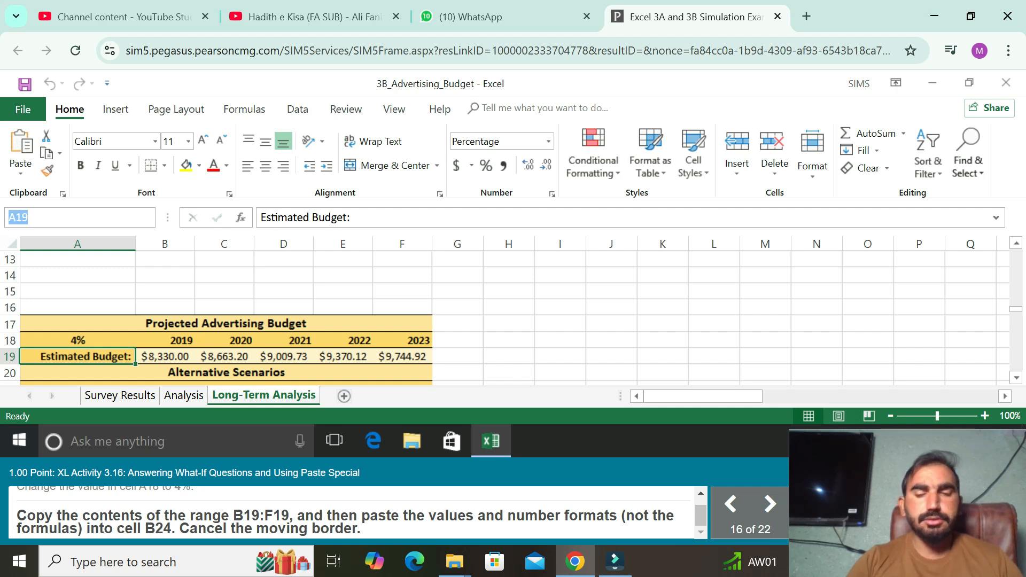
text(B19:F19)
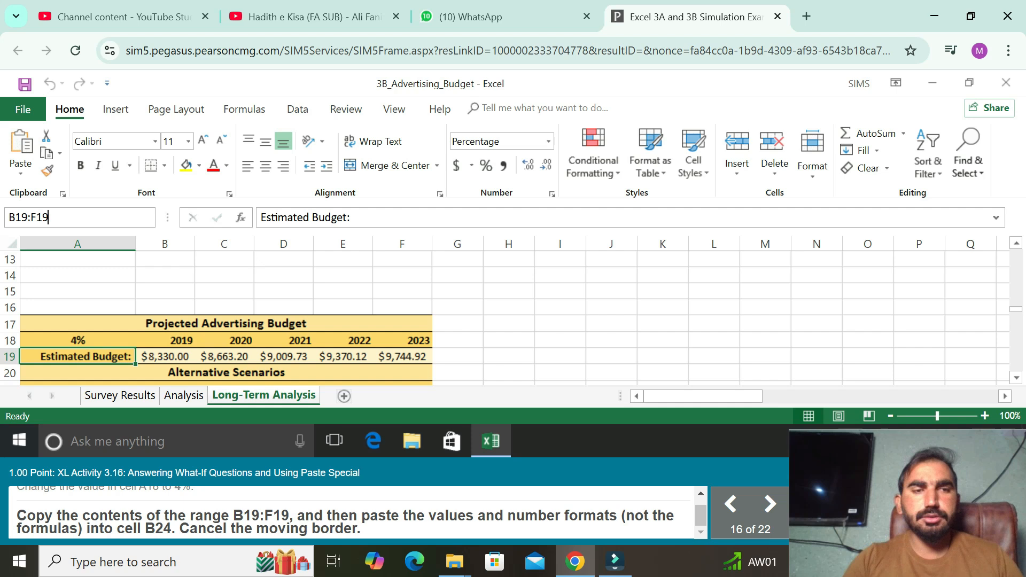
key(Return)
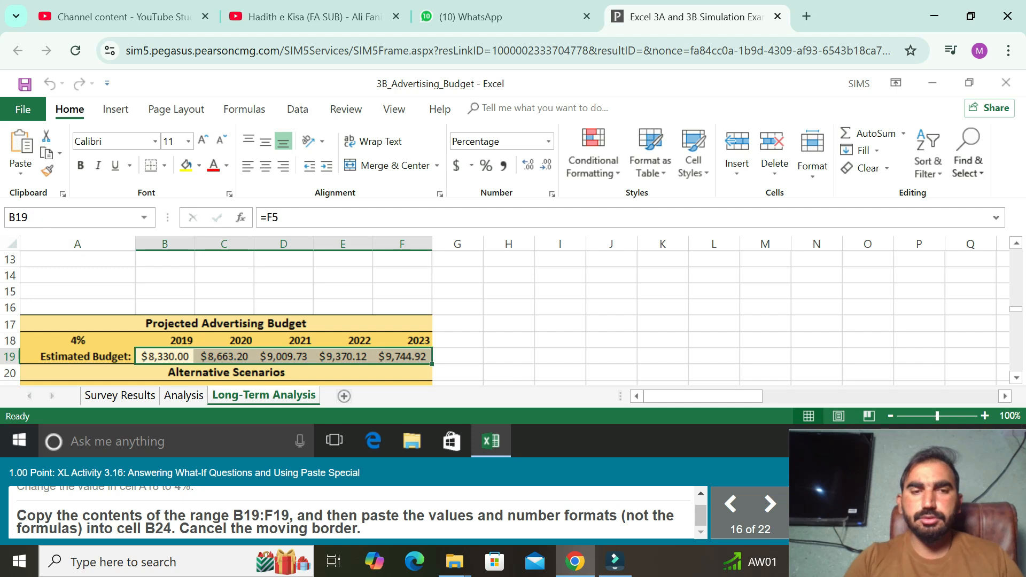
key(ctrl+c)
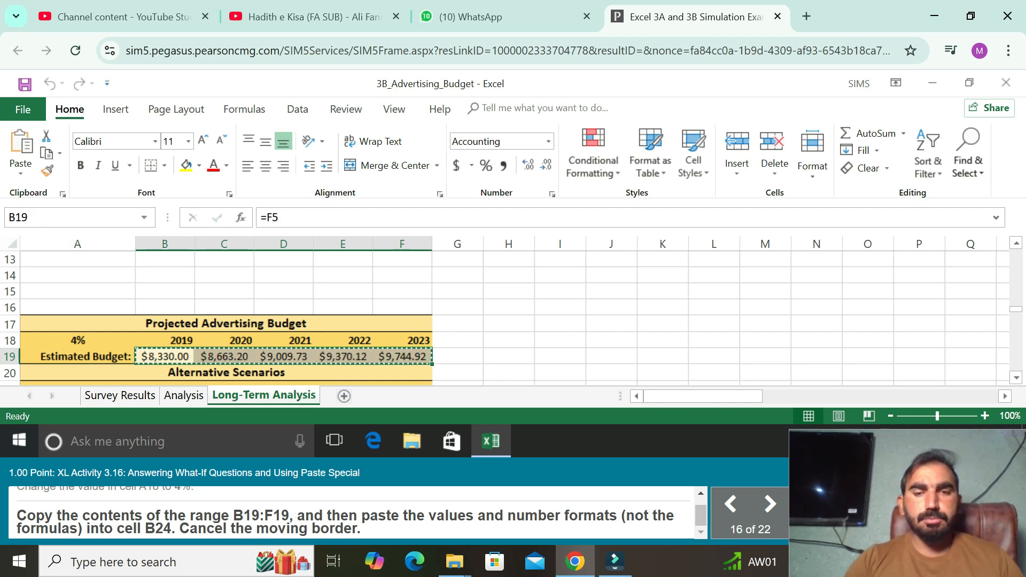
Step: Paste the copied budgets into cell B24 as values and number formatting only, and cancel the moving border
click(48, 218)
key(BackSpace)
text(B24)
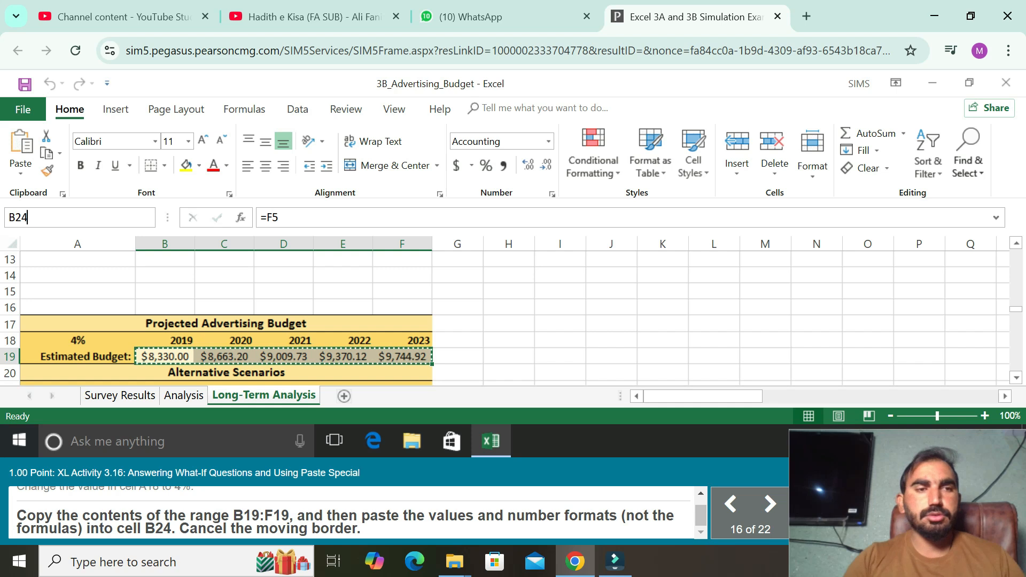
key(Return)
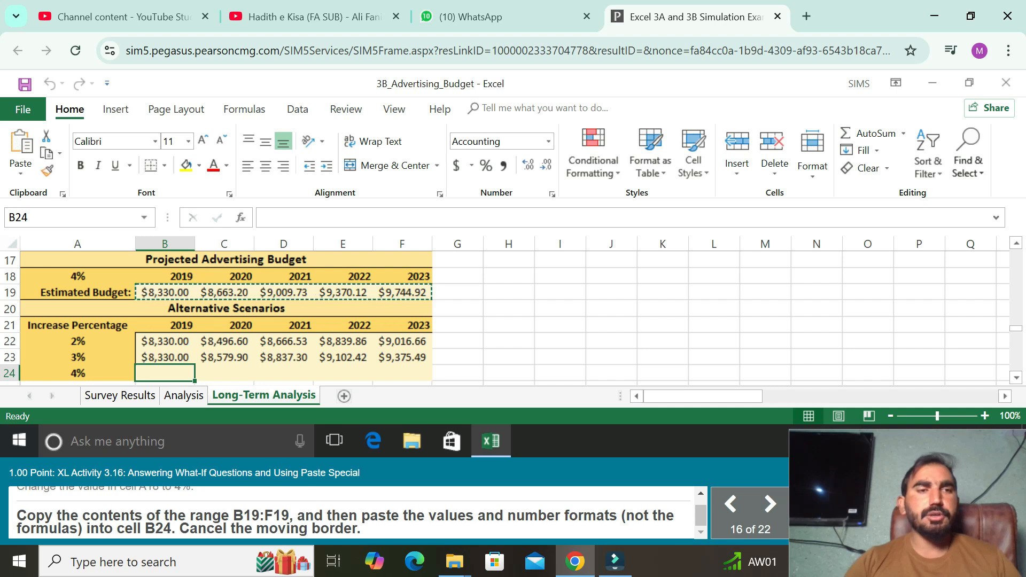
click(20, 169)
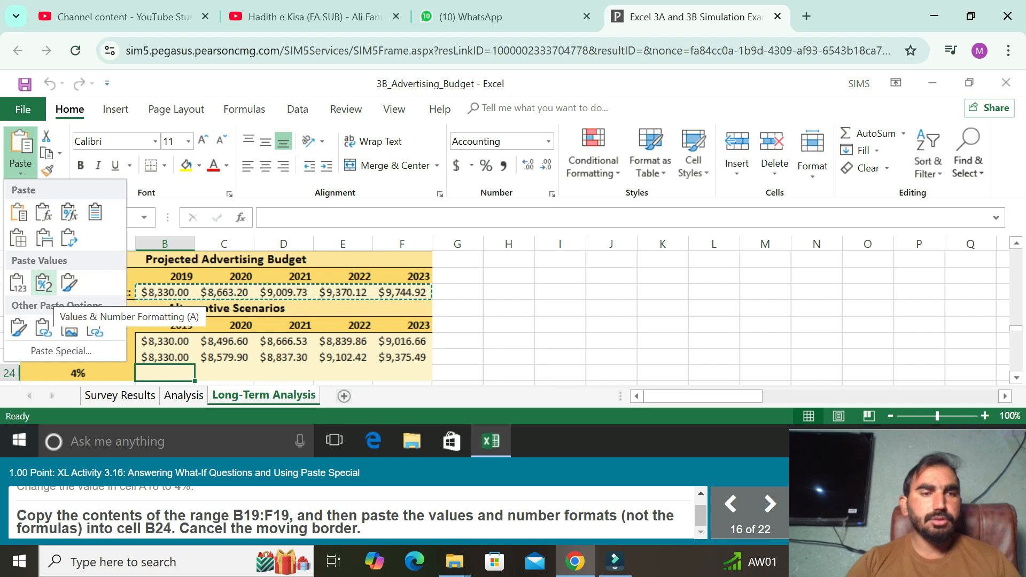
click(44, 282)
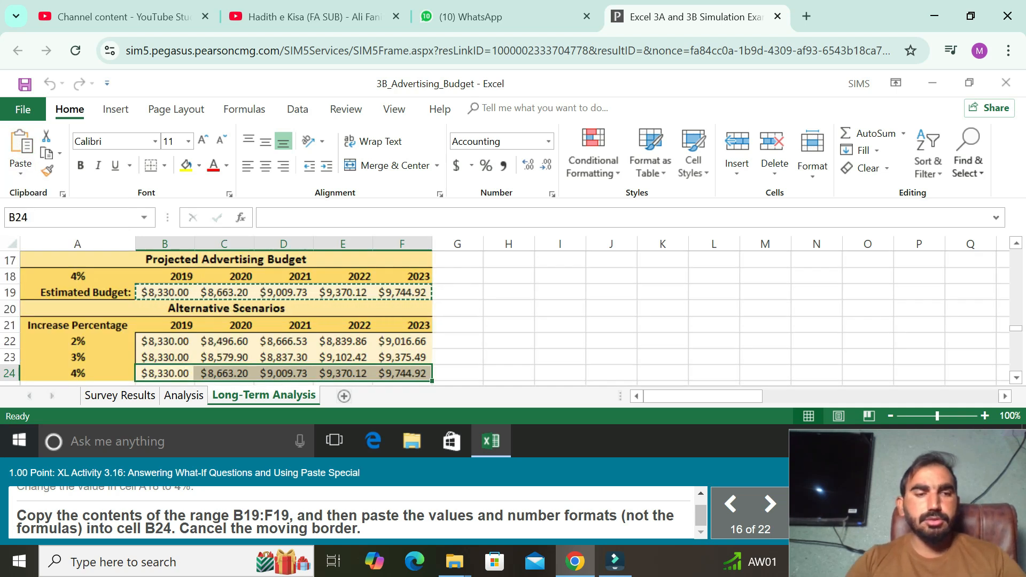
key(Escape)
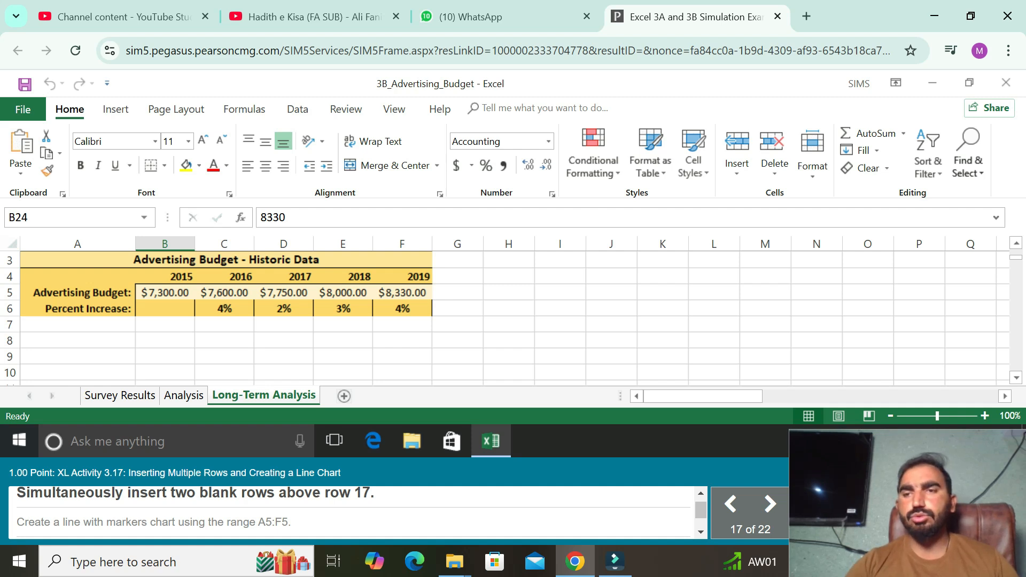
Step: Insert two blank rows above row 17, over the Projected Advertising Budget heading
scroll(241, 318, down, 4)
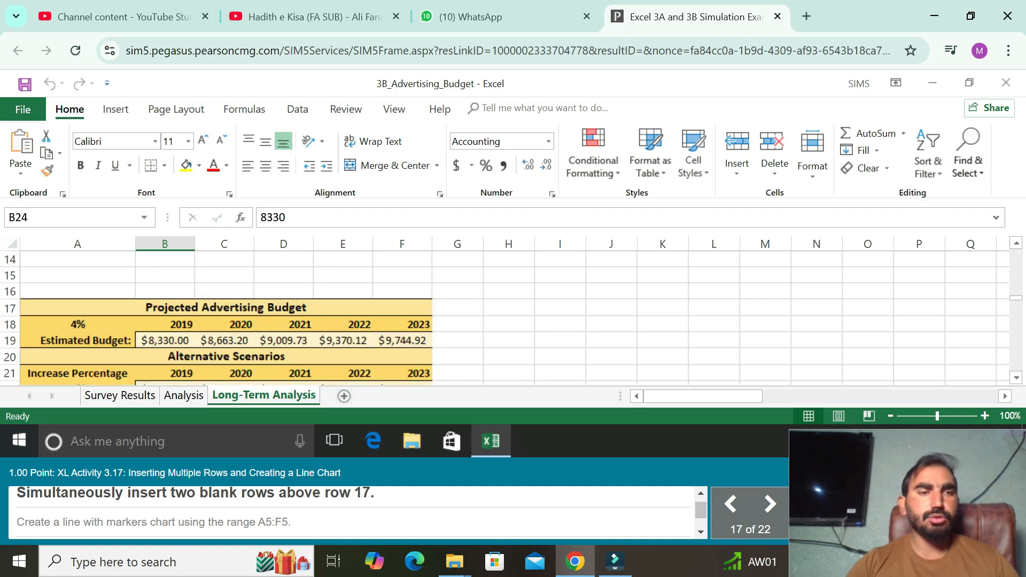
click(10, 308)
right_click(10, 307)
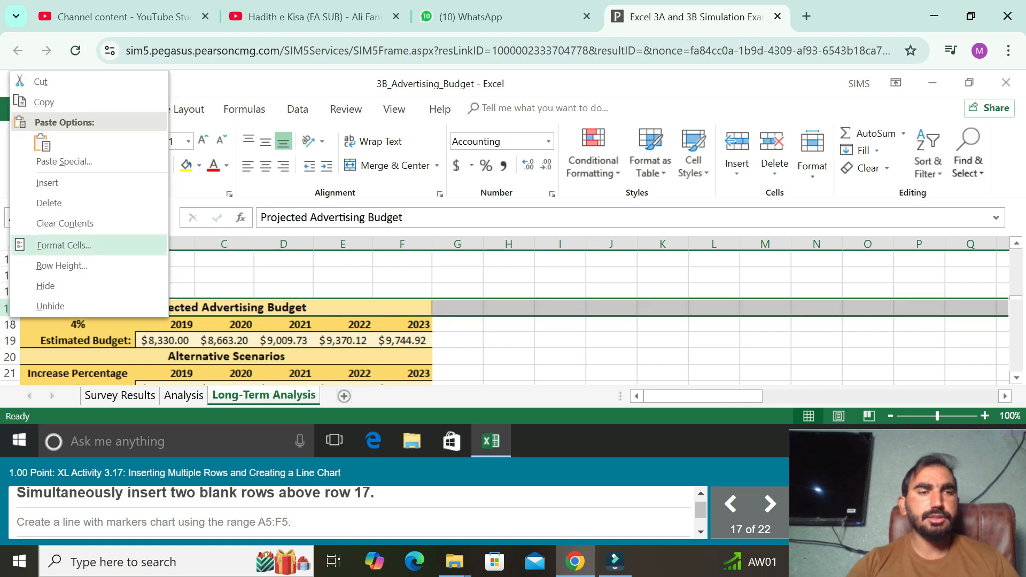
click(47, 182)
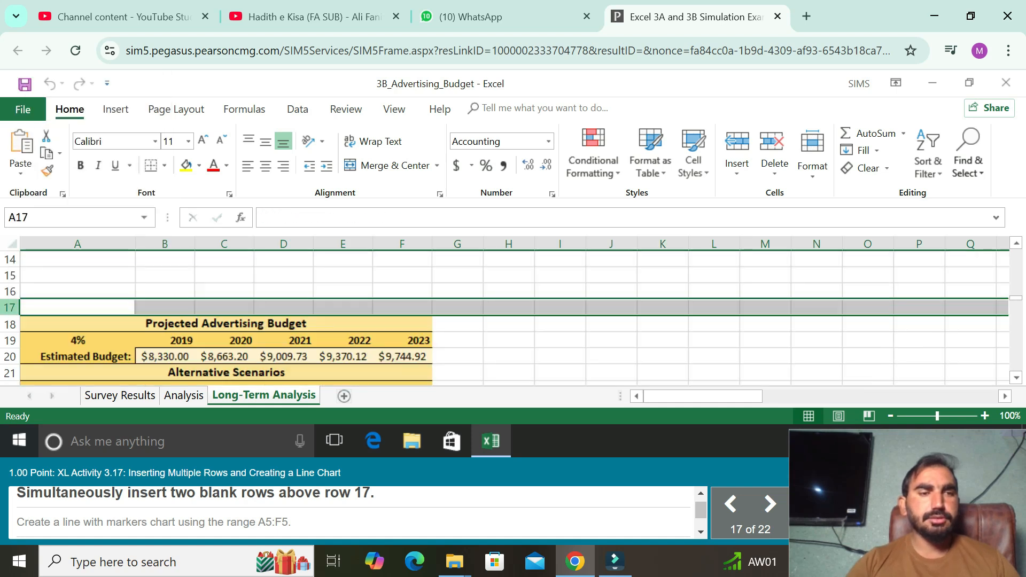
right_click(10, 308)
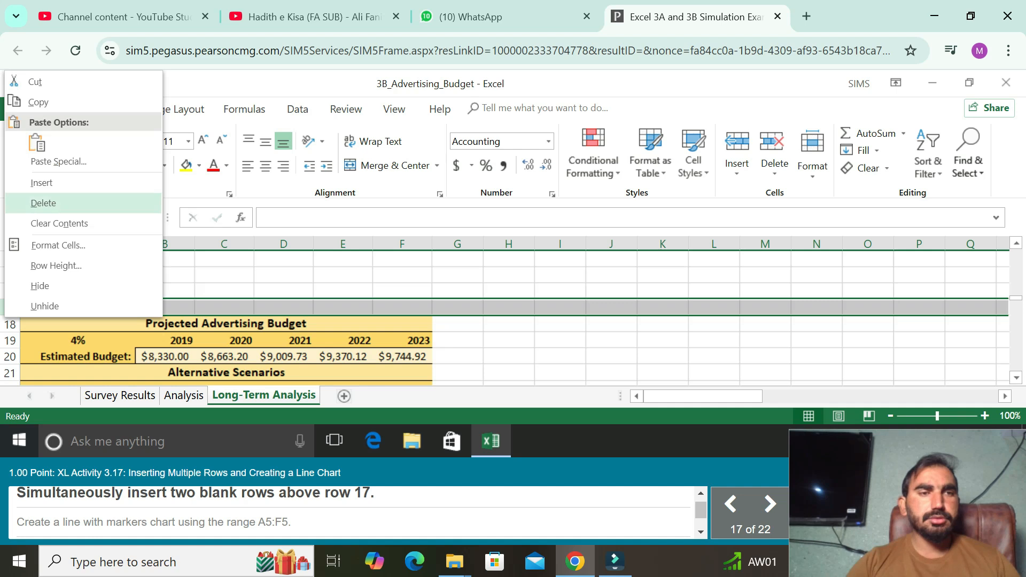
click(47, 183)
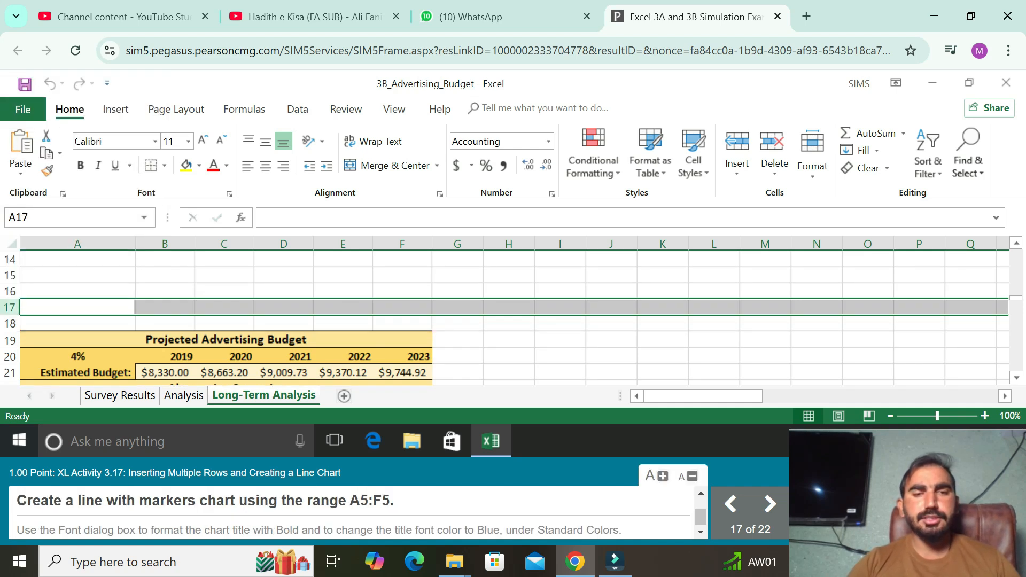
Step: Try to insert a Line with Markers chart from the historic budget values in B5:F5
drag(350, 501, 397, 501)
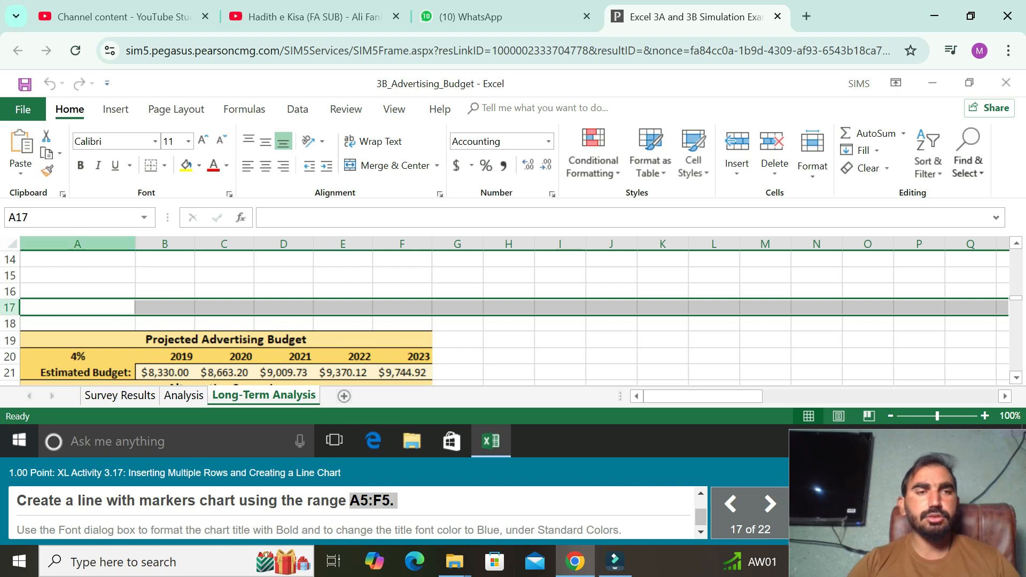
scroll(513, 315, up, 5)
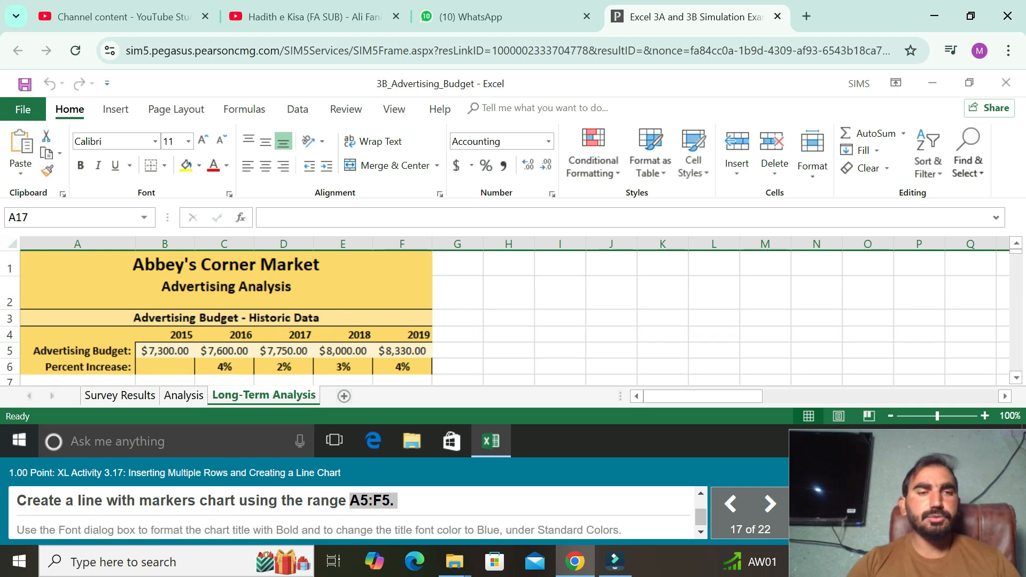
click(165, 367)
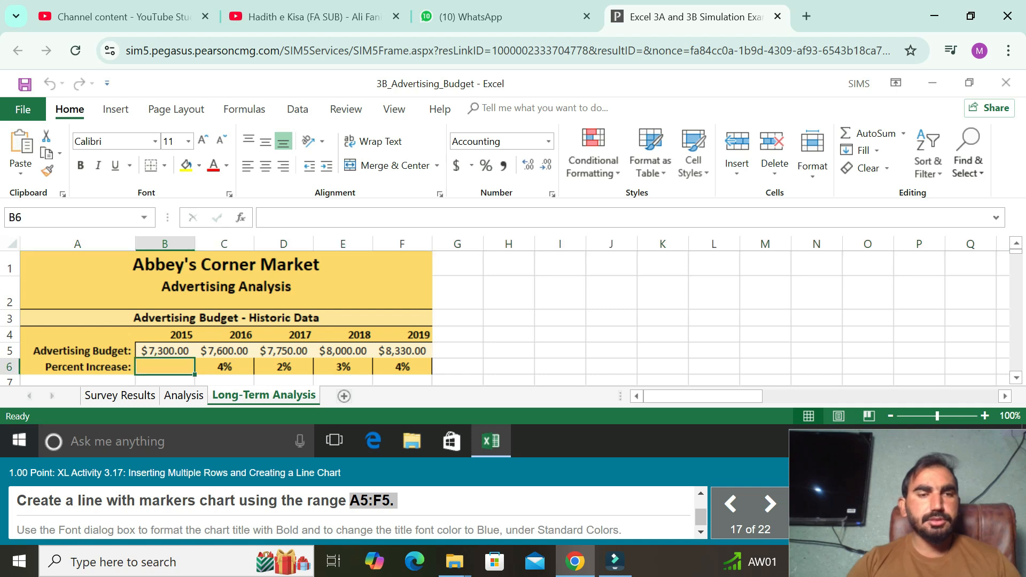
drag(164, 367, 402, 351)
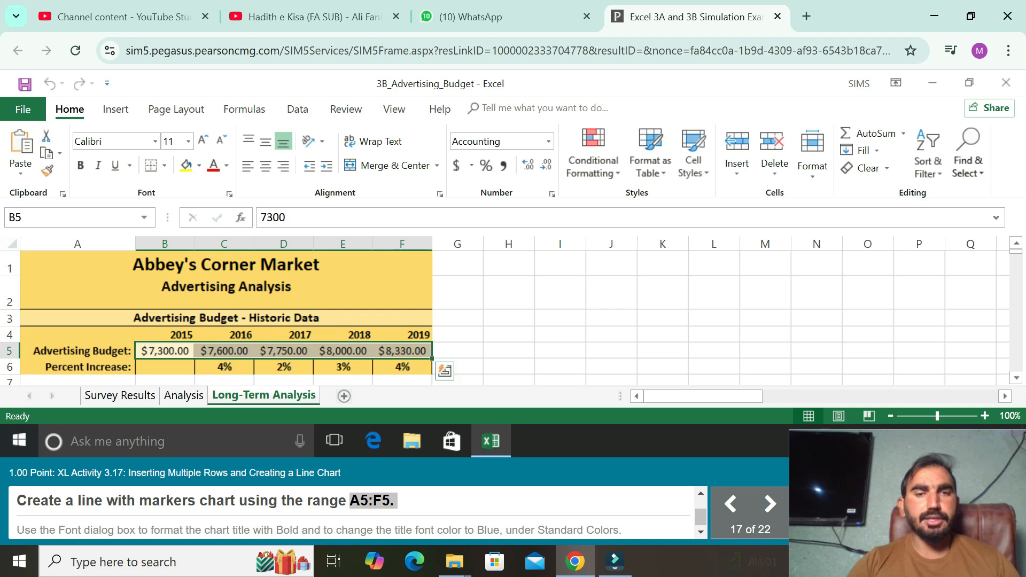
click(115, 110)
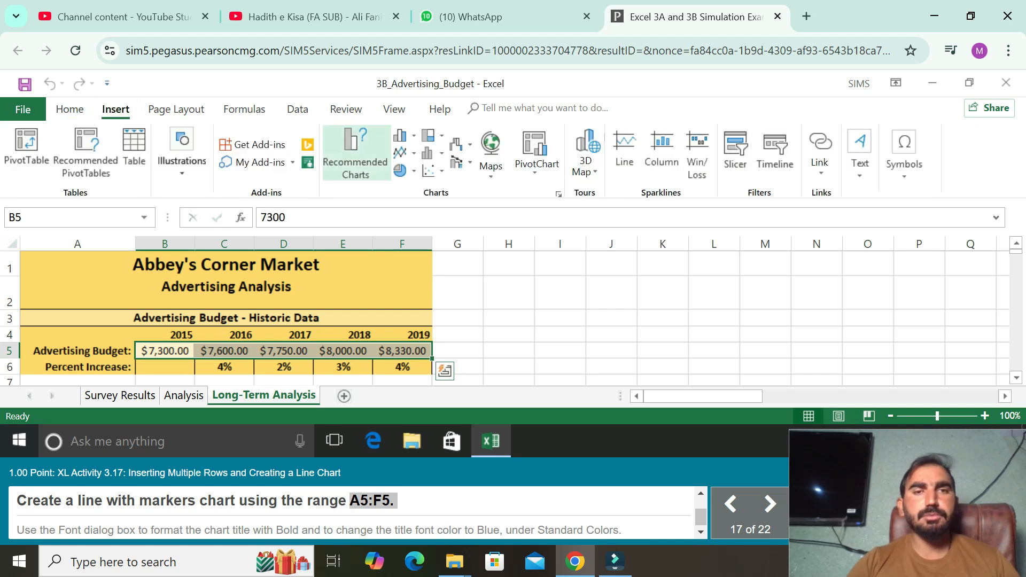
click(355, 154)
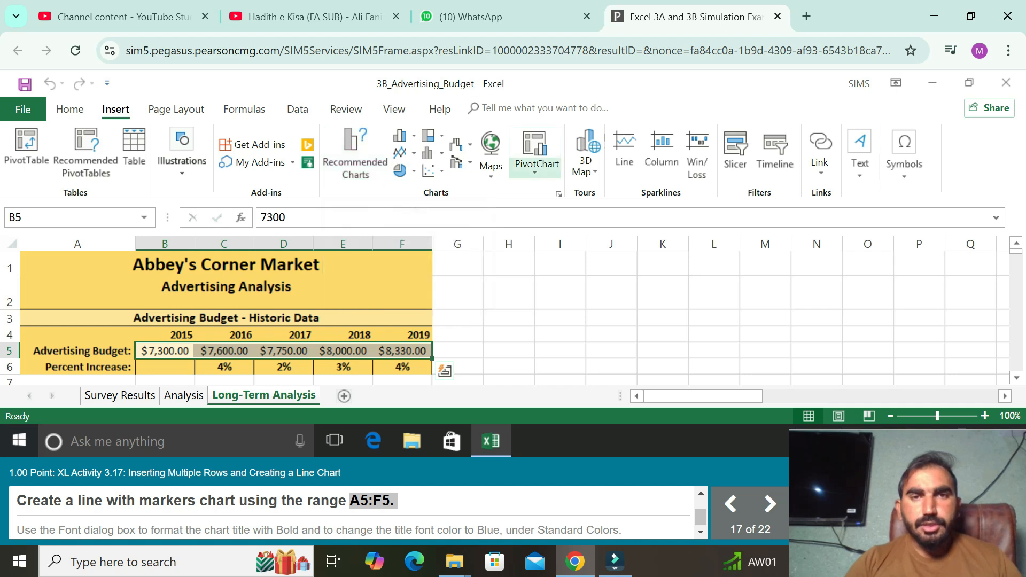
click(459, 162)
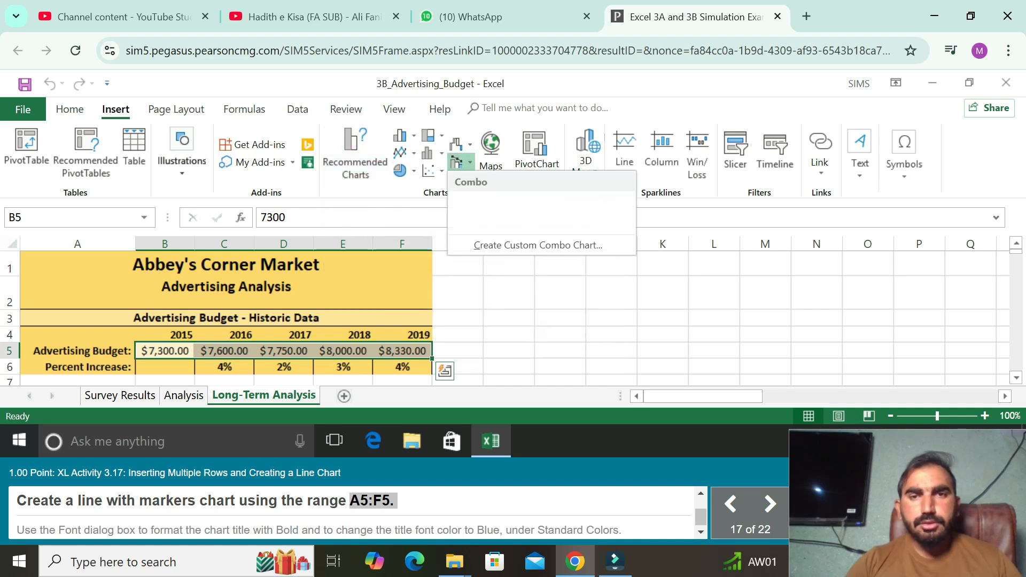
click(409, 154)
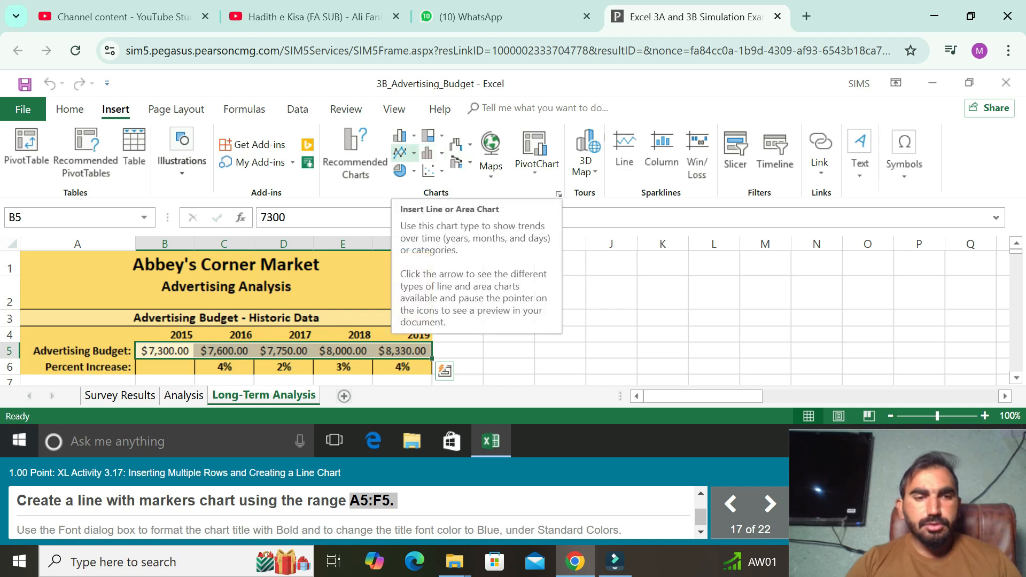
click(409, 153)
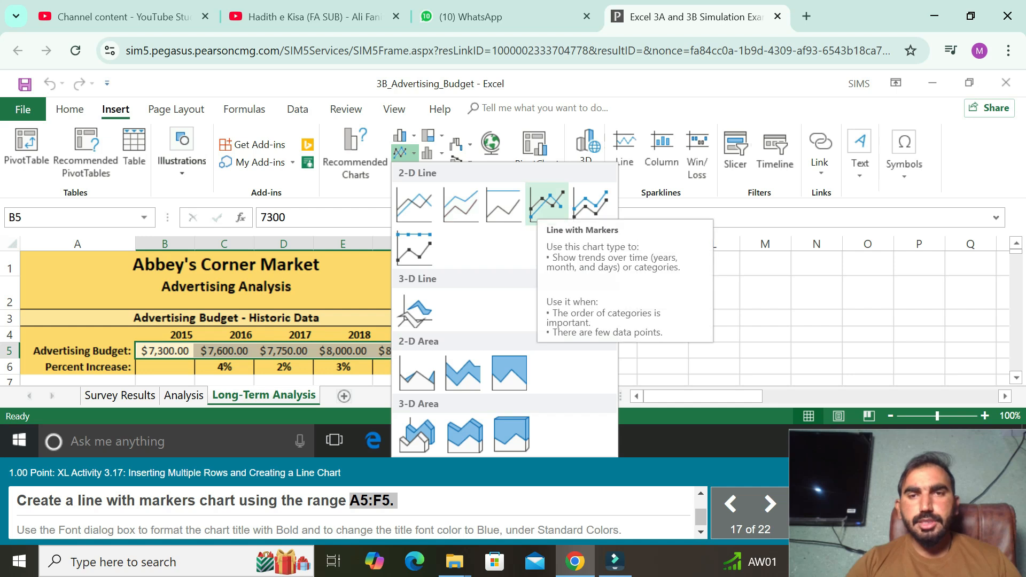
click(547, 203)
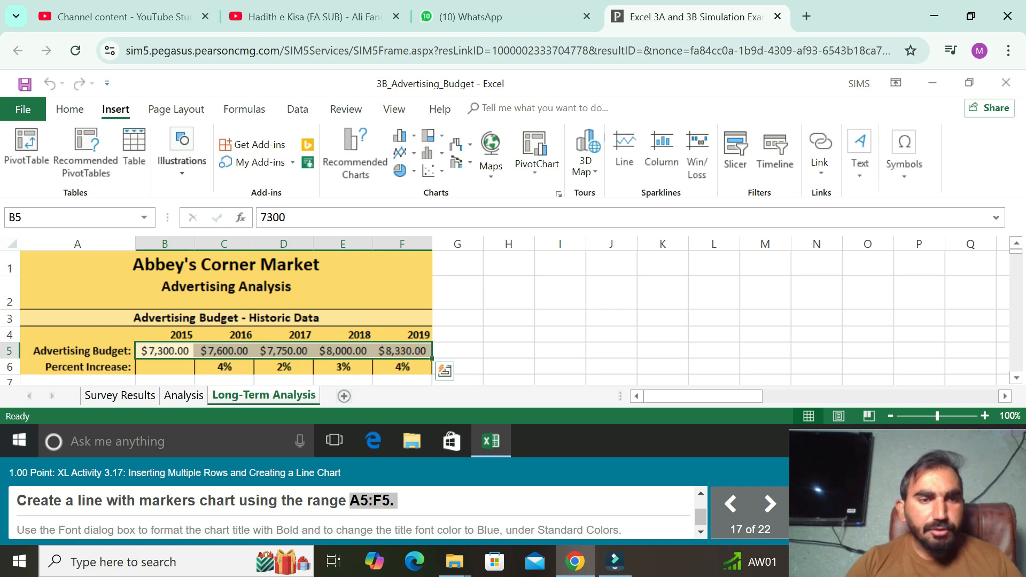
Step: Insert a Line with Markers chart using the historic advertising budget range A5:F5
drag(78, 351, 402, 351)
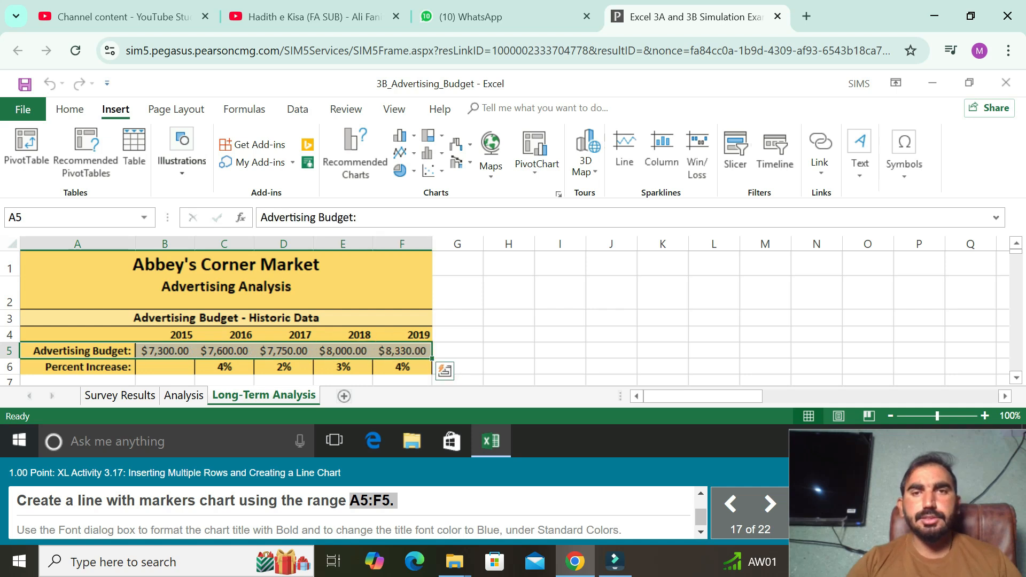
click(403, 154)
click(547, 204)
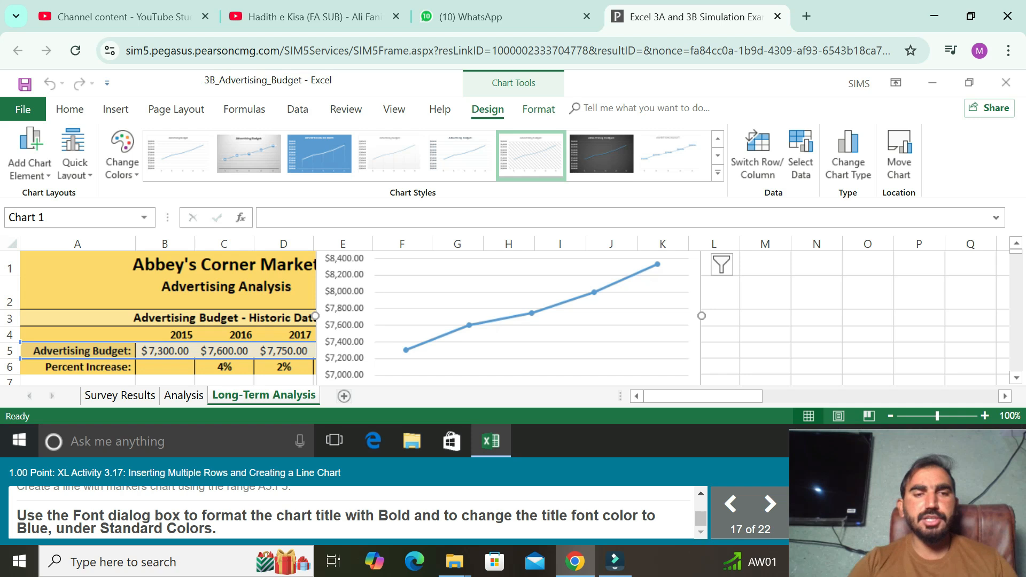
Step: Format the line chart's title as Bold and set its font color to Blue from the standard colors
drag(1016, 251, 1015, 244)
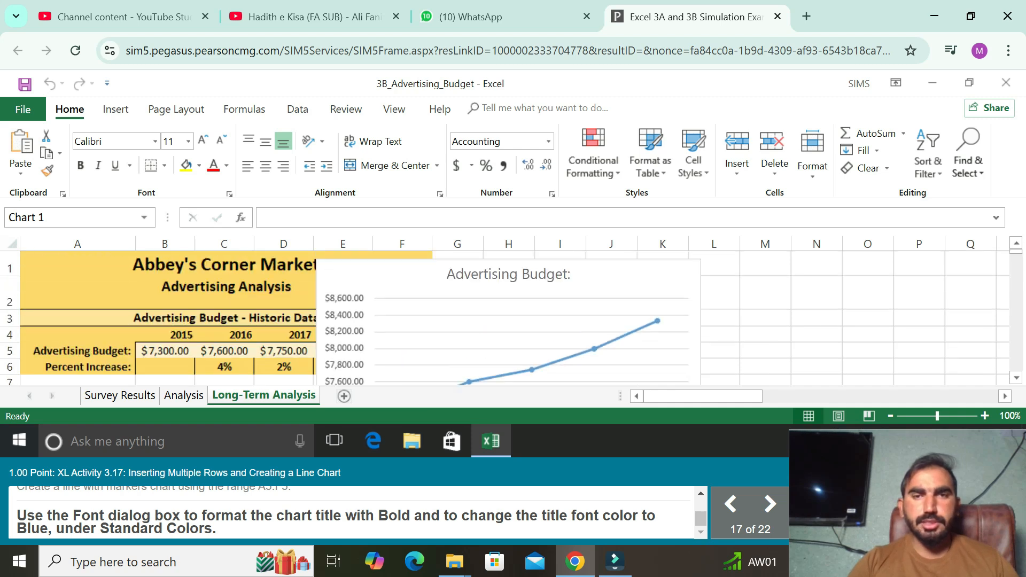
click(508, 274)
drag(568, 274, 445, 274)
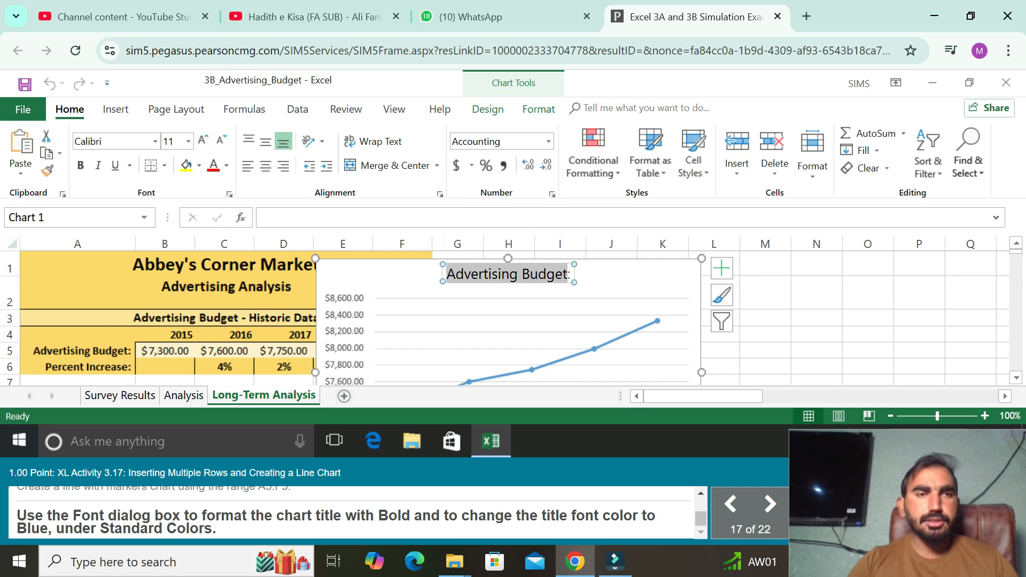
click(80, 165)
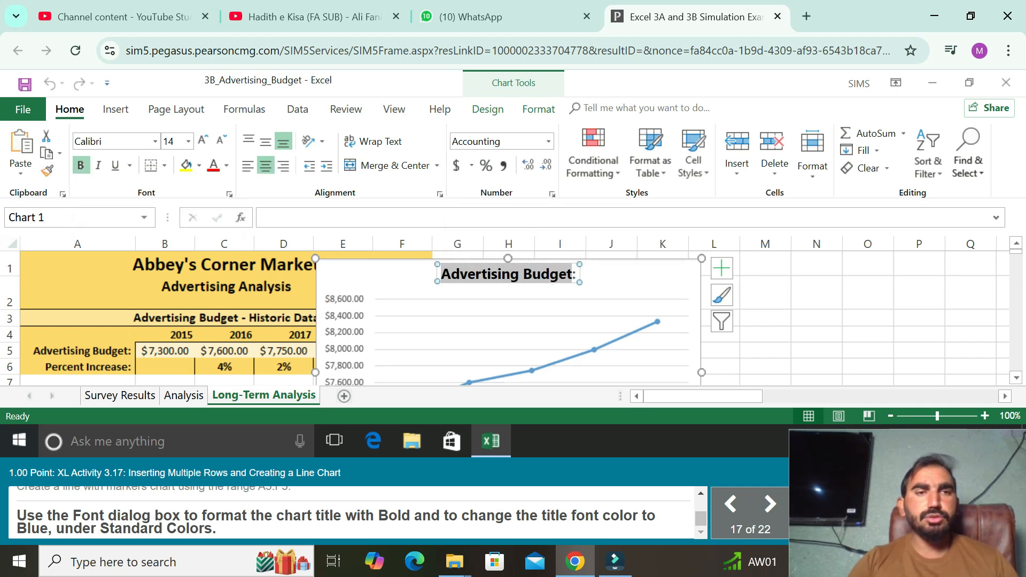
click(227, 165)
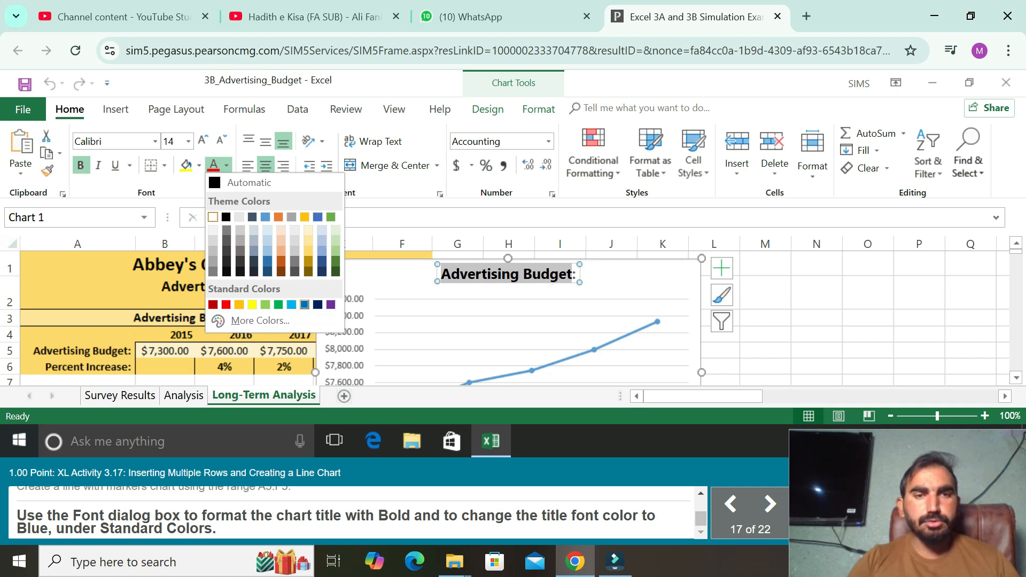
click(304, 304)
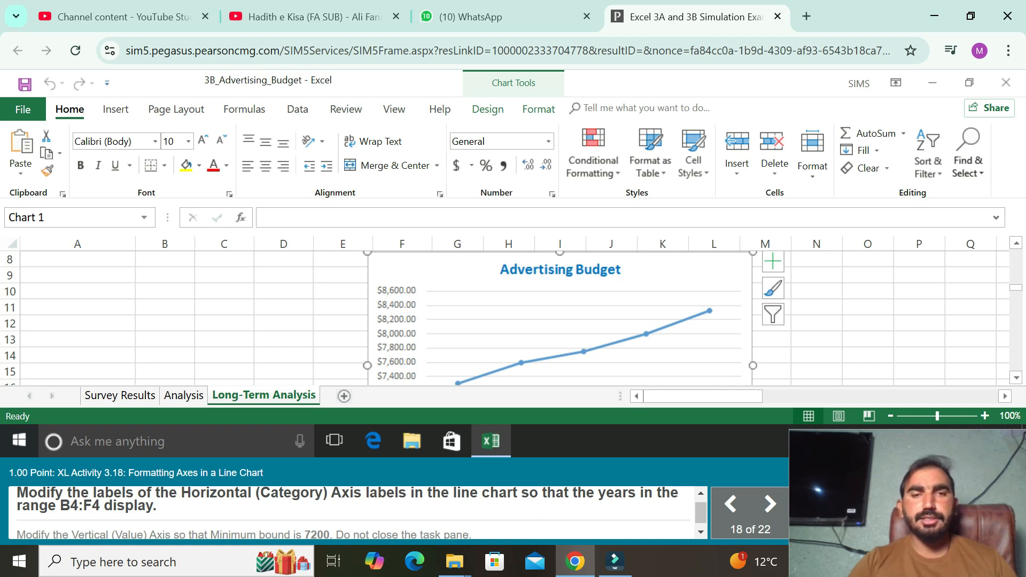
Step: Set the line chart's horizontal axis labels to the years in the range B4:F4
drag(1016, 288, 1015, 320)
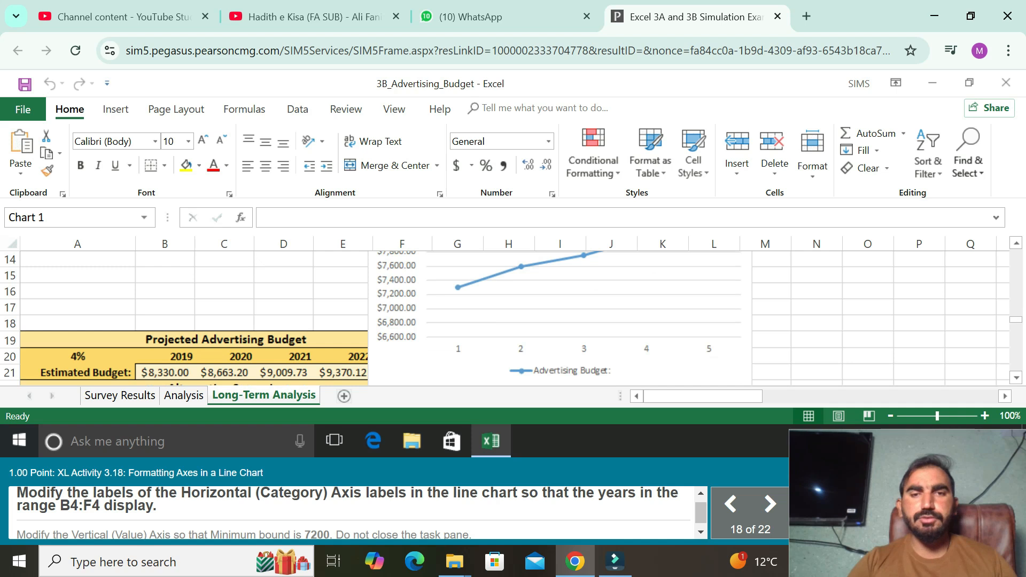
click(583, 349)
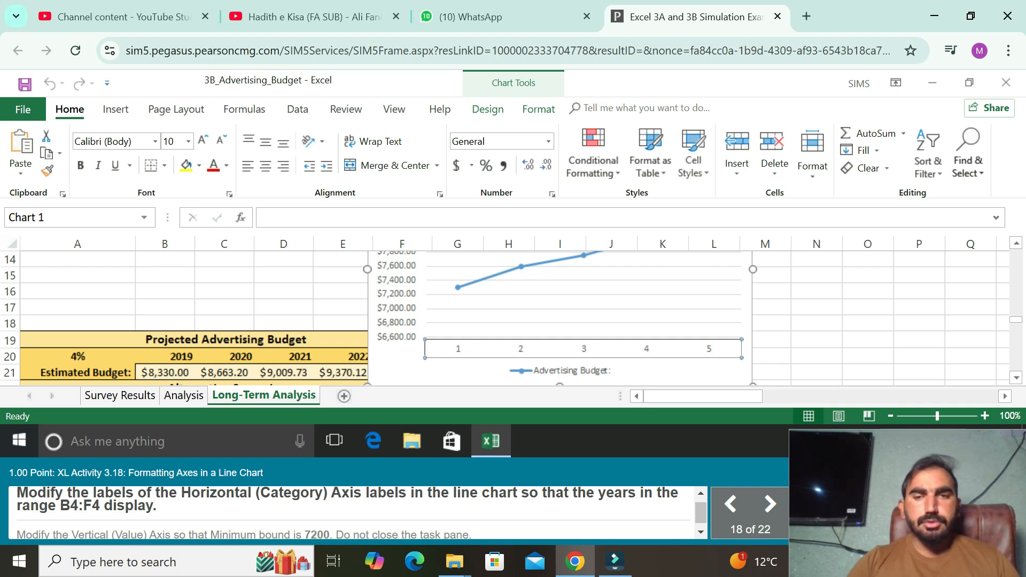
right_click(582, 348)
click(632, 441)
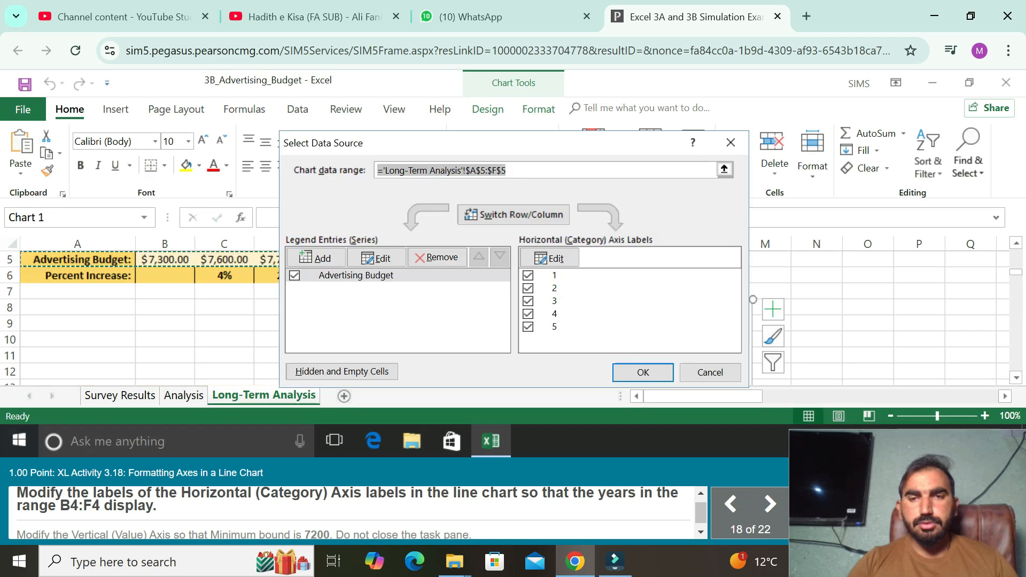
click(549, 259)
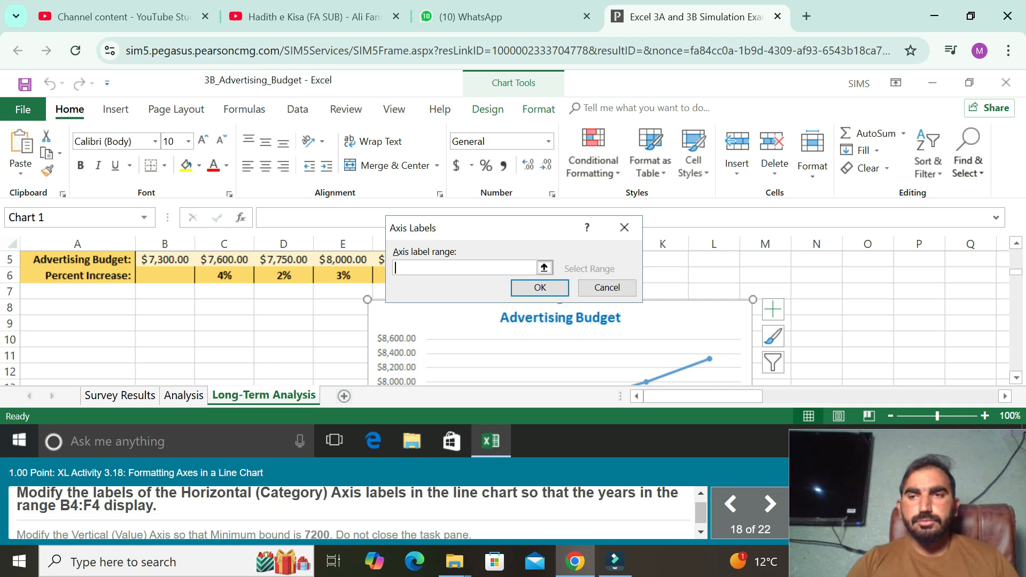
scroll(515, 331, up, 1)
drag(164, 276, 402, 276)
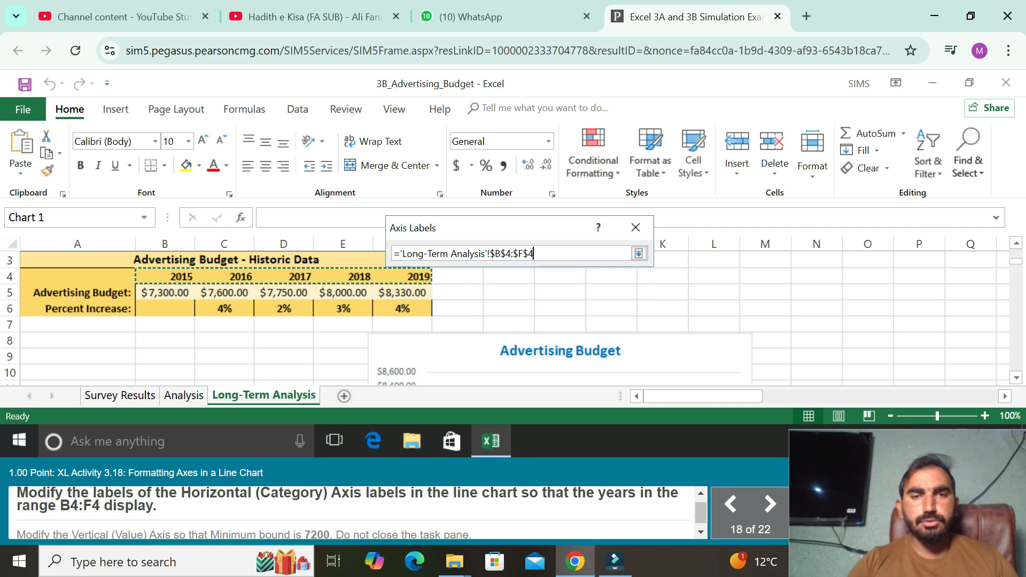
click(536, 288)
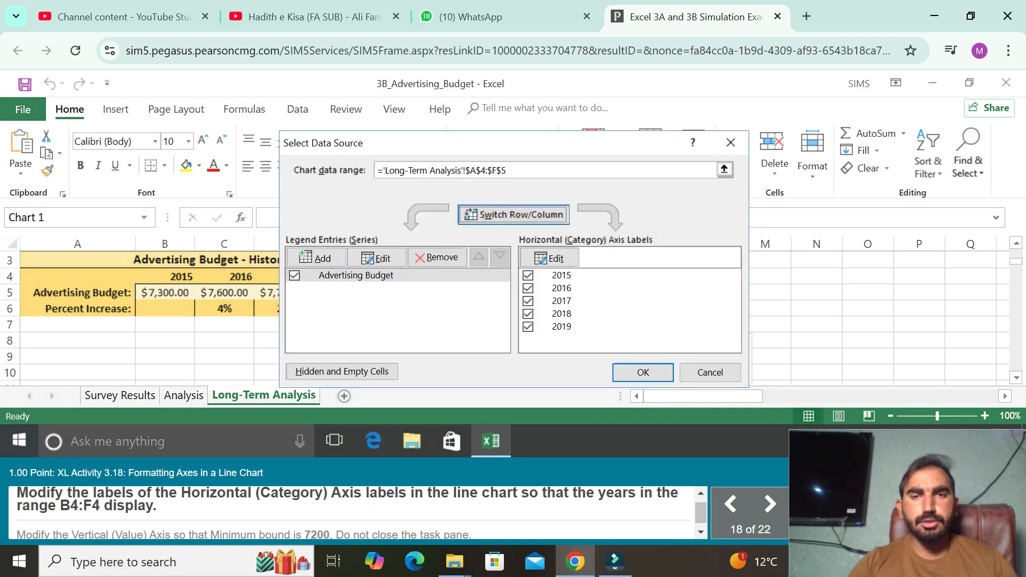
click(643, 372)
Step: Set the minimum bound of the line chart's vertical value axis to 7200, leaving the Format Axis pane open
scroll(577, 342, down, 2)
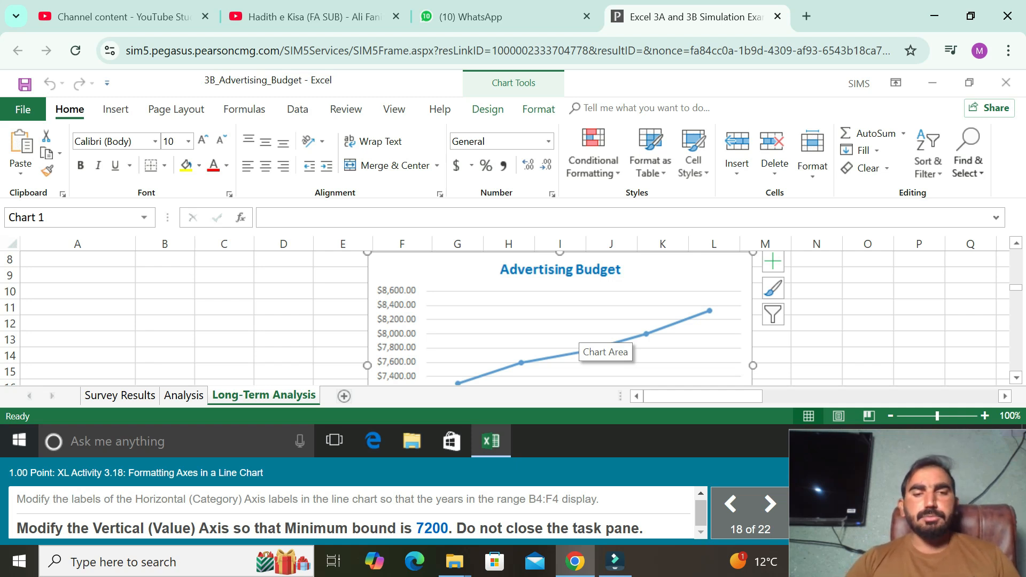
click(397, 333)
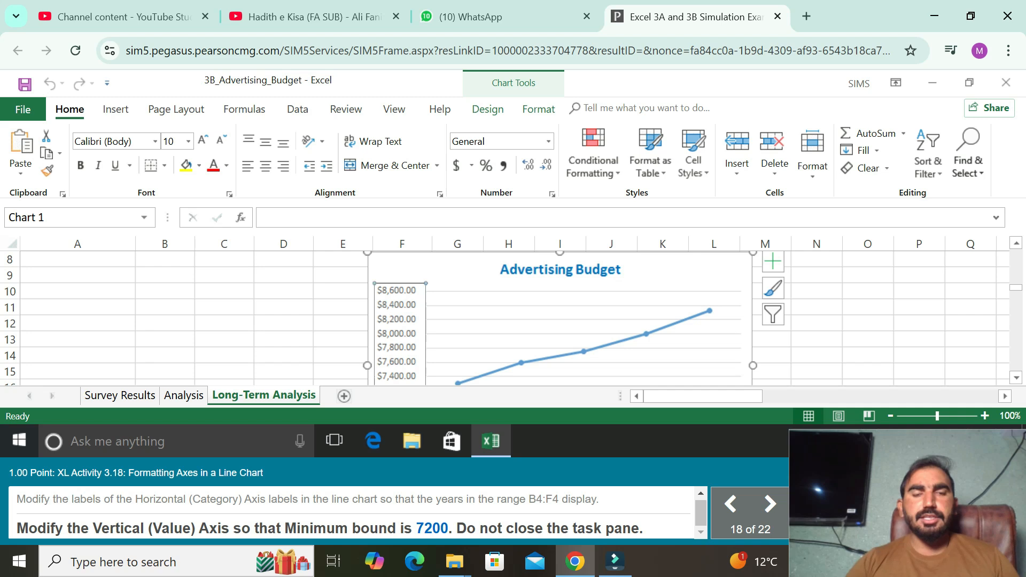
right_click(388, 317)
click(427, 496)
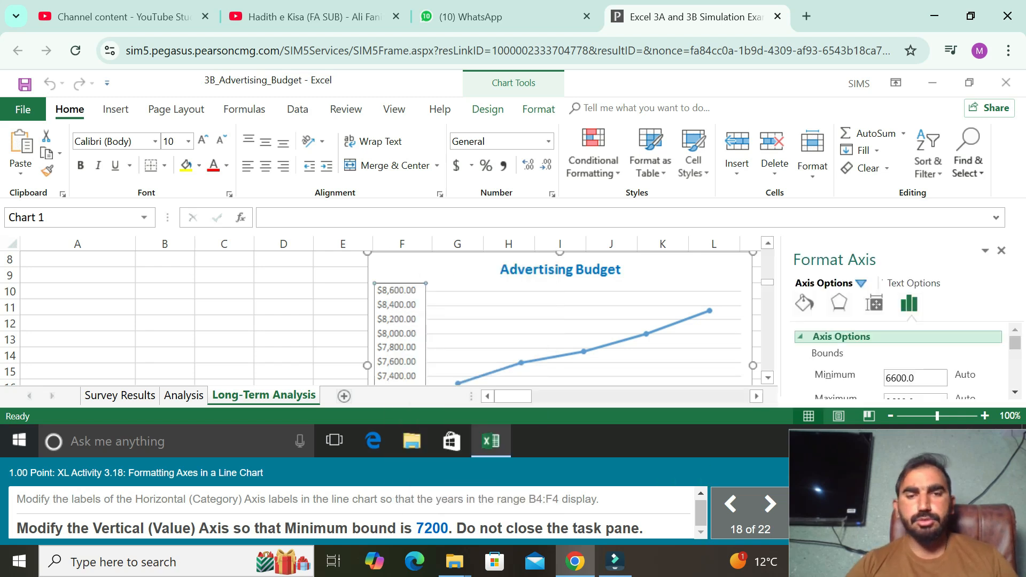
click(897, 378)
key(BackSpace)
key(BackSpace)
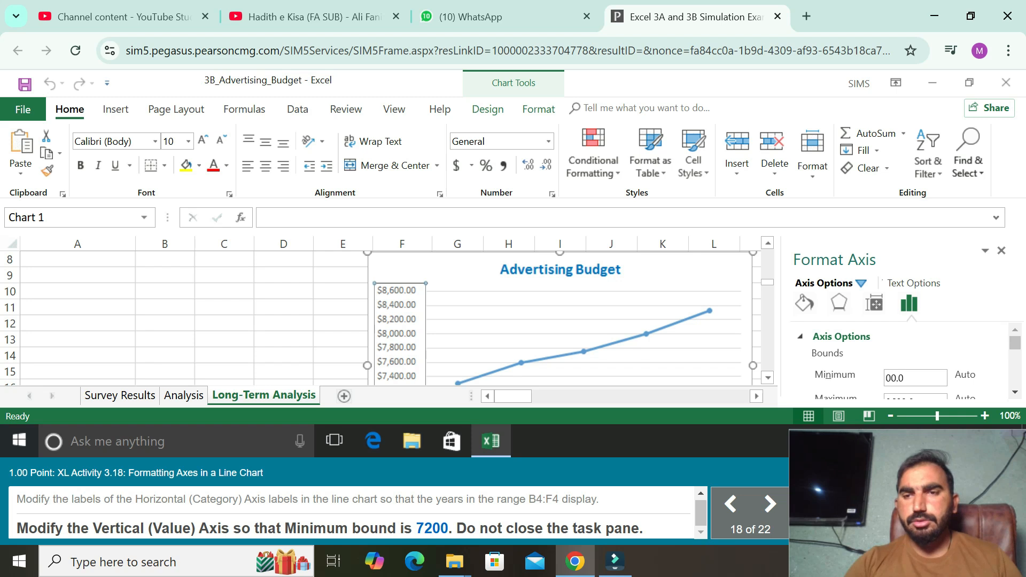
text(723)
key(BackSpace)
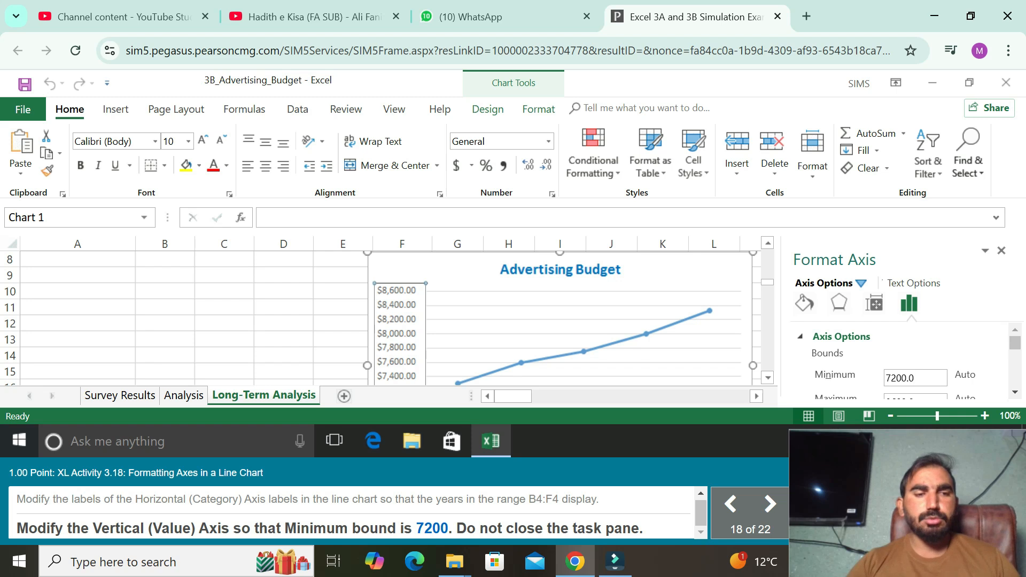
key(BackSpace)
key(BackSpace)
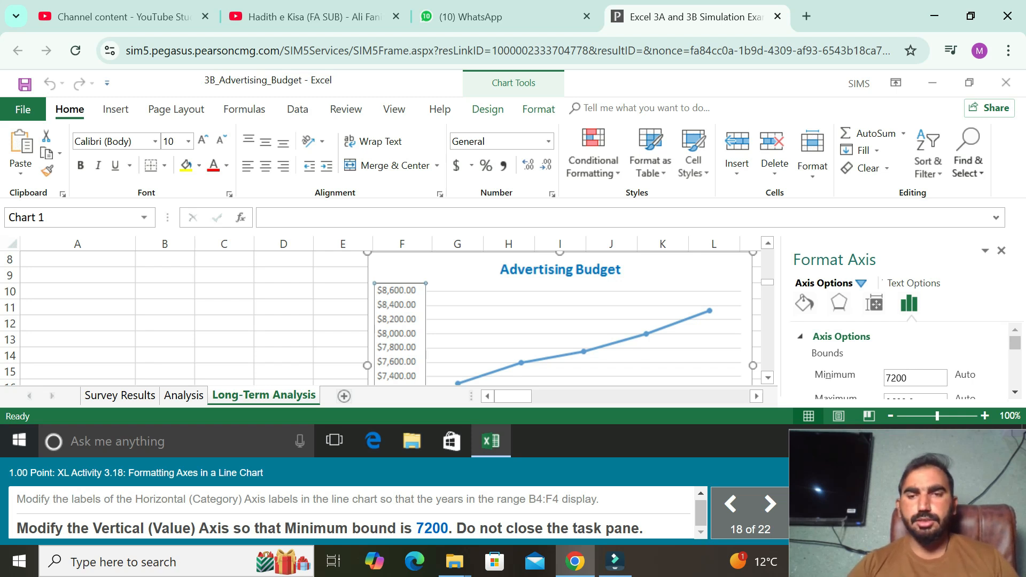
key(Return)
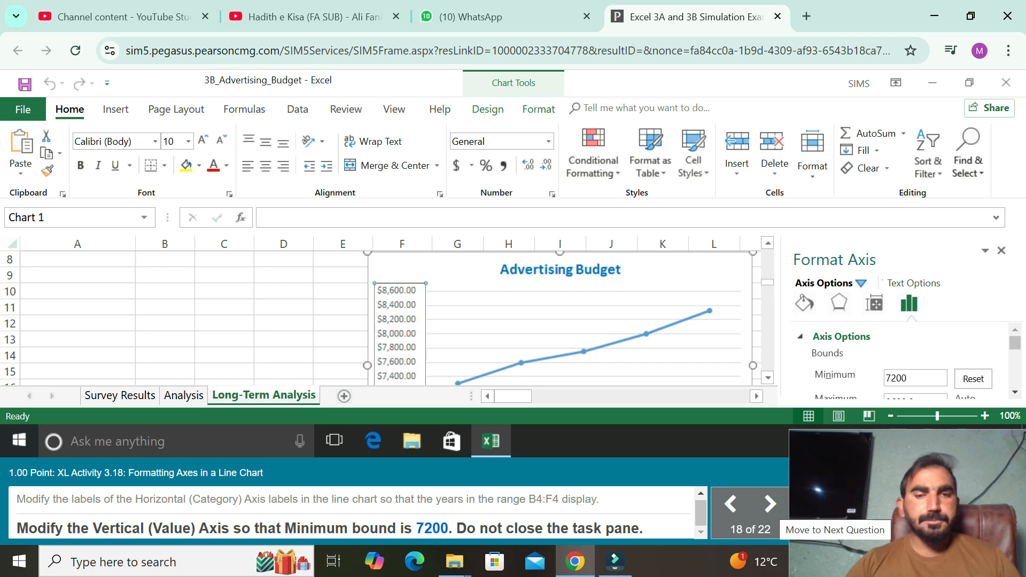
Step: Move to question 19 and set the line chart's chart area to a picture or texture fill
click(769, 504)
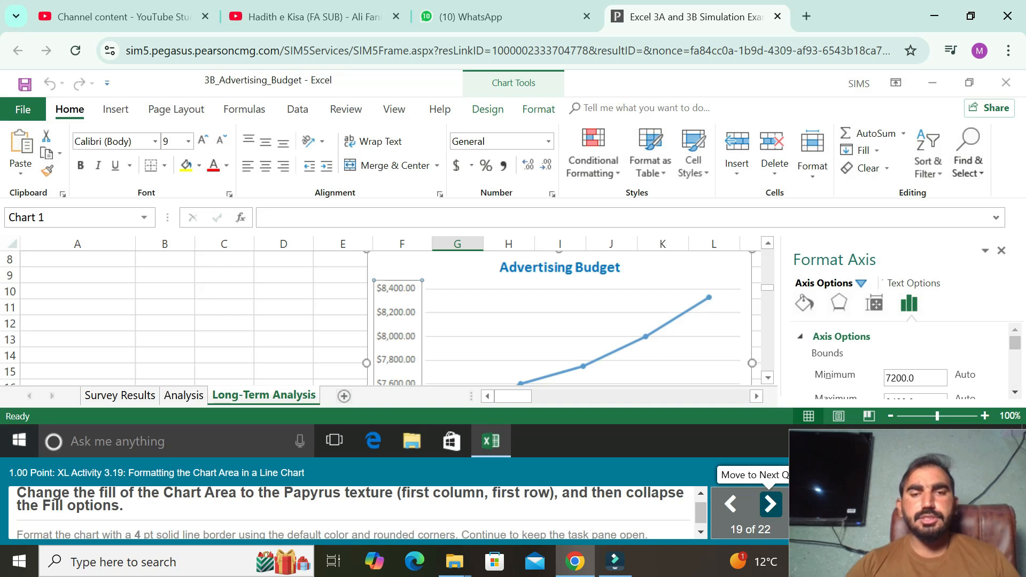
click(523, 336)
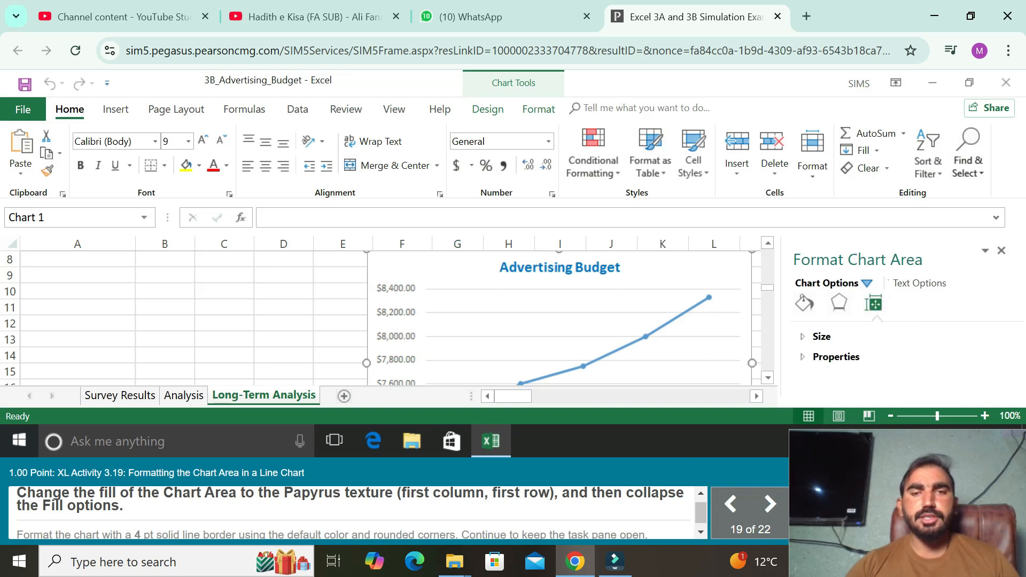
right_click(523, 336)
click(804, 303)
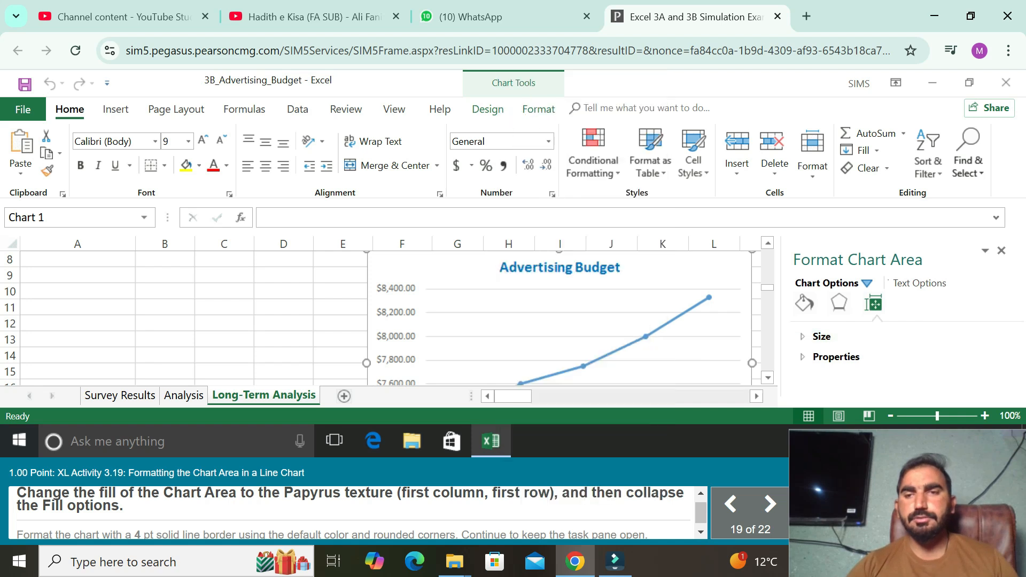
click(804, 303)
click(819, 336)
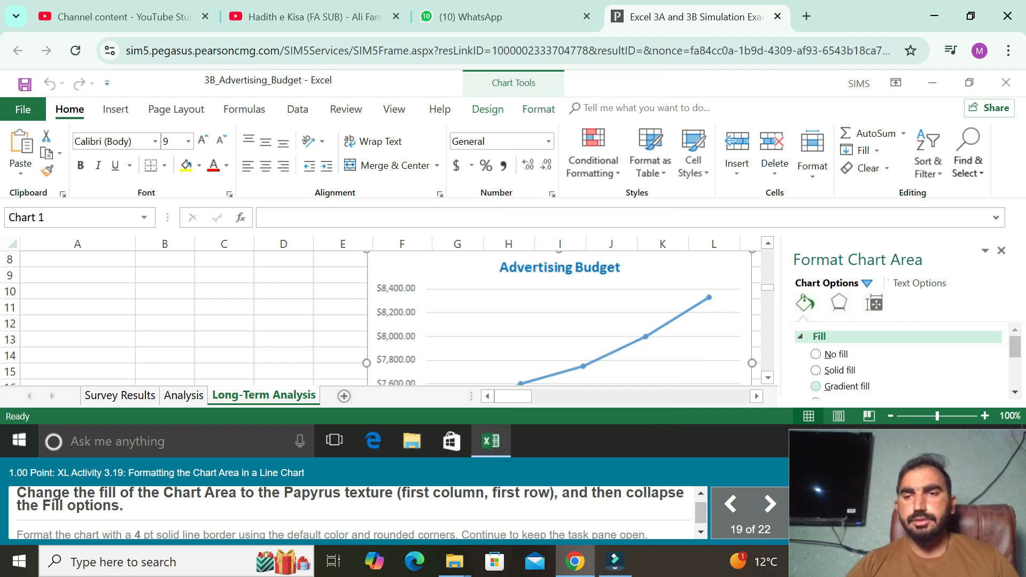
scroll(833, 368, down, 2)
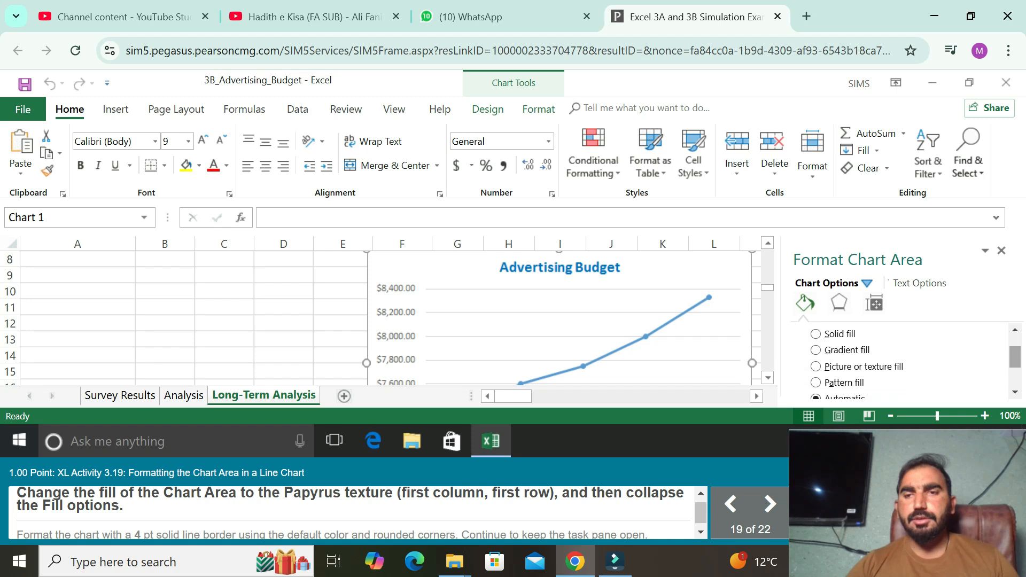
click(816, 366)
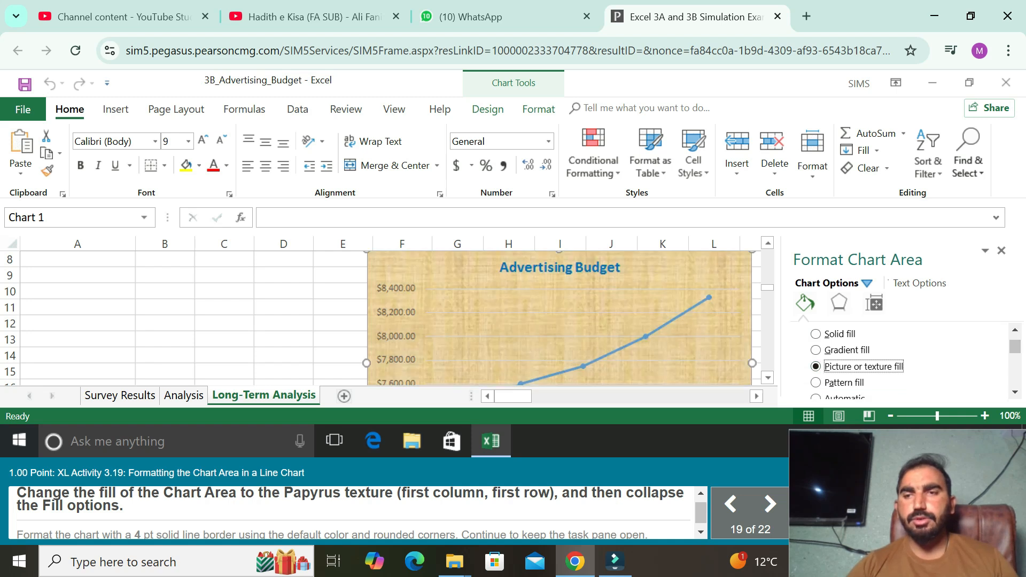
Step: Apply the Papyrus texture to the line chart's chart area fill
scroll(903, 358, down, 5)
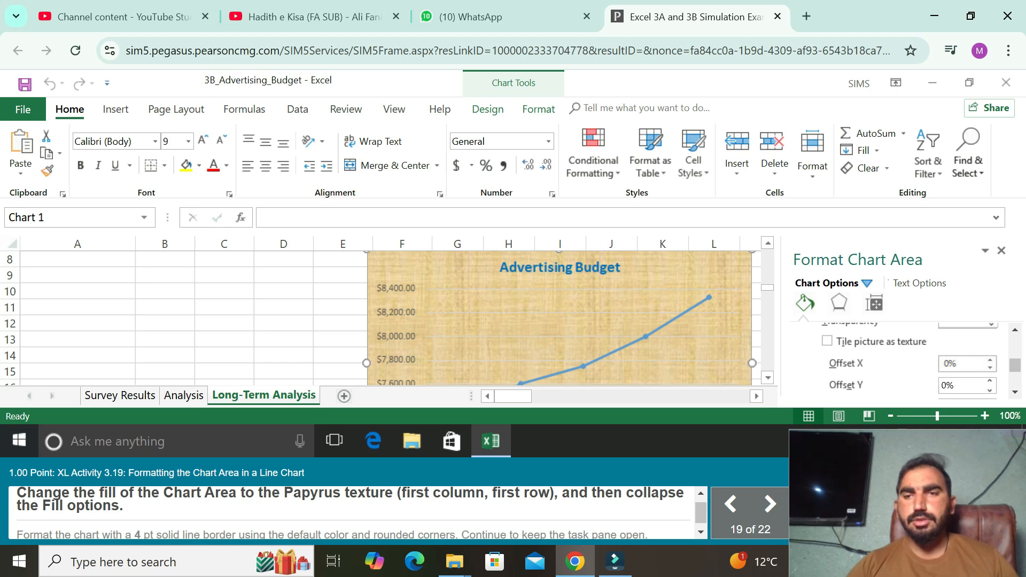
scroll(903, 358, down, 5)
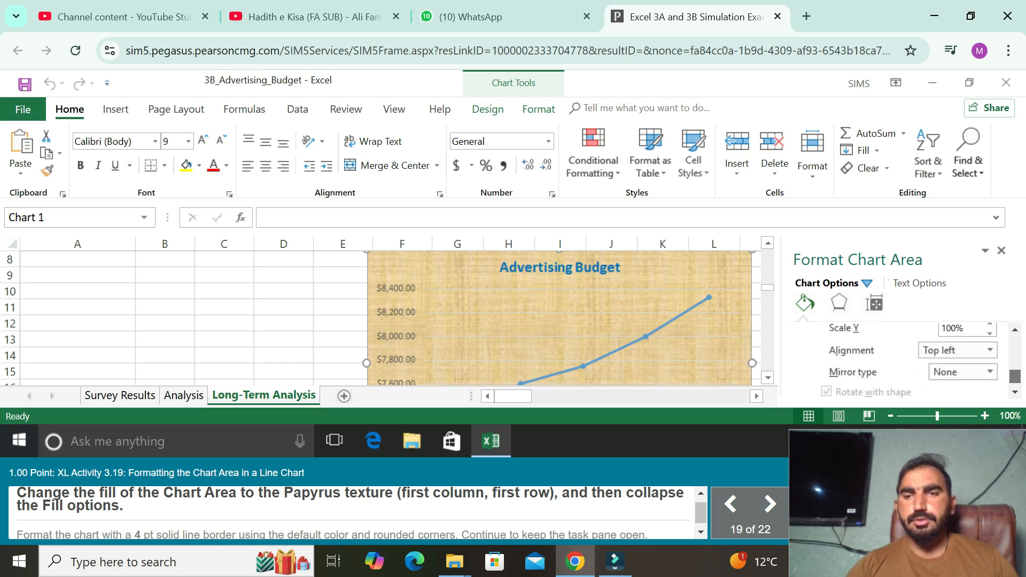
scroll(902, 358, up, 4)
scroll(903, 358, up, 3)
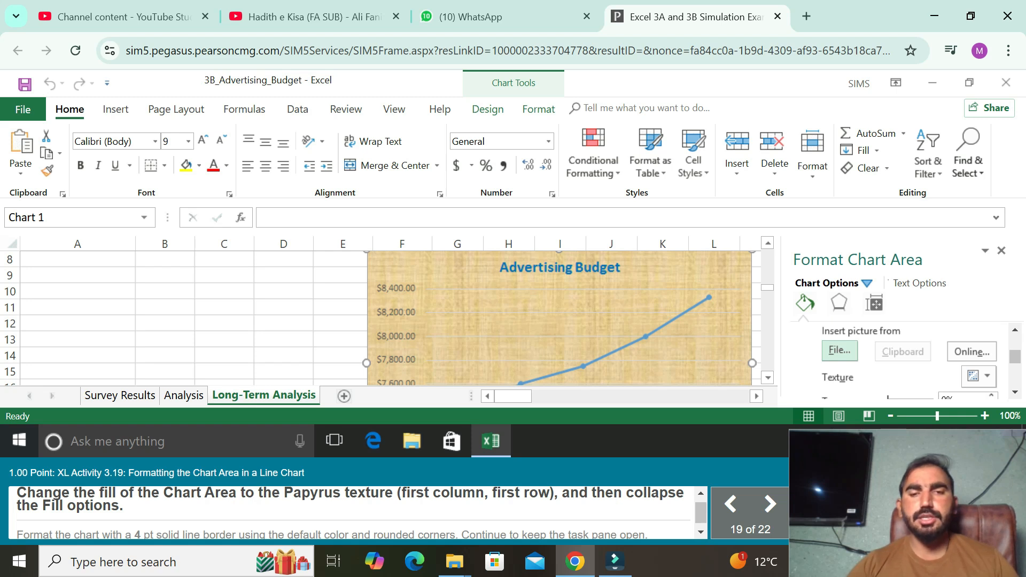
click(979, 375)
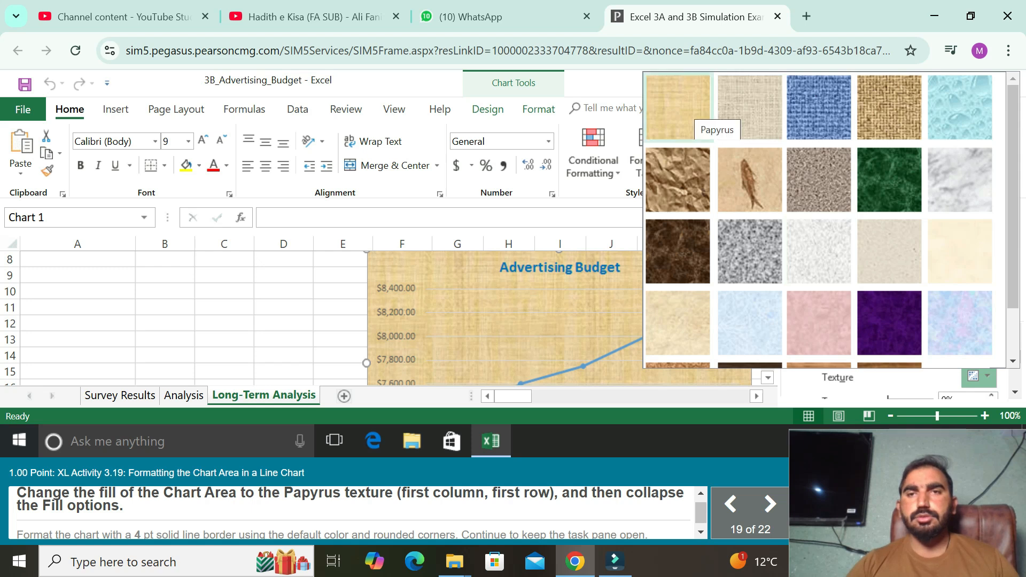
click(686, 110)
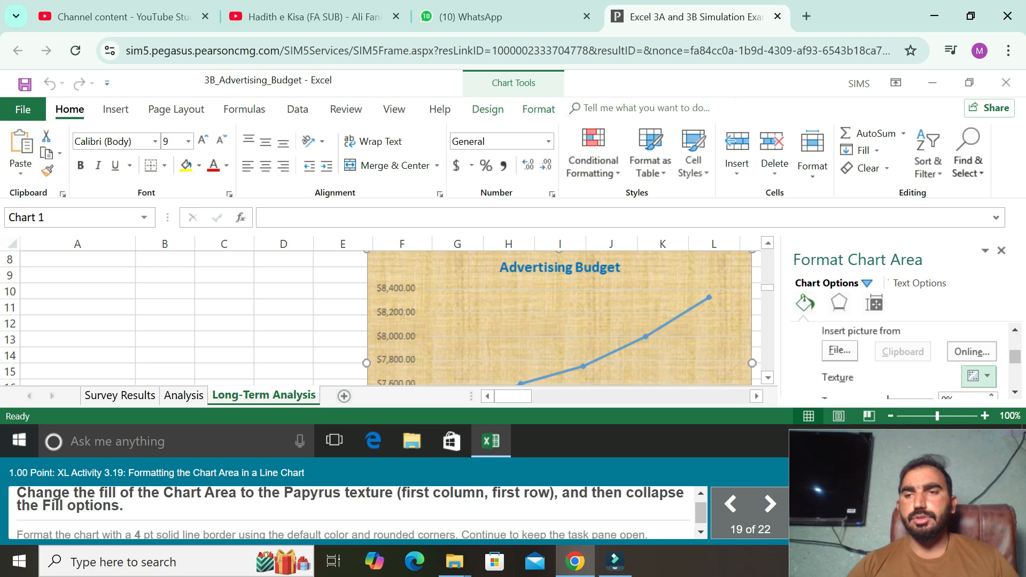
drag(1015, 357, 1014, 349)
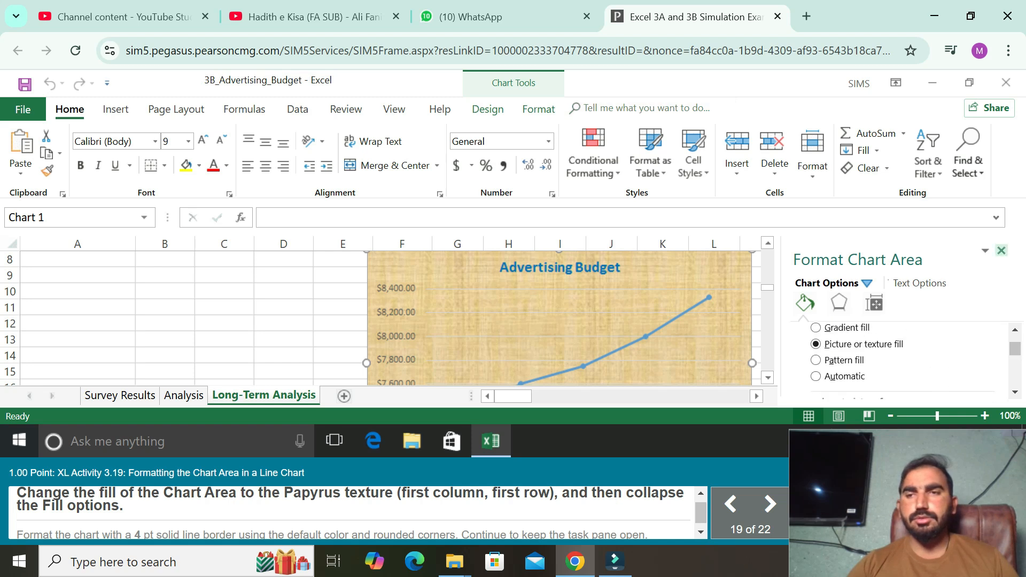
click(1001, 250)
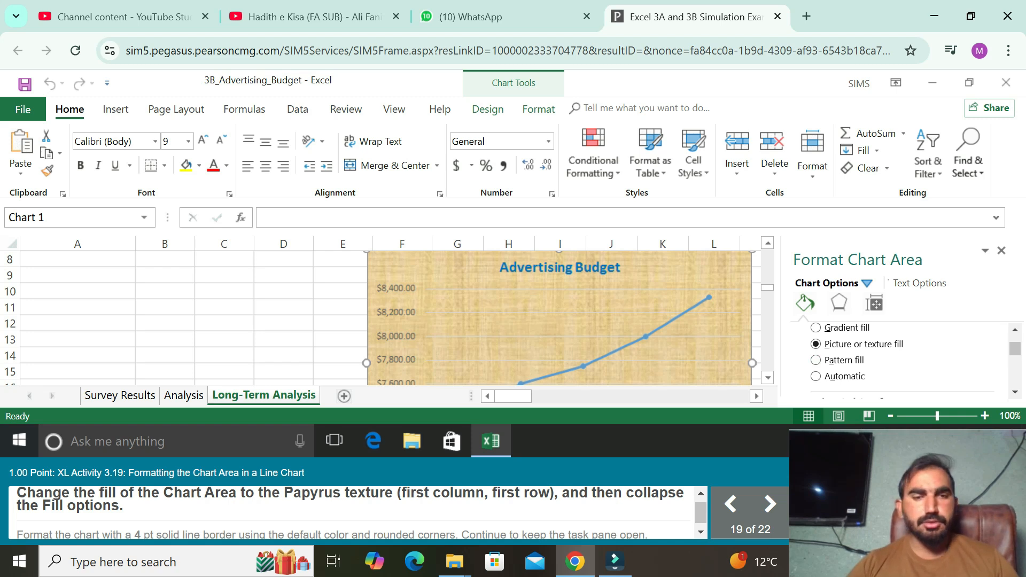
scroll(903, 355, down, 3)
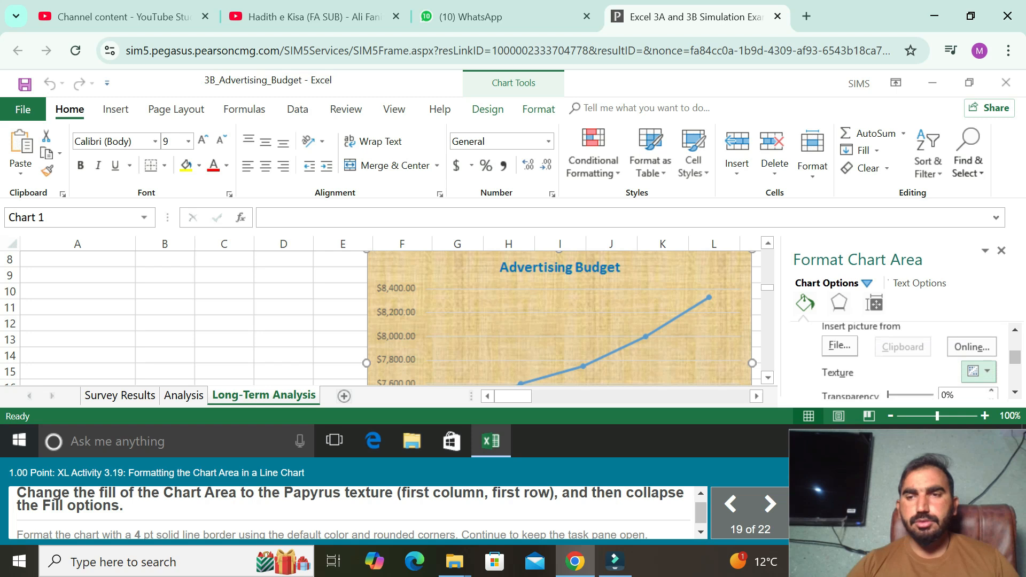
click(978, 371)
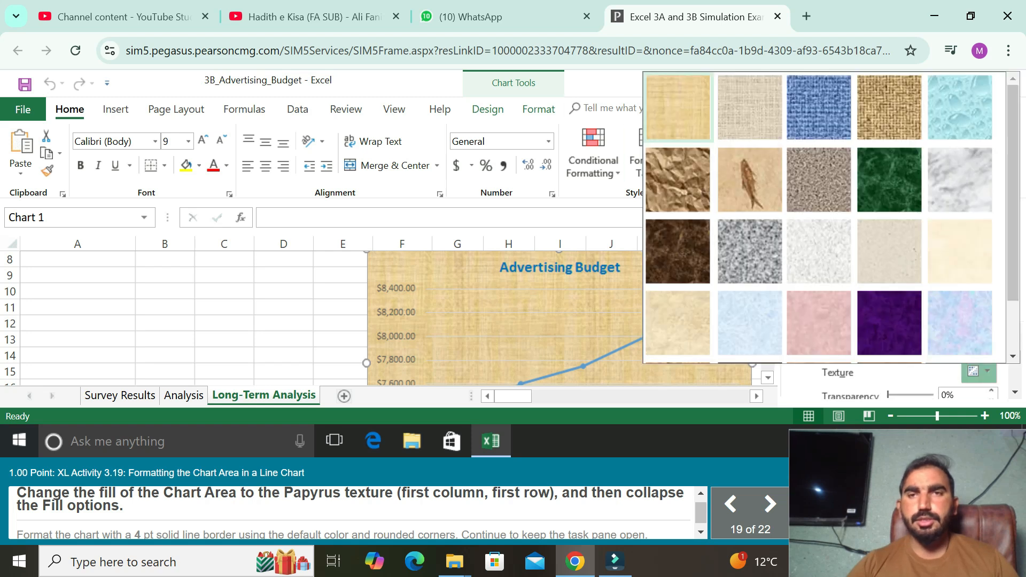
click(678, 107)
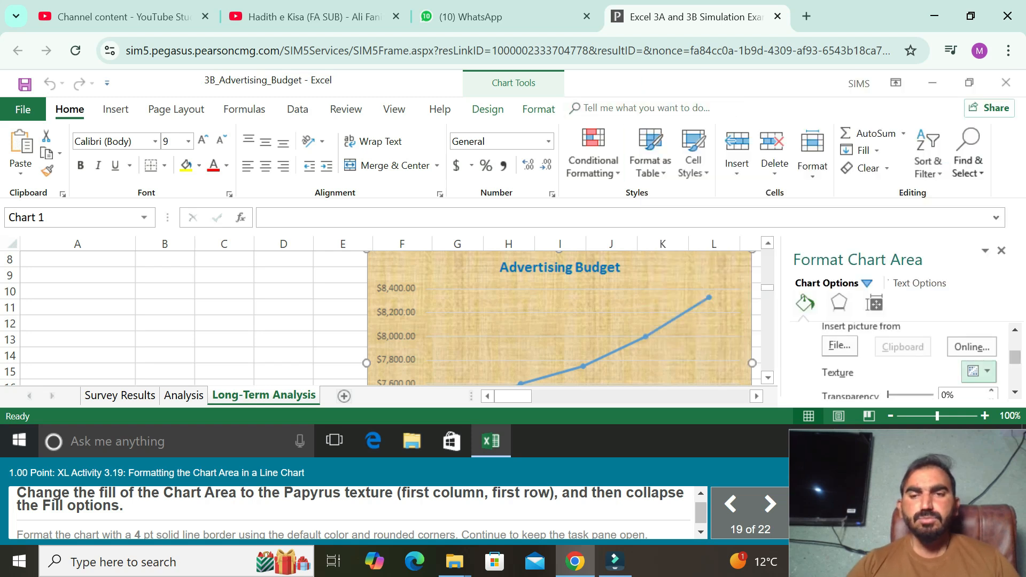
Step: Move to question 20 and set the chart area border's width to 2 pt, keeping the default color
click(770, 503)
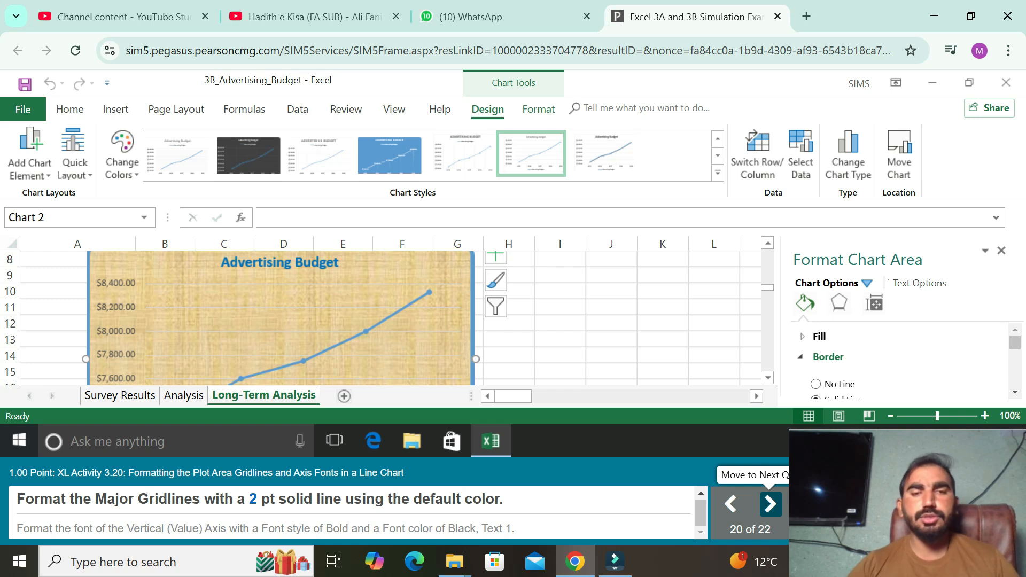
scroll(903, 363, down, 5)
scroll(903, 363, up, 3)
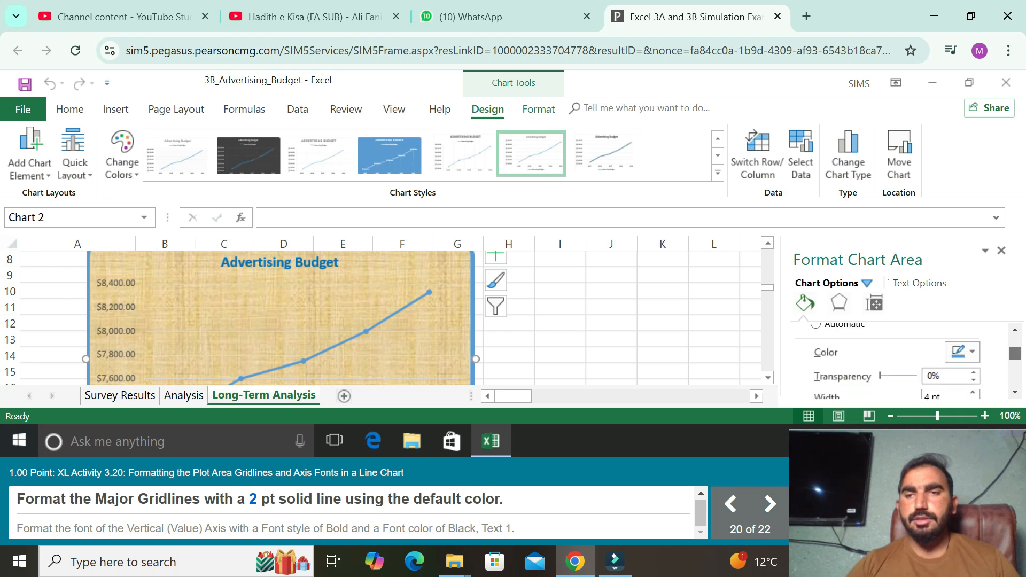
click(962, 360)
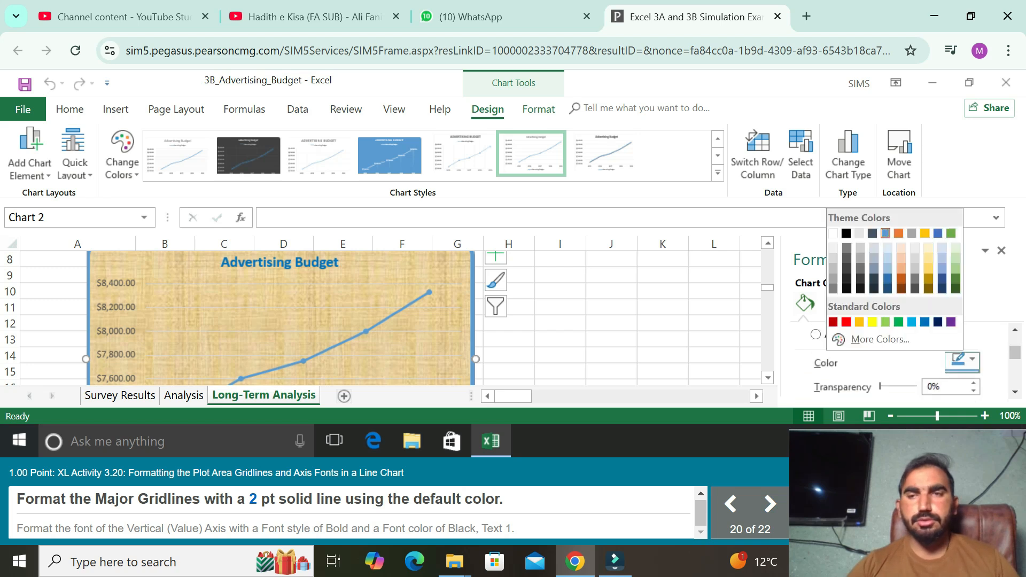
scroll(902, 363, down, 2)
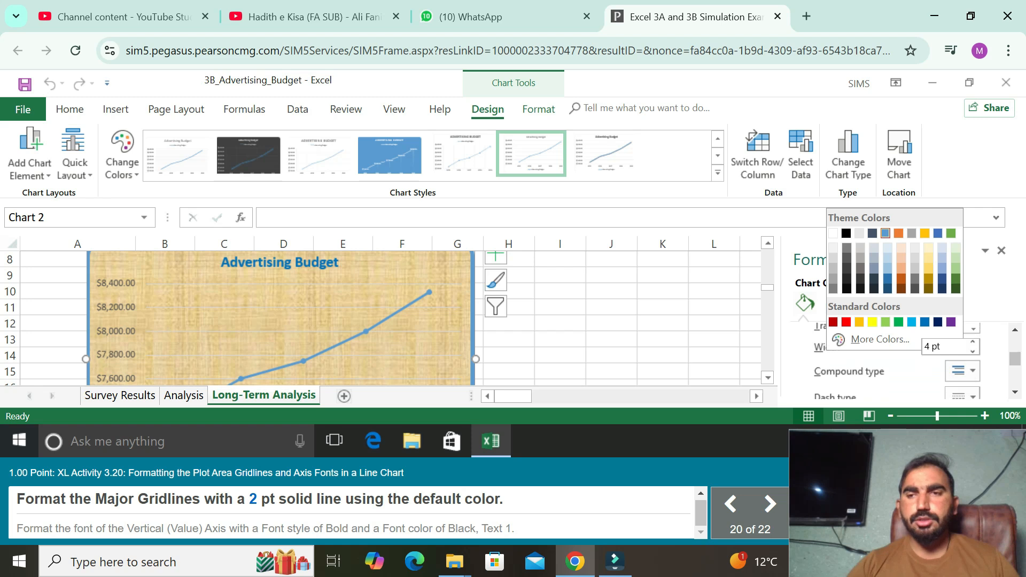
click(972, 351)
click(972, 351)
click(972, 351)
click(973, 351)
click(972, 351)
click(973, 351)
click(972, 351)
click(972, 351)
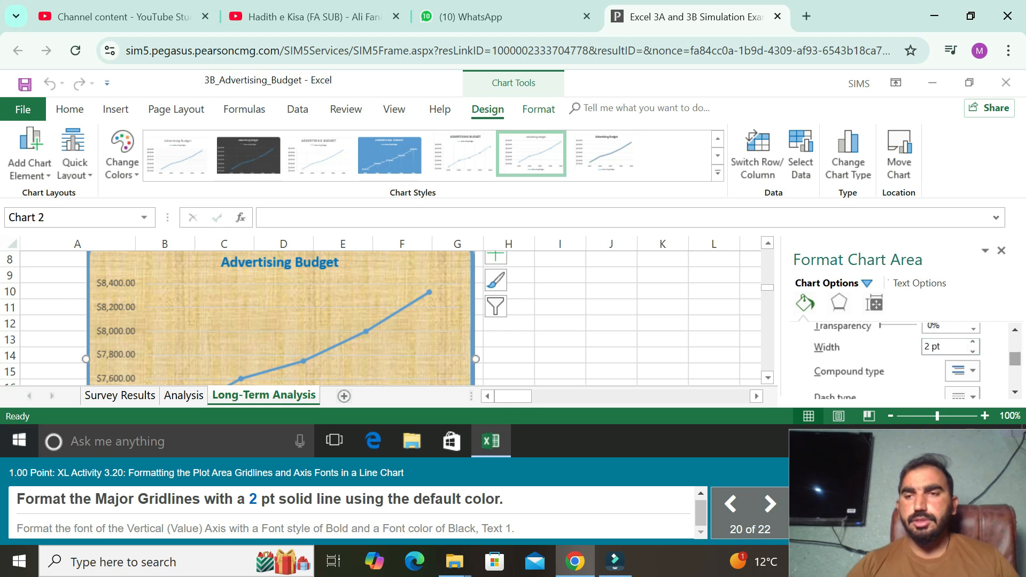
Step: Review the chart area's remaining border options, including arrow, join, dash and rounded corner settings
scroll(902, 360, down, 5)
scroll(903, 358, down, 3)
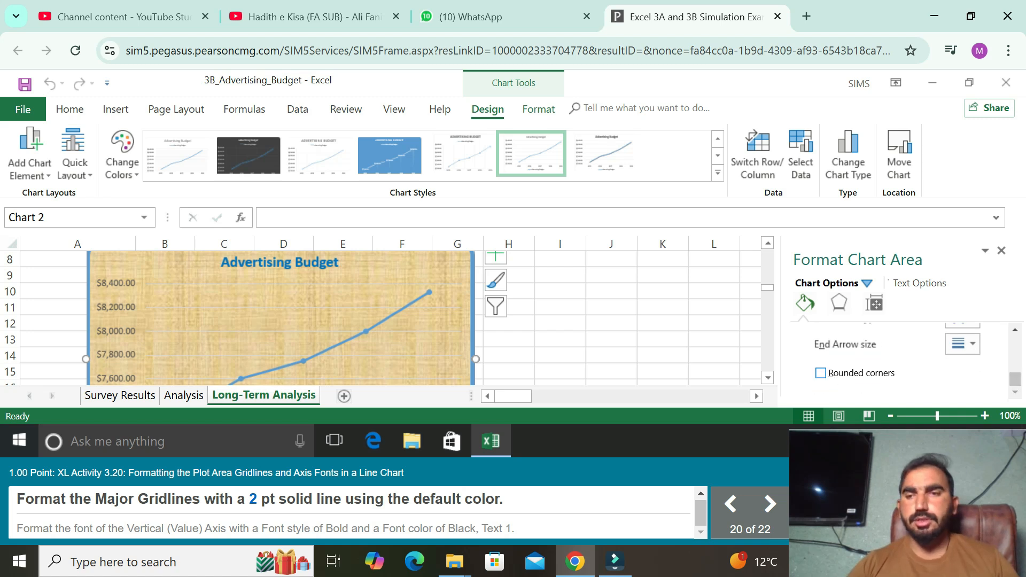
scroll(897, 358, up, 3)
scroll(903, 358, up, 2)
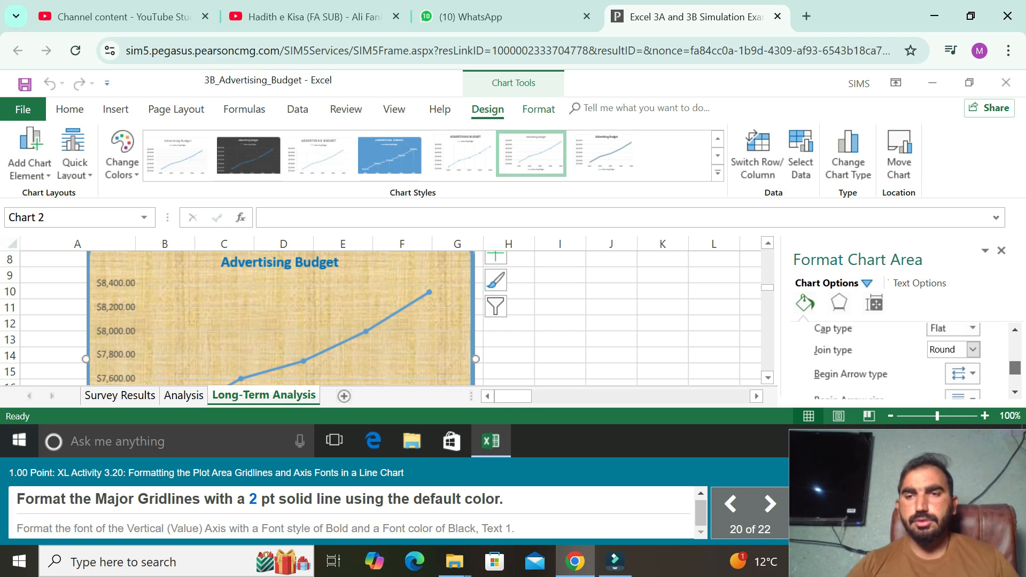
scroll(897, 358, up, 3)
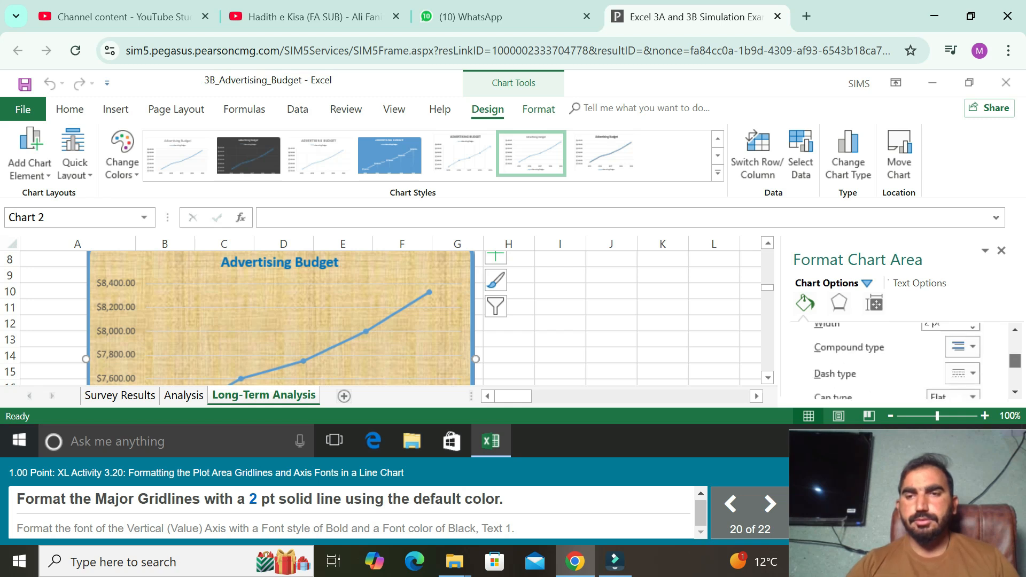
scroll(897, 358, up, 3)
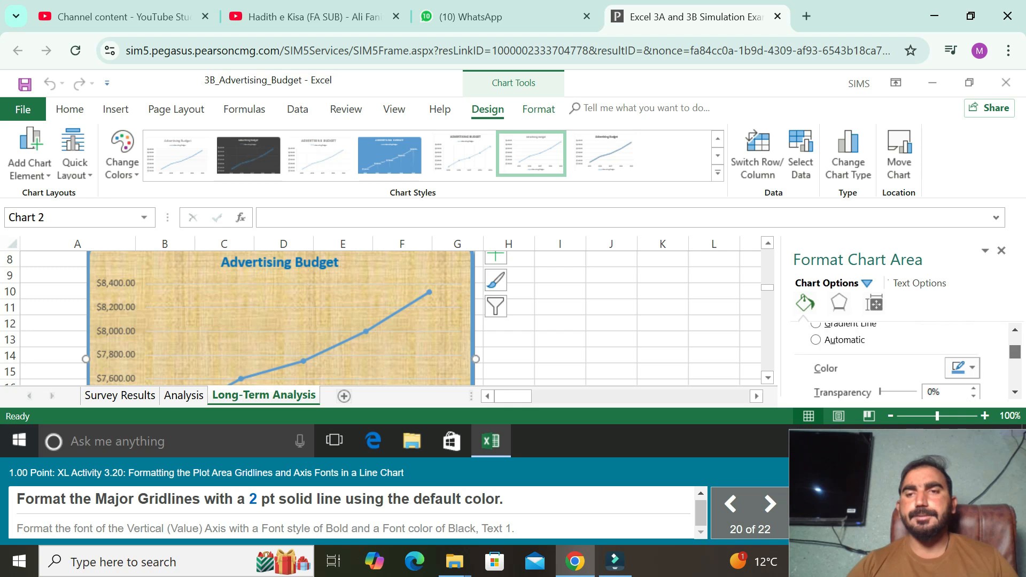
scroll(903, 358, up, 3)
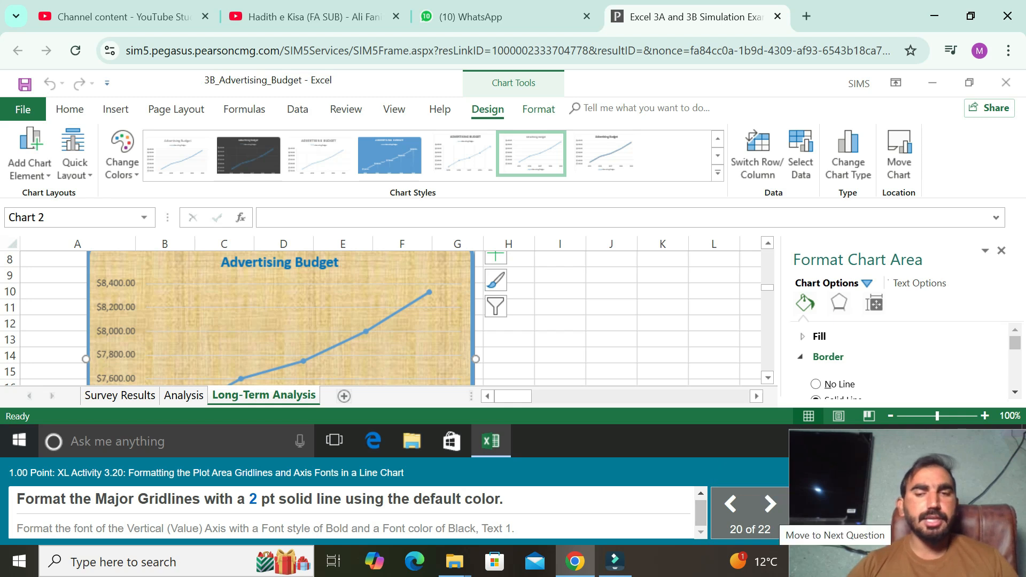
Step: Move to question 21 and insert a Filled Map chart from the range A3:B8 on the Advertising sheet
click(769, 504)
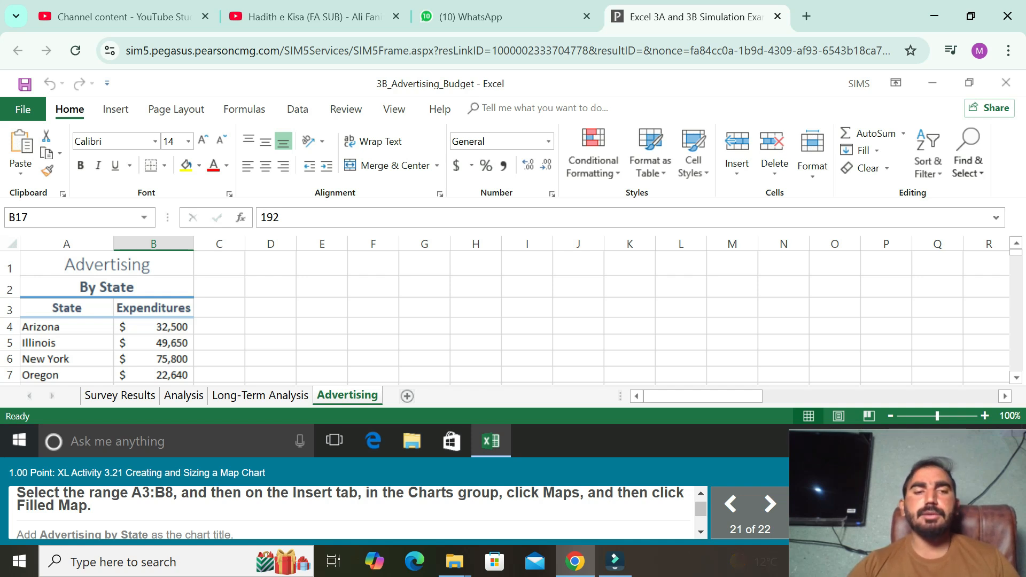
drag(67, 308, 174, 344)
click(115, 109)
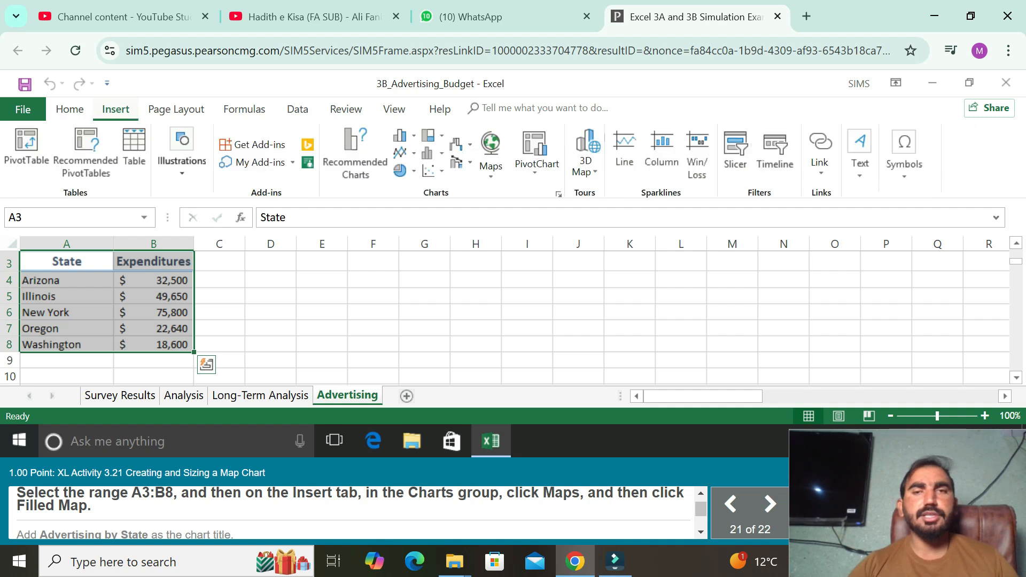
click(491, 155)
click(499, 223)
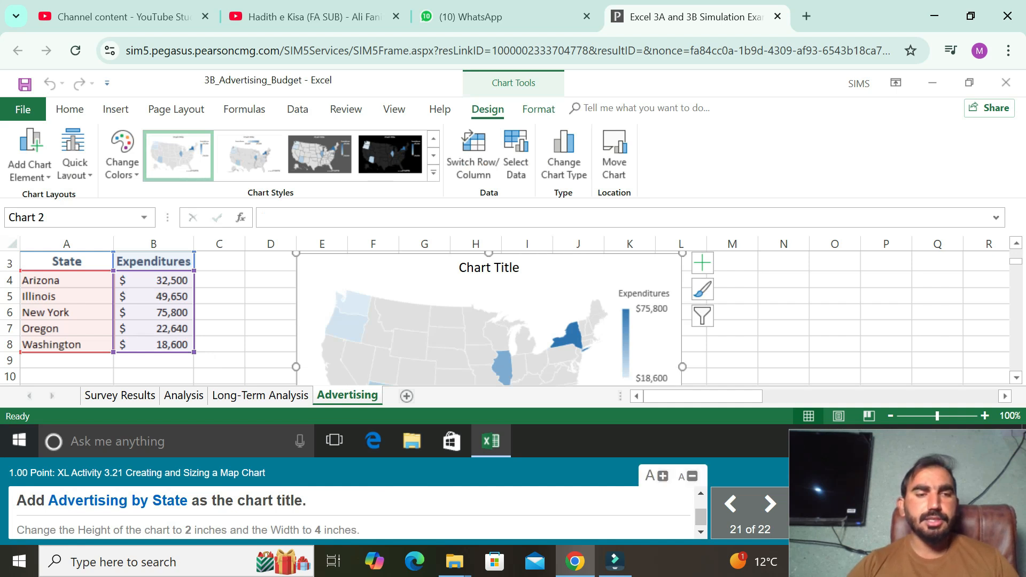
Step: Try to replace the map chart's title by pasting "Advertising by State" copied from the question instructions
drag(48, 509, 187, 509)
key(ctrl+c)
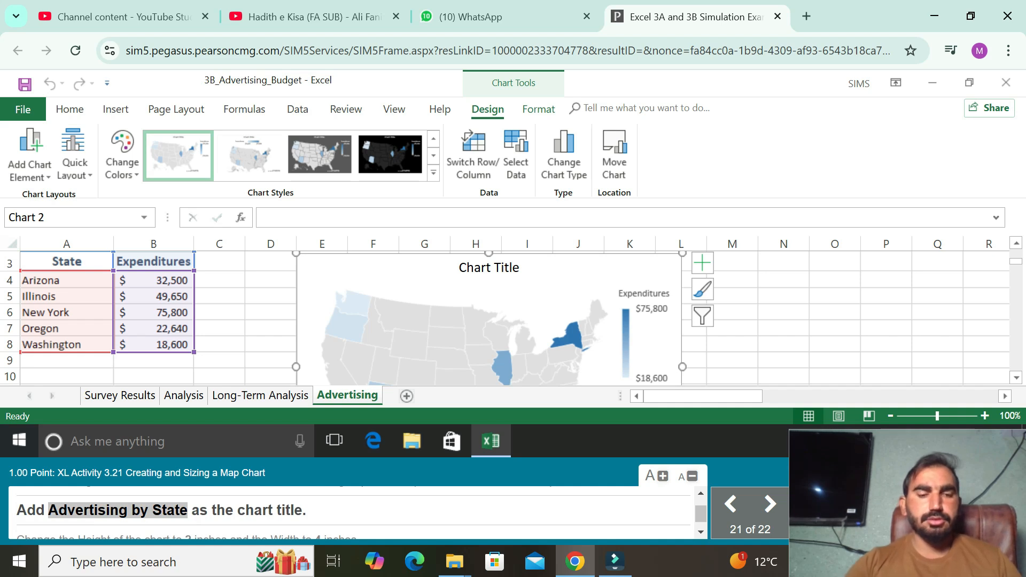
click(489, 267)
click(489, 267)
key(ctrl+a)
key(BackSpace)
key(ctrl+v)
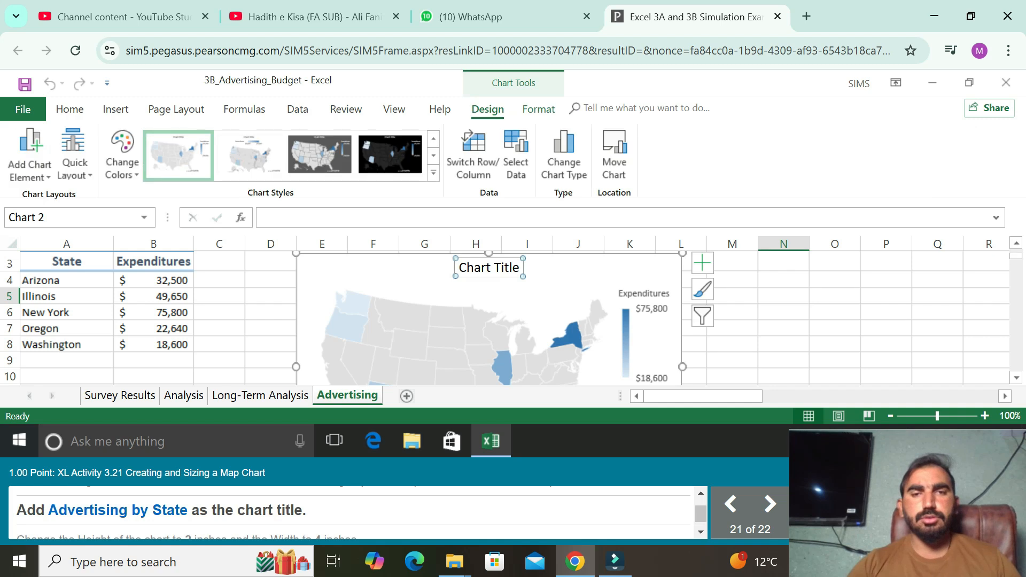
Step: Replace the map chart's placeholder title with "Advertising by State"
drag(520, 268, 458, 268)
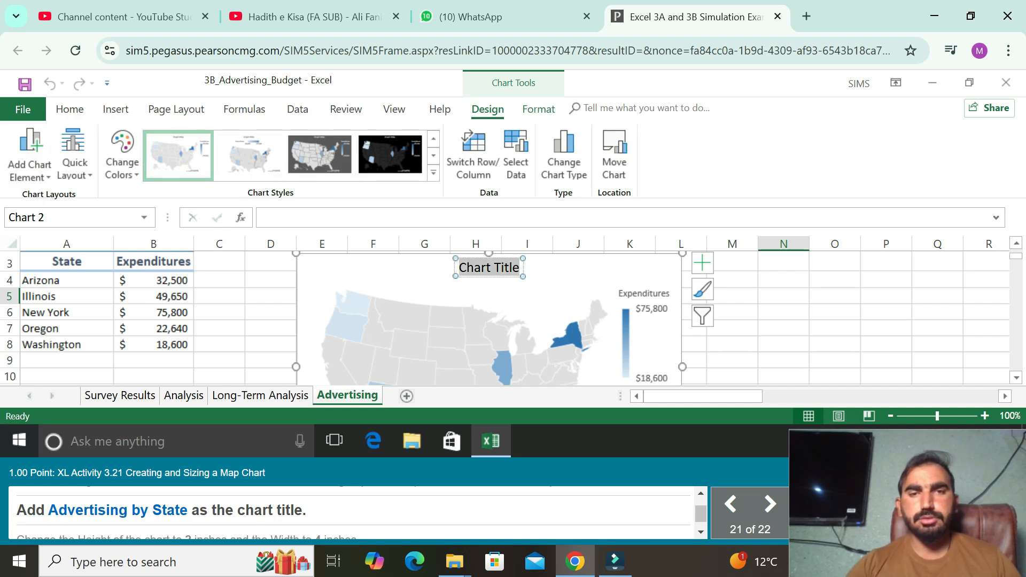
key(BackSpace)
text(Ad)
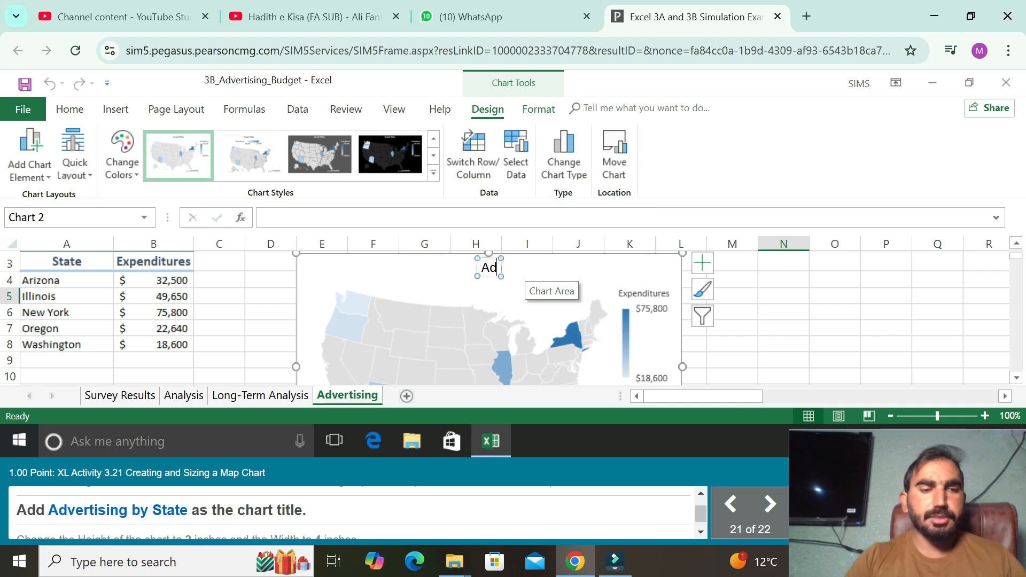
text(vertu)
key(BackSpace)
text(ising )
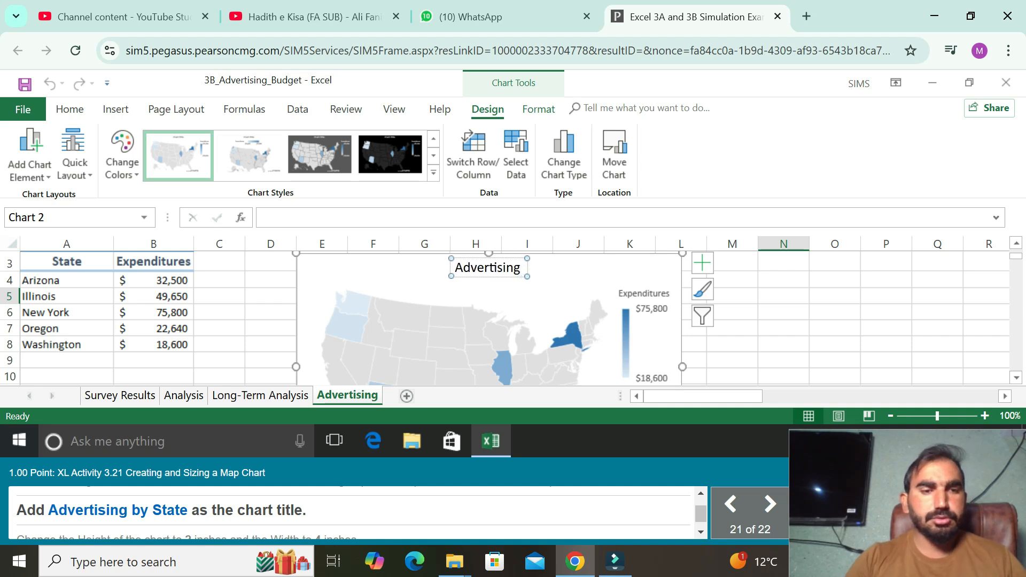
text(by st)
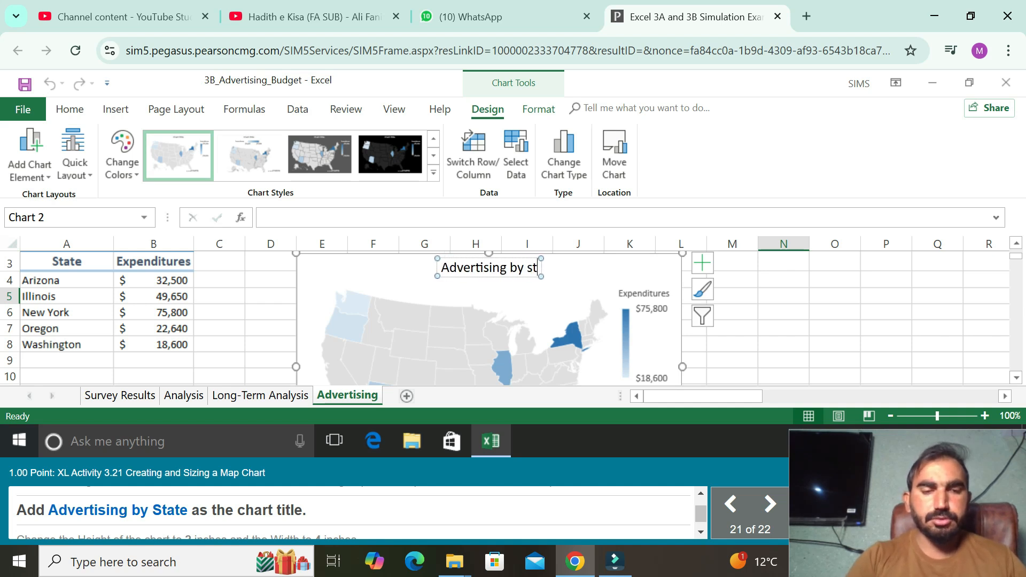
key(BackSpace)
key(BackSpace)
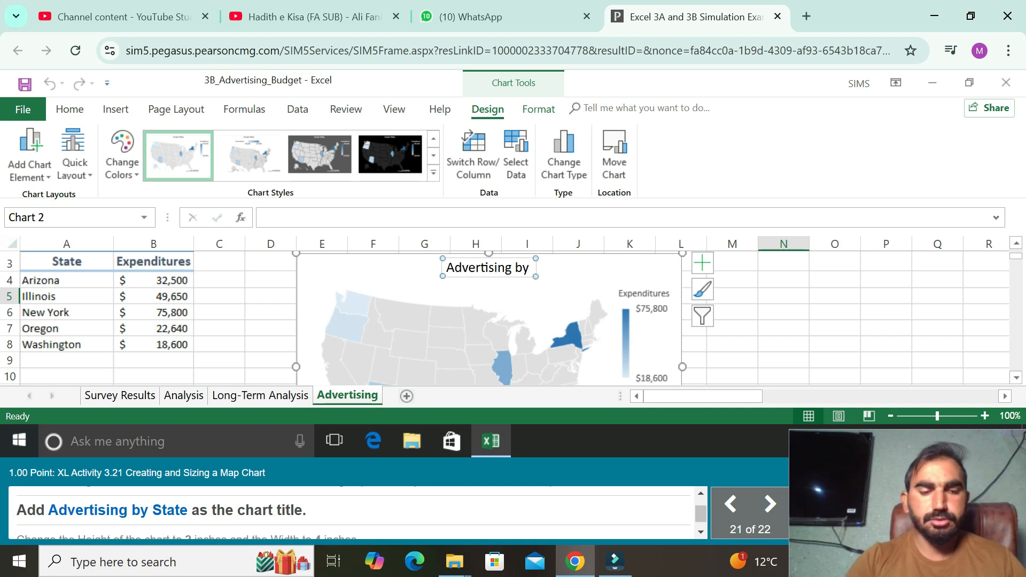
text(State)
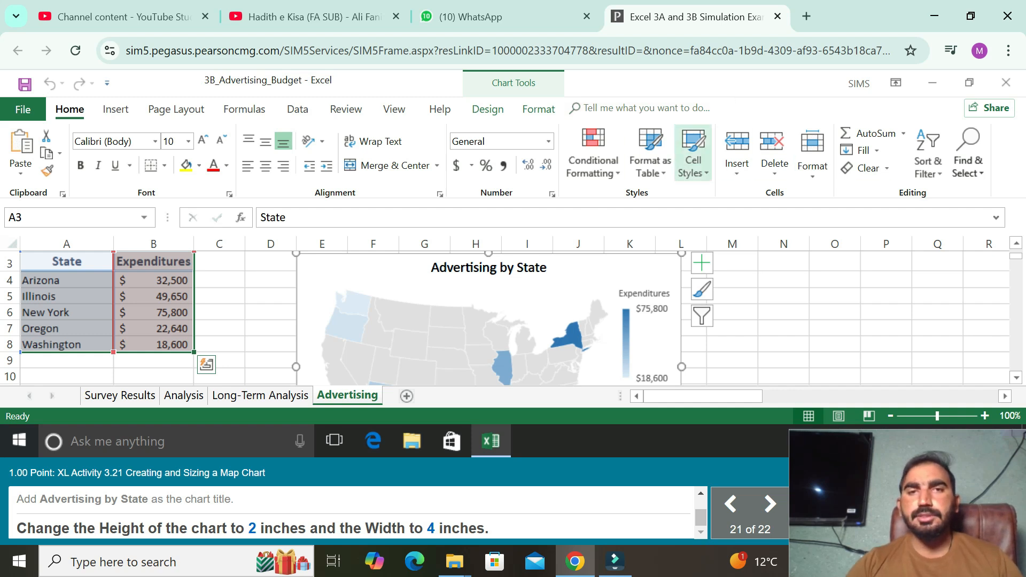
Step: Set the map chart's height to 2 inches and its width to 4 inches
click(539, 109)
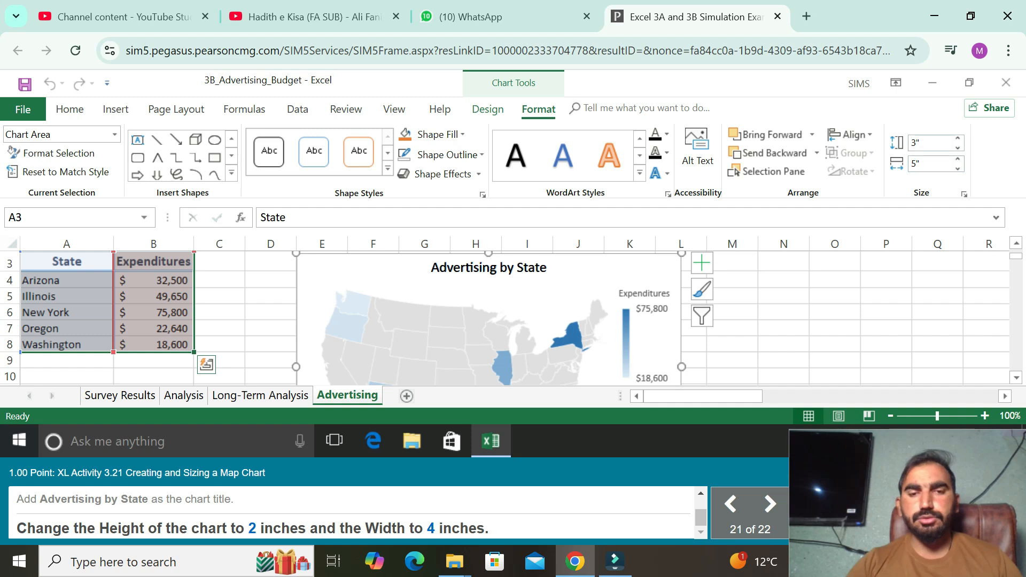
click(930, 143)
key(BackSpace)
text(2)
key(Tab)
text(4)
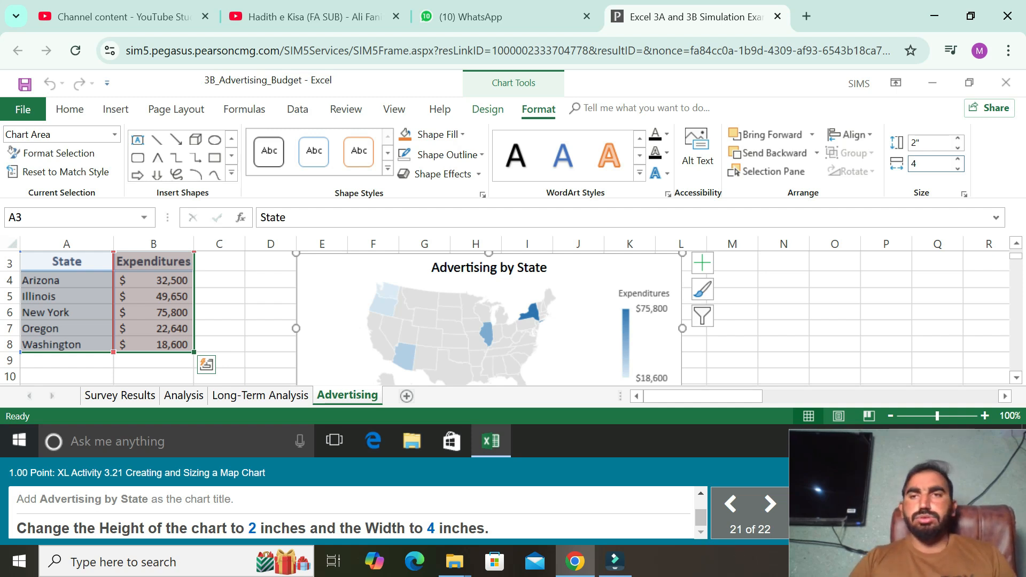
key(Return)
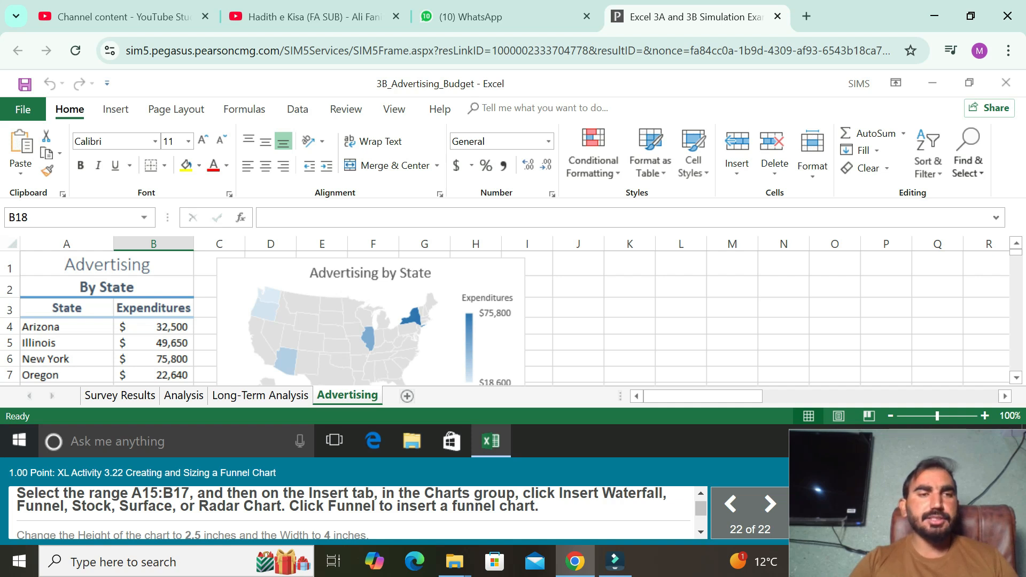
Step: Select the range A15:B17 on the Advertising sheet and insert a Funnel chart from it
click(66, 218)
key(BackSpace)
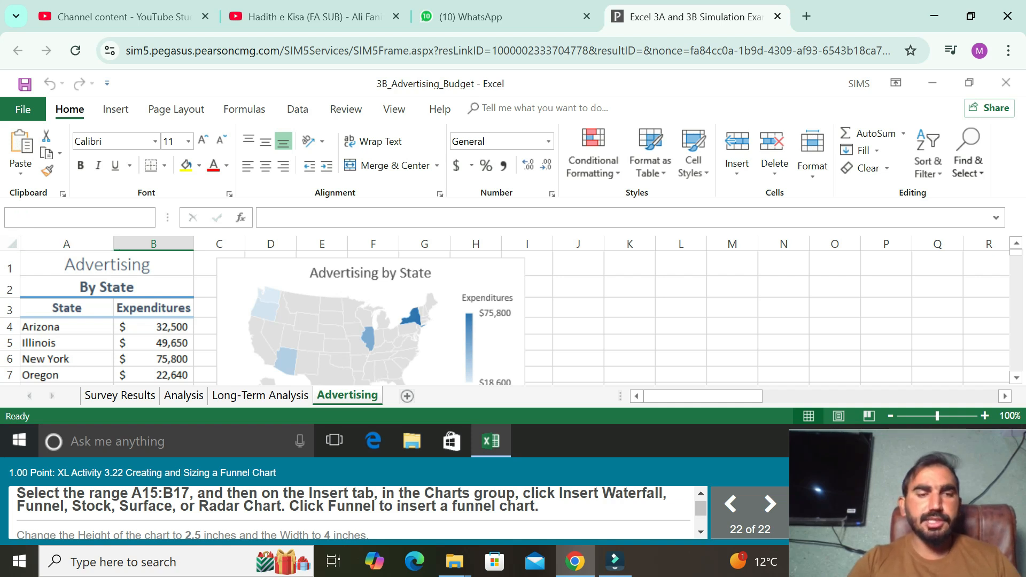
text(a15:)
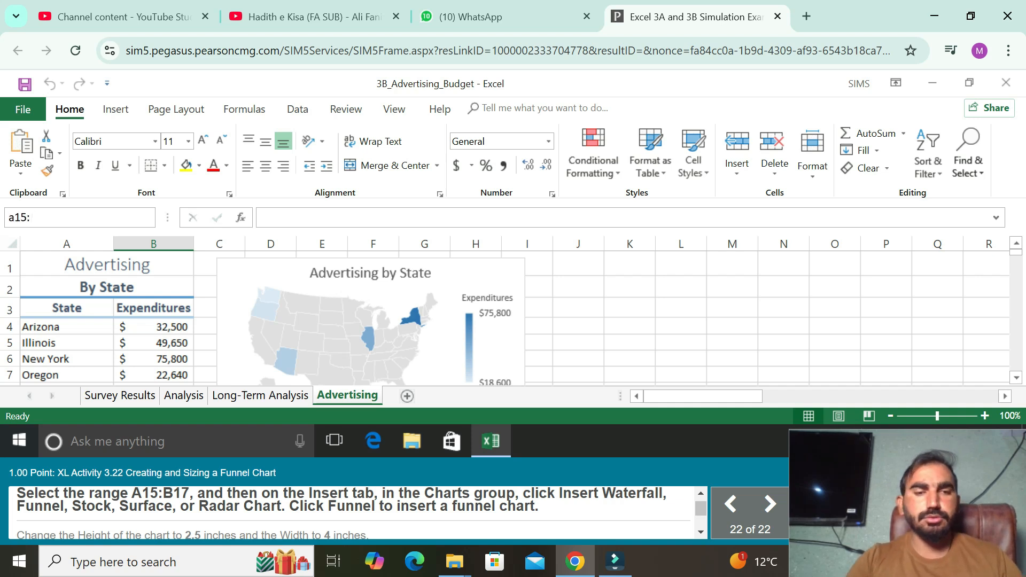
text(b17)
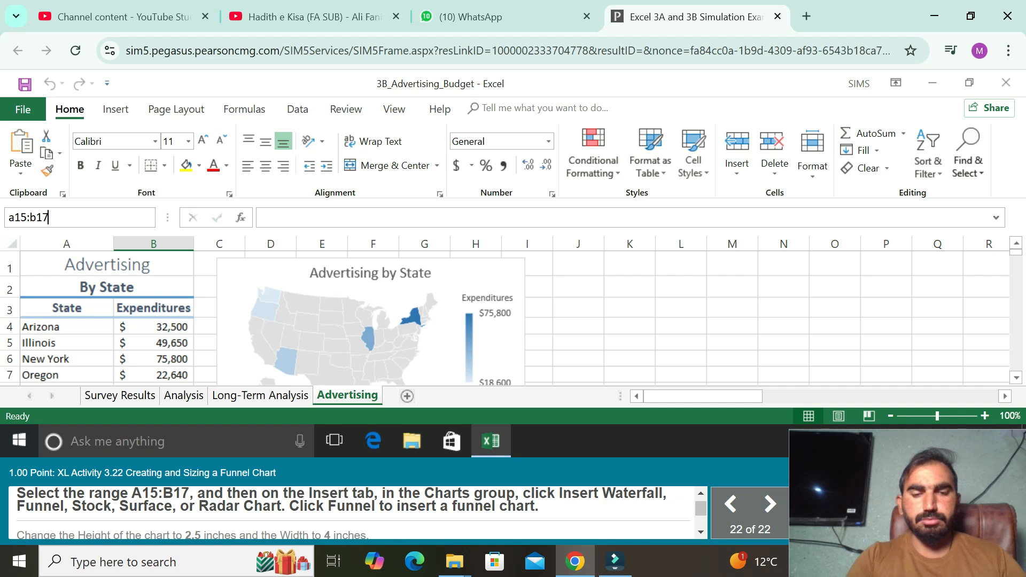
key(Return)
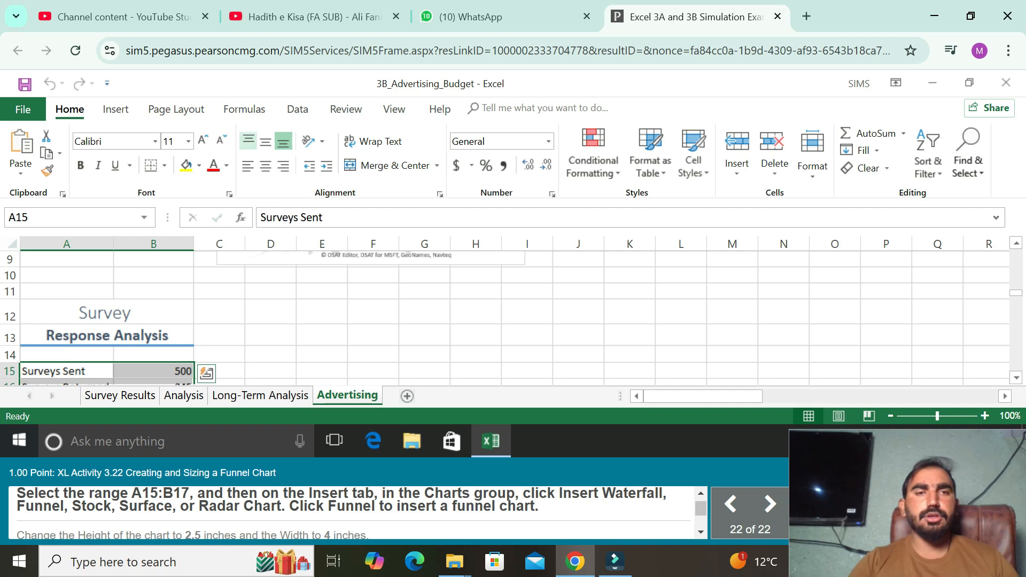
click(116, 109)
click(354, 155)
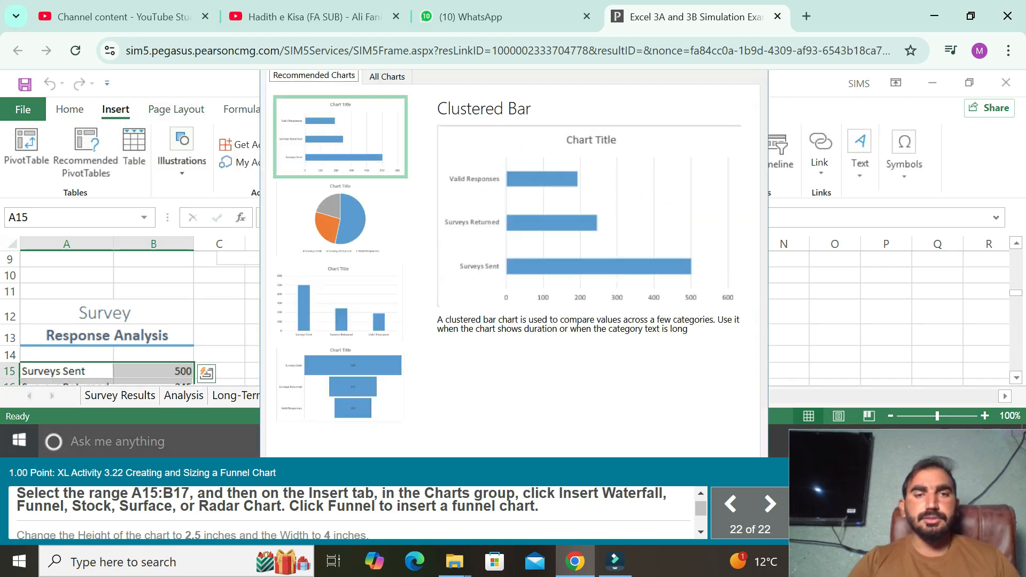
click(341, 387)
key(Return)
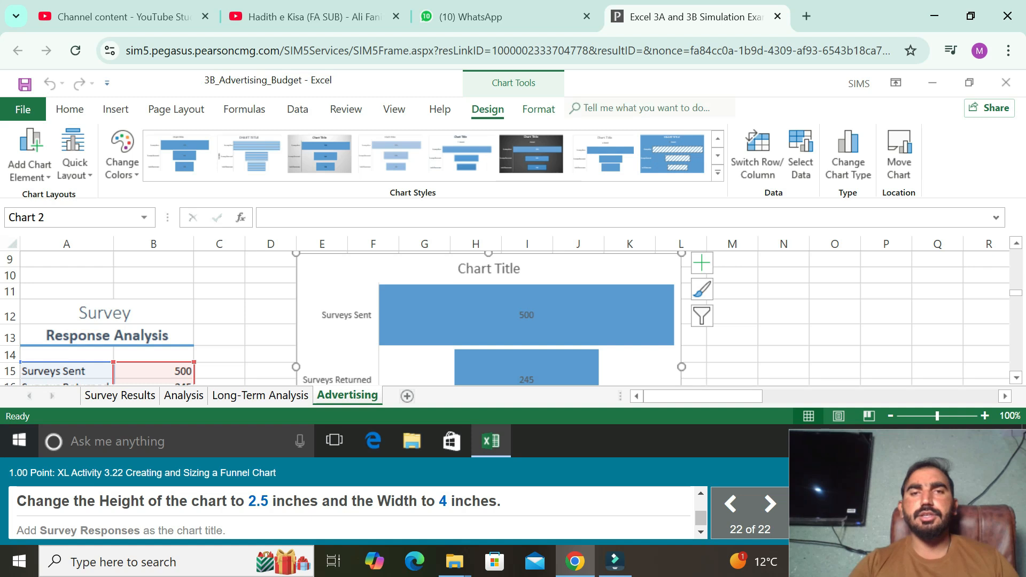
Step: Set the funnel chart's height to 2.5 inches and its width to 4 inches
click(538, 109)
click(931, 143)
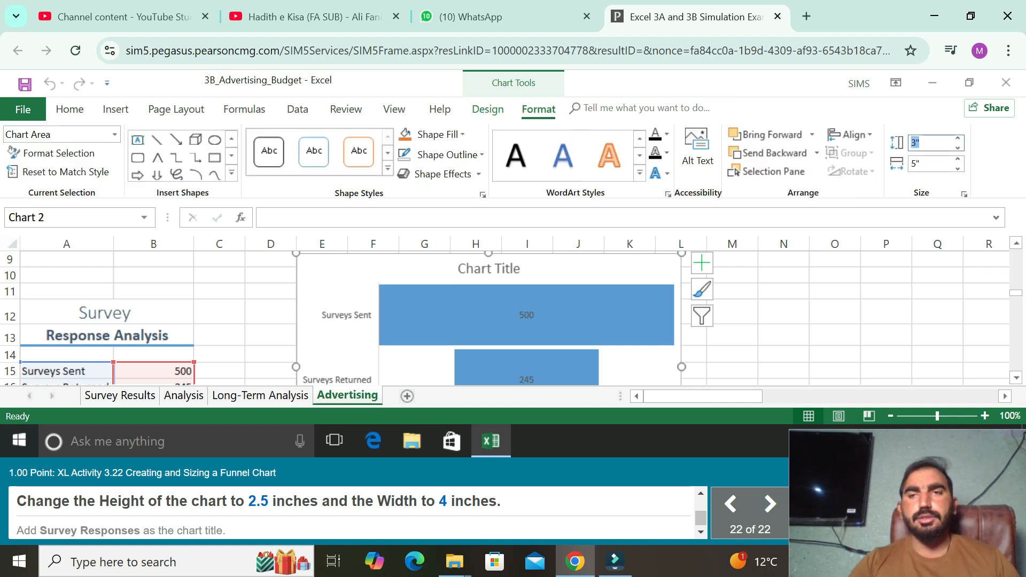
key(BackSpace)
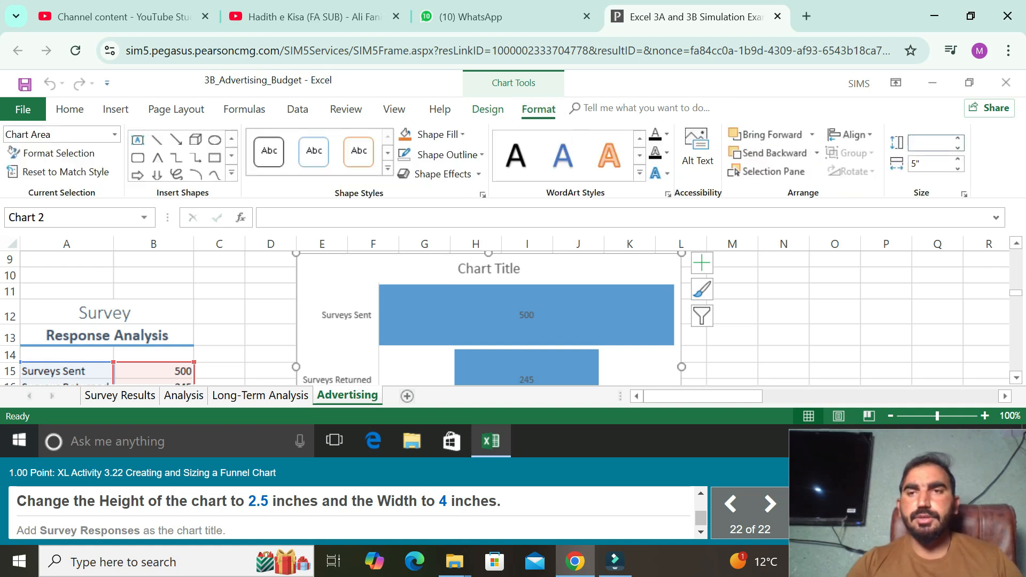
text(2.5)
key(Tab)
key(BackSpace)
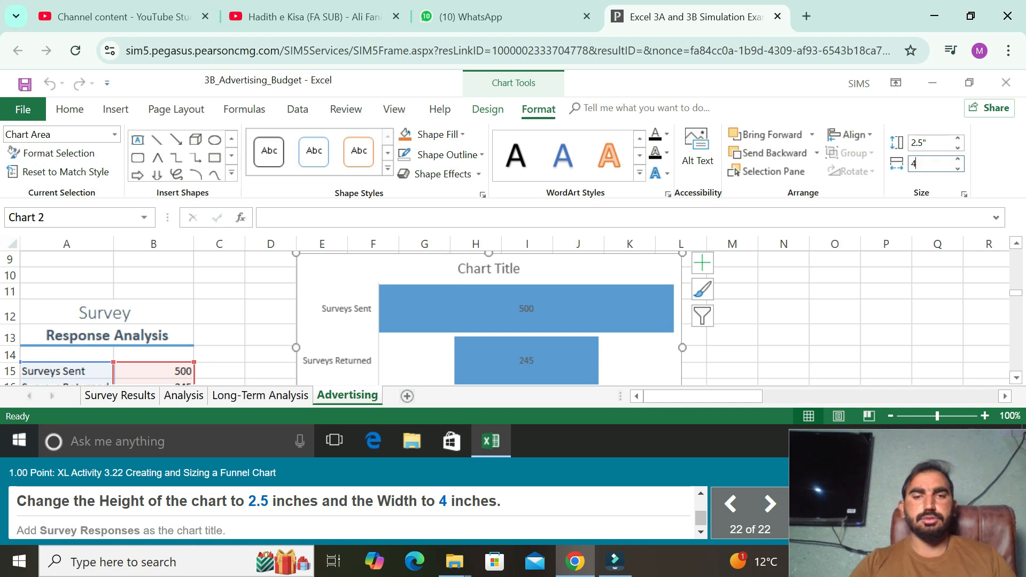
key(Return)
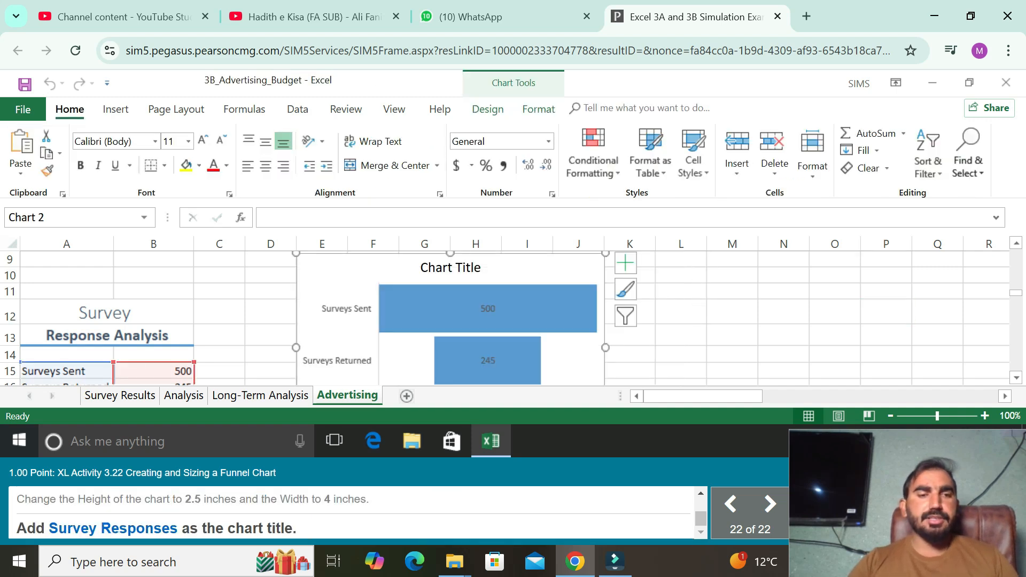
Step: Replace the funnel chart's placeholder title with "Survey Responses"
click(450, 267)
drag(482, 267, 419, 267)
key(BackSpace)
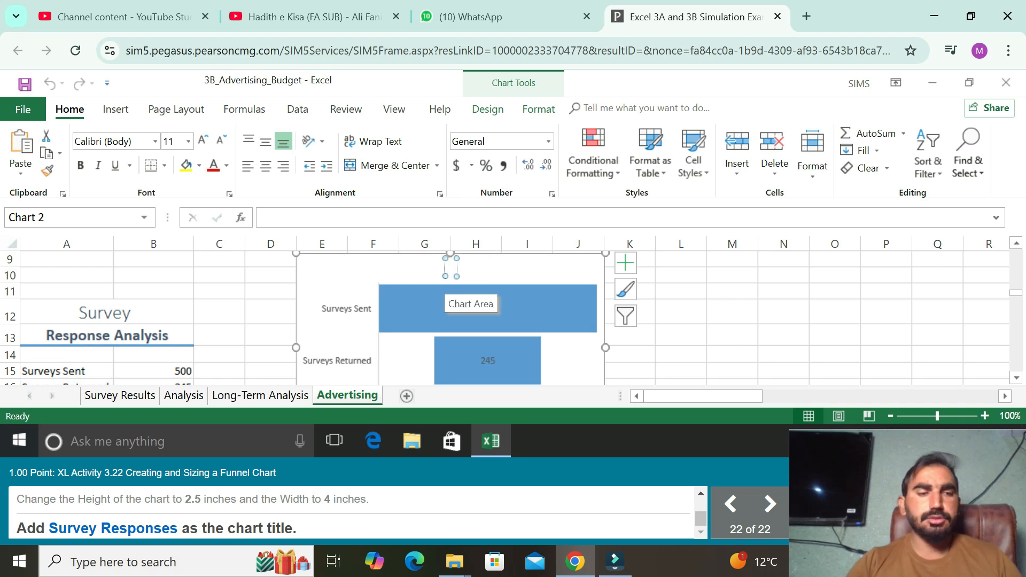
text(Survay)
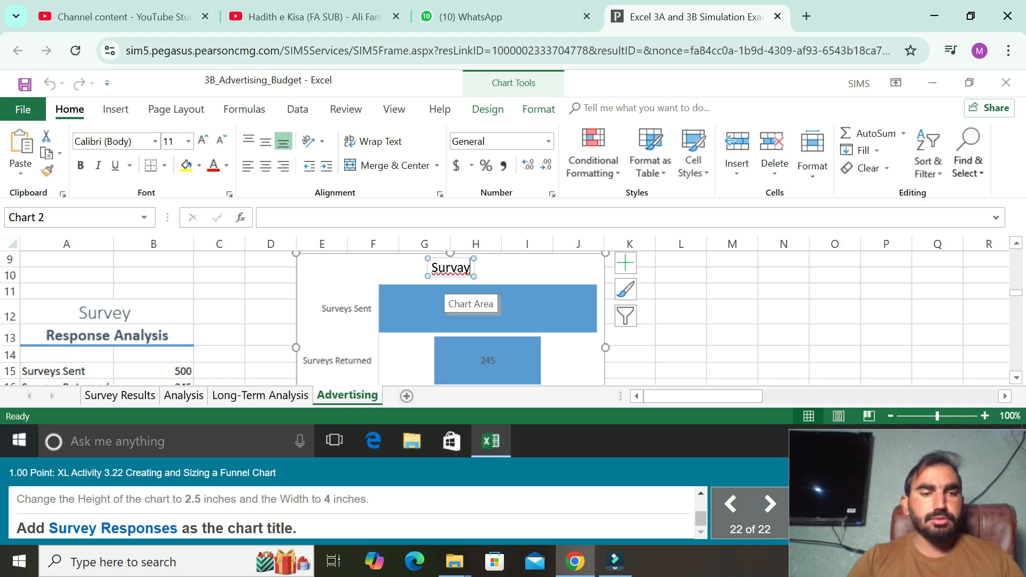
key(BackSpace)
key(BackSpace)
text(ey )
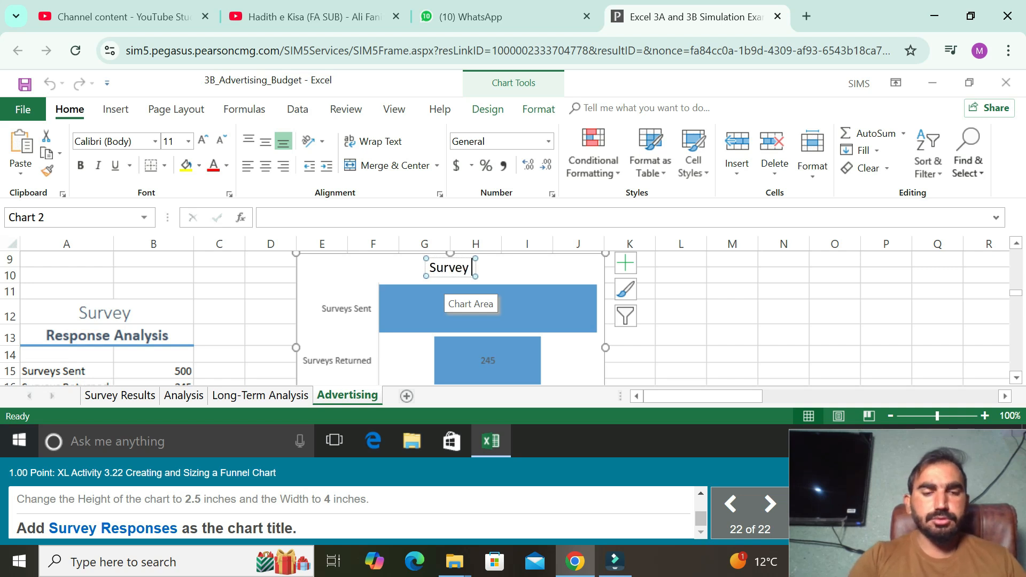
text(Respo)
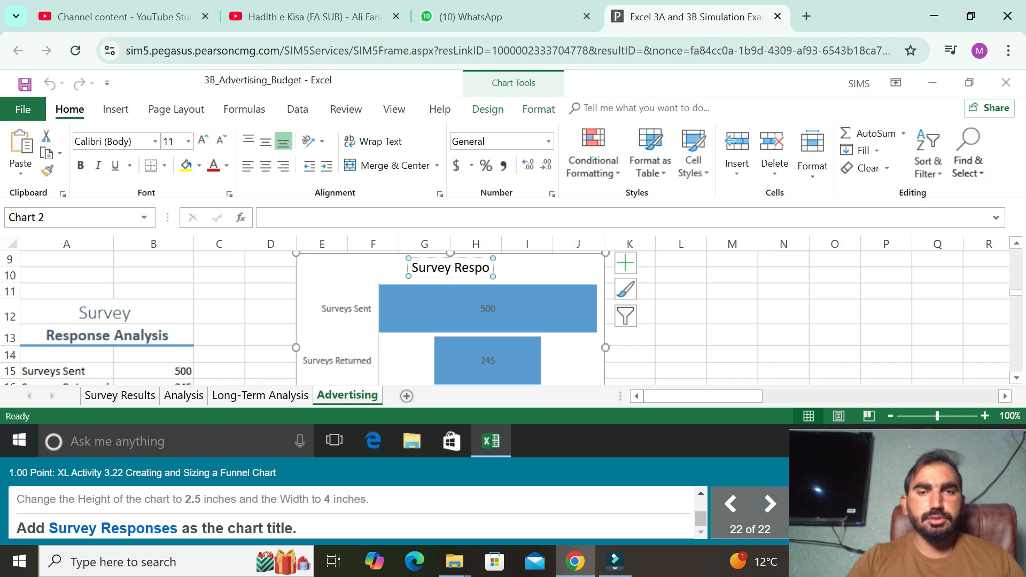
text(nses)
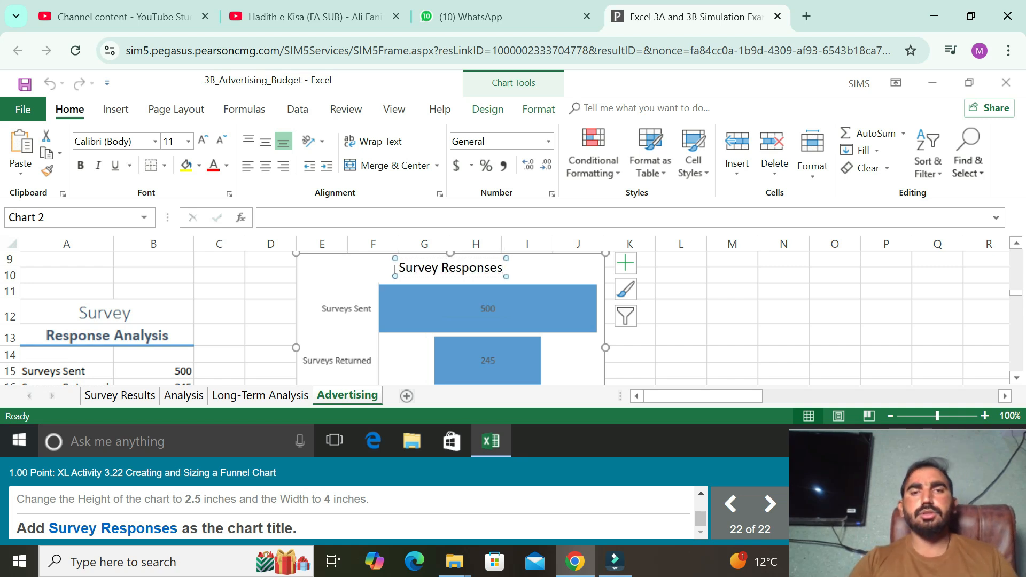
key(Return)
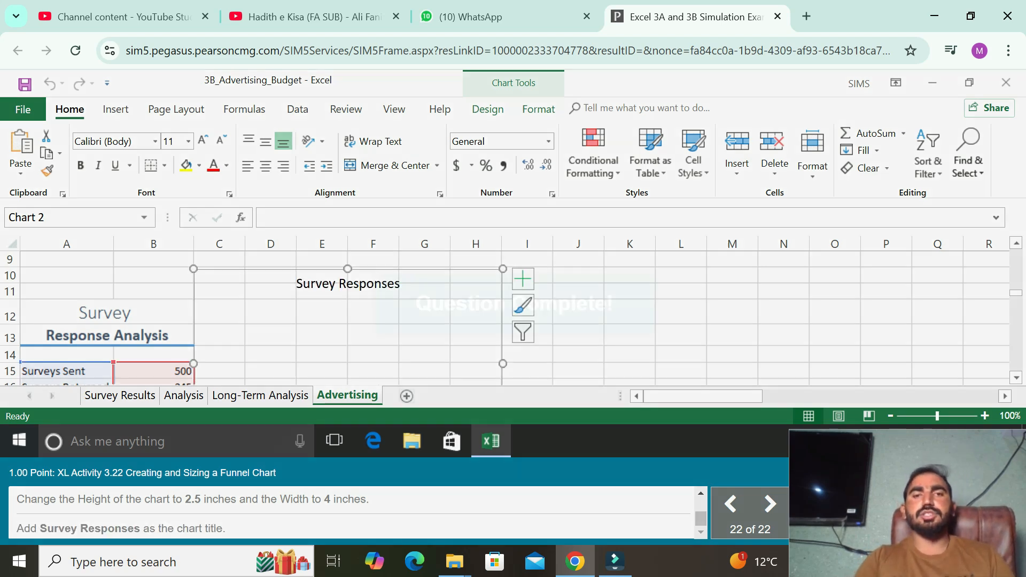